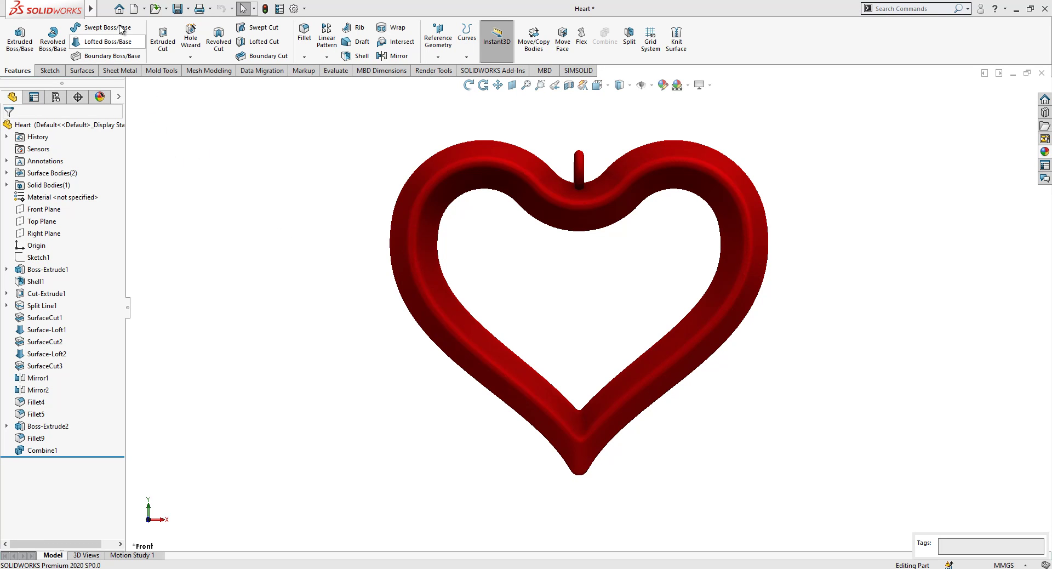
Step: Create a new part document and start a sketch on the Front Plane
left_click(135, 9)
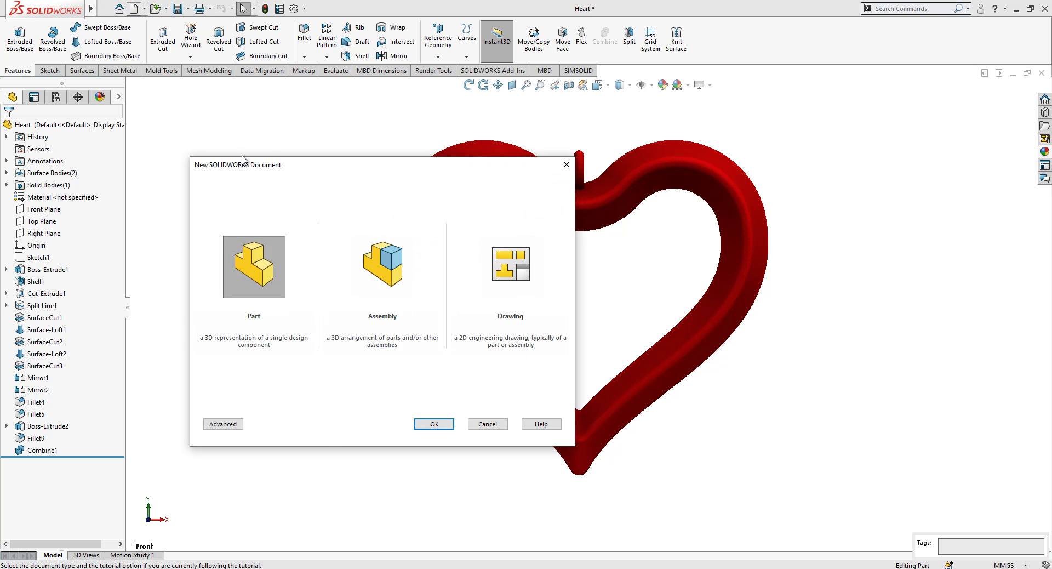
left_click(419, 424)
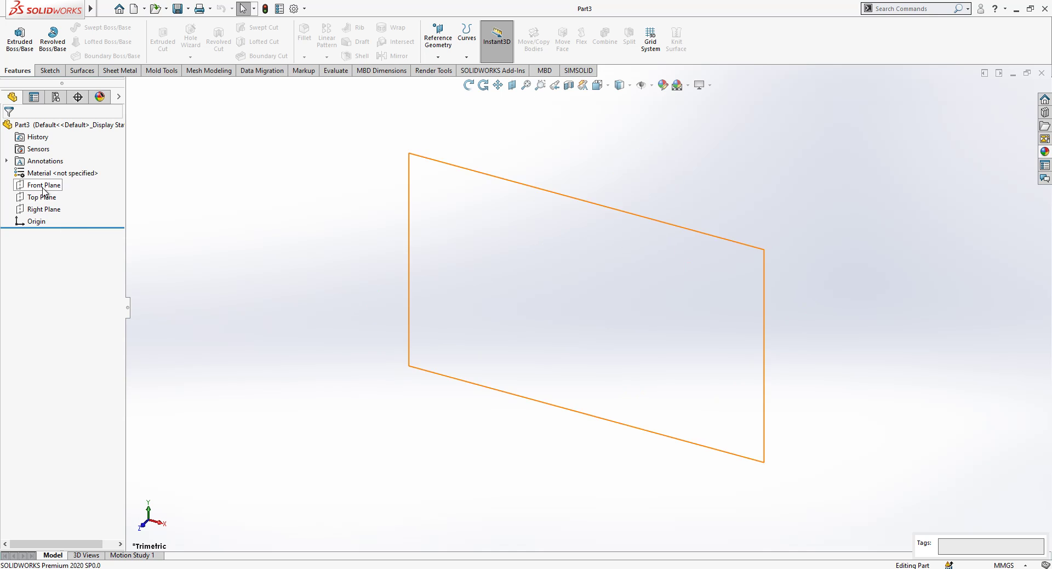
left_click(44, 187)
left_click(52, 172)
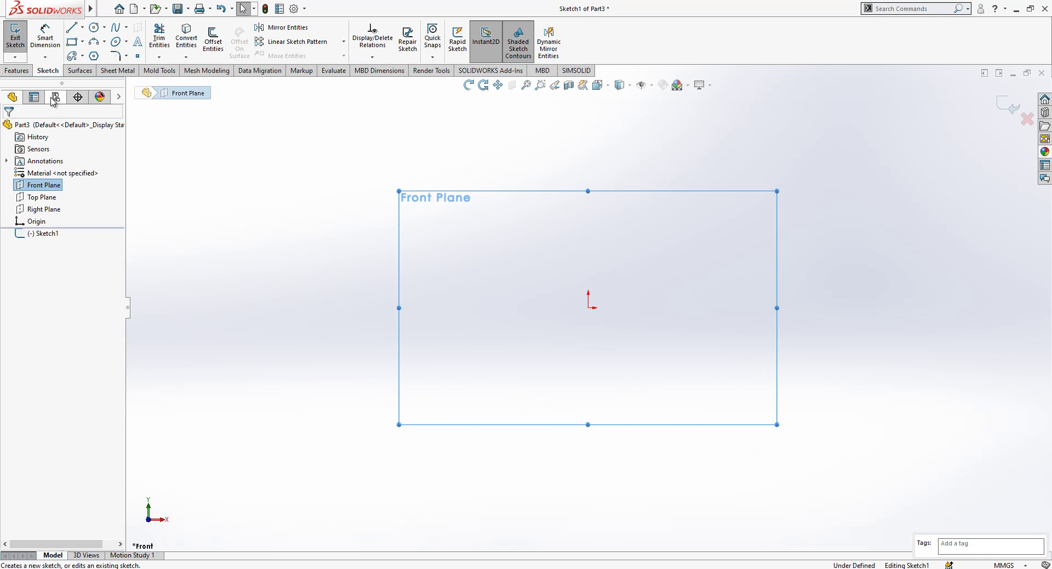
Step: Sketch a vertical line about 75 mm long upward from the origin and make it construction geometry
left_click(71, 27)
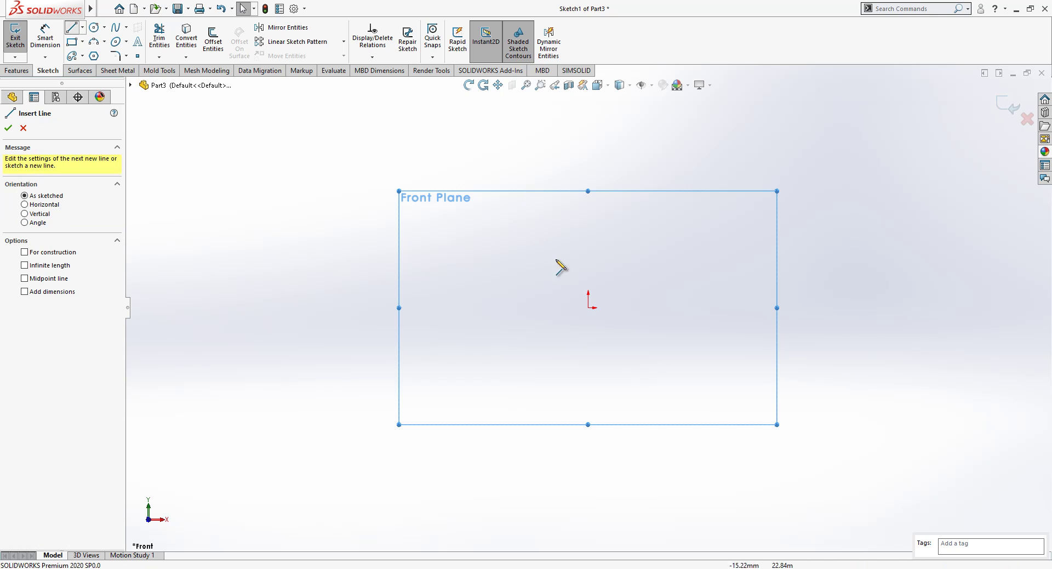
left_click(588, 307)
left_click(588, 148)
key("Escape")
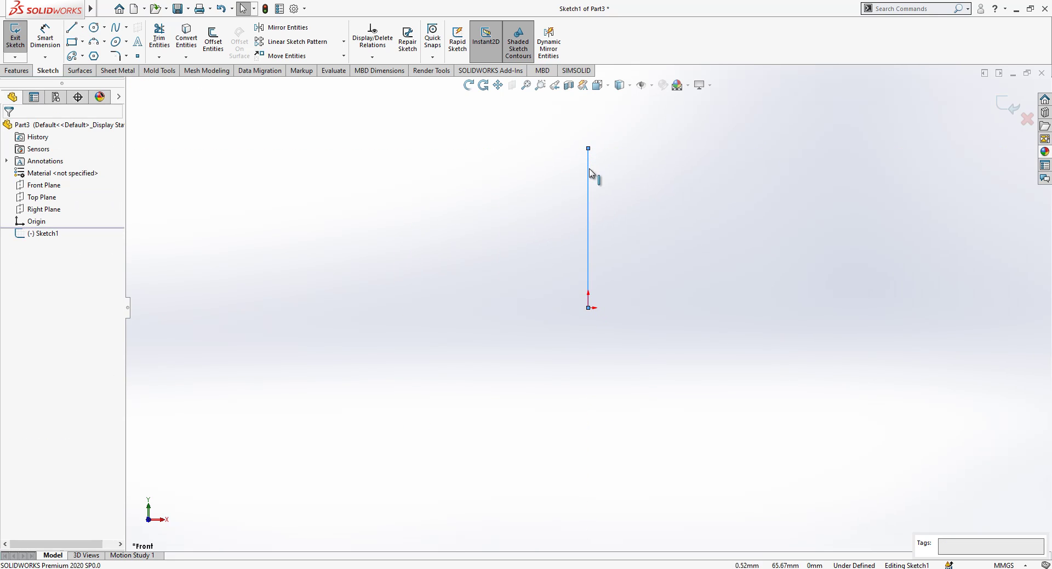
left_click(634, 138)
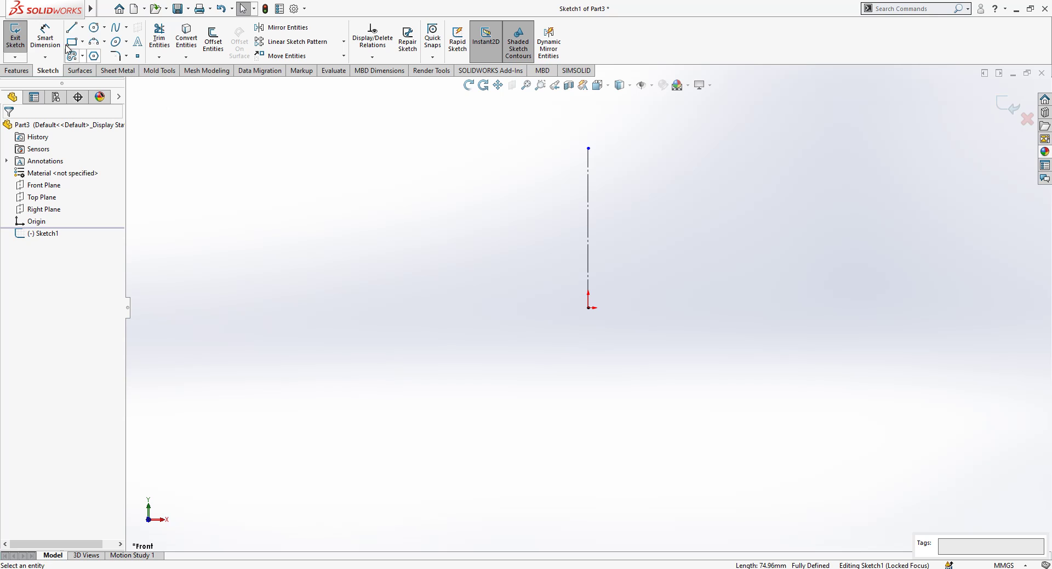
Step: Dimension the vertical construction line's length to 55 mm
left_click(48, 40)
left_click(592, 212)
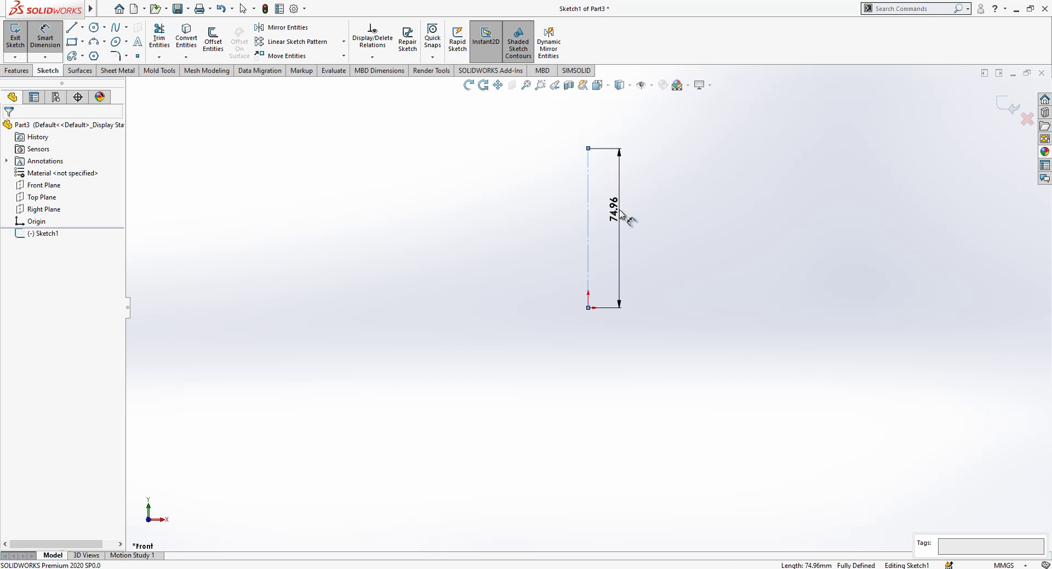
left_click(619, 214)
type("55")
key("Return")
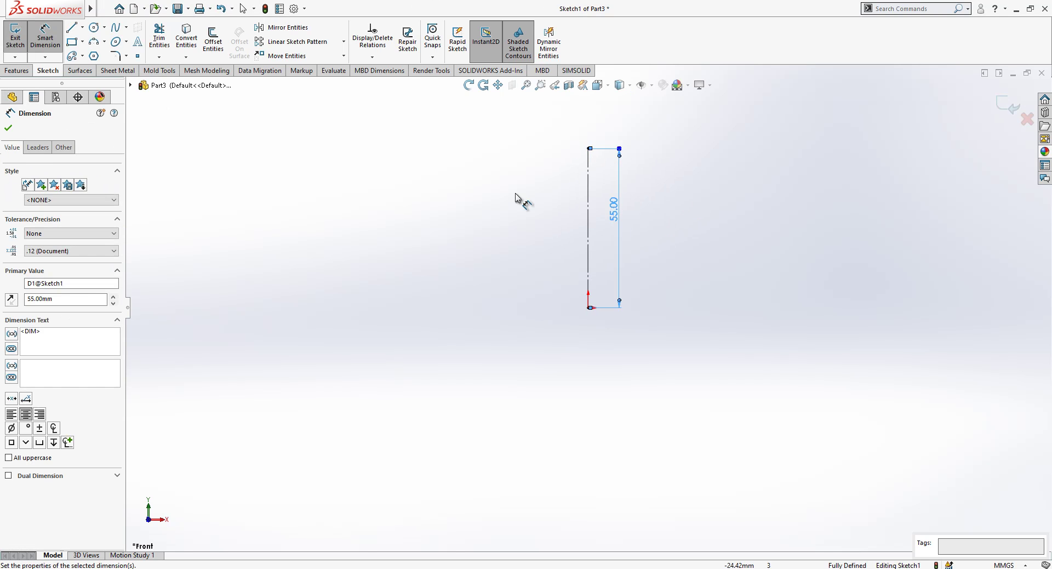
Step: Sketch a circle centred on the upper end of the centreline and set its diameter to 10 mm
left_click(94, 27)
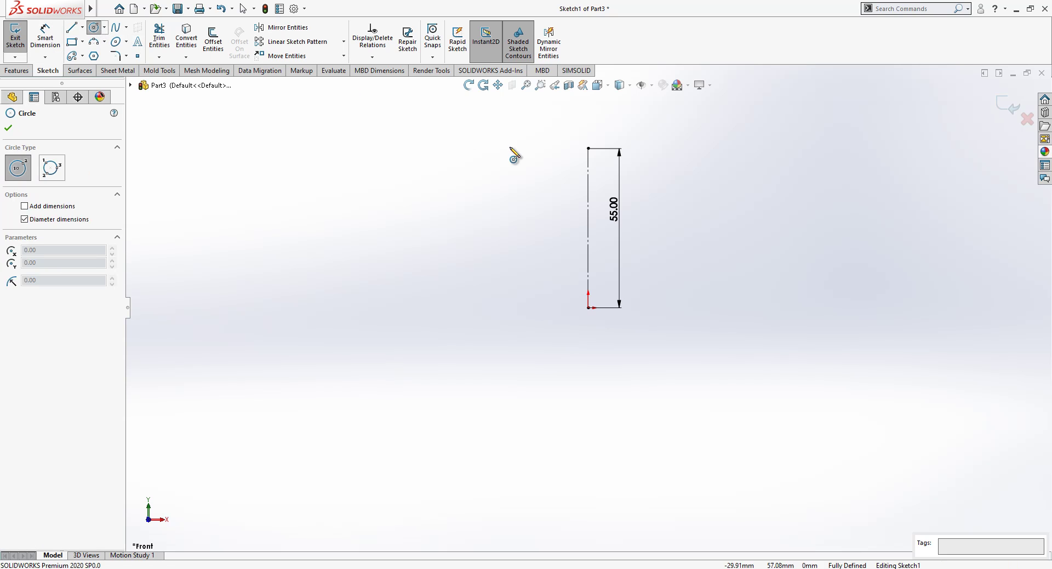
left_click(588, 148)
left_click(603, 144)
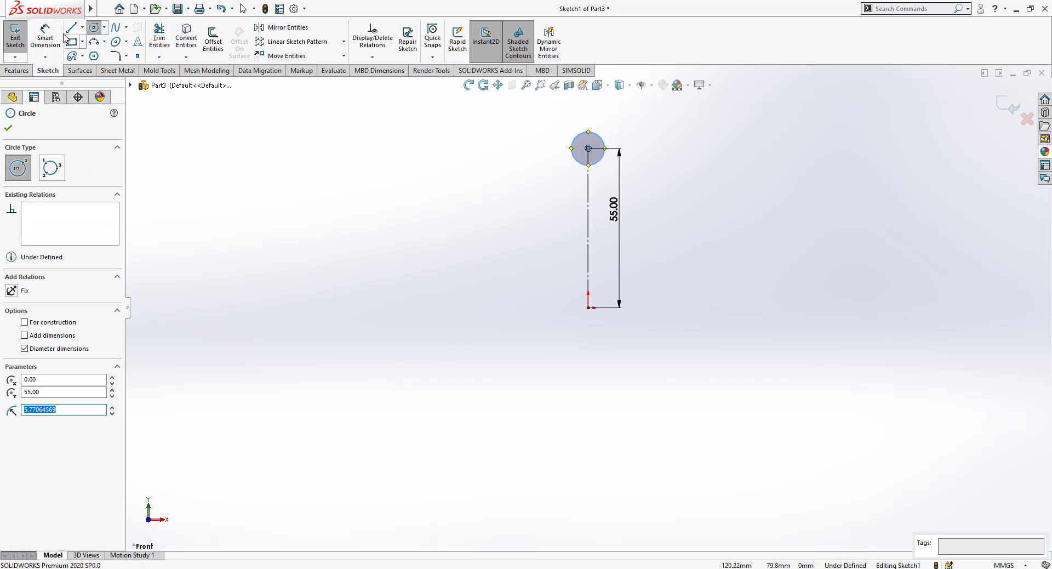
left_click(45, 39)
left_click(595, 136)
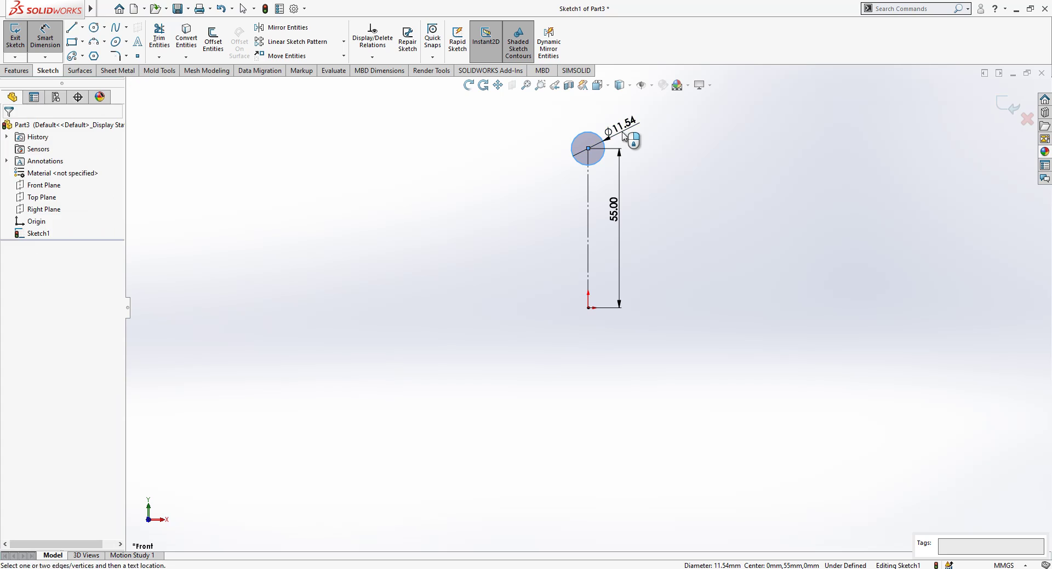
left_click(625, 136)
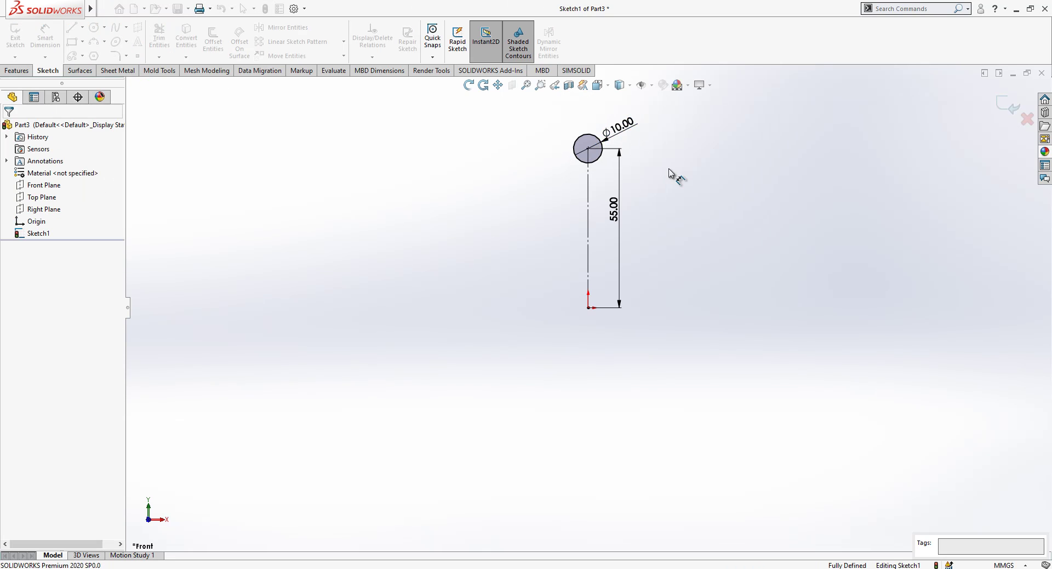
Step: Sketch a three-point arc with a radius of about 12.7 mm, bulging upward, to the left of the circle
scroll(671, 175, "down", 1)
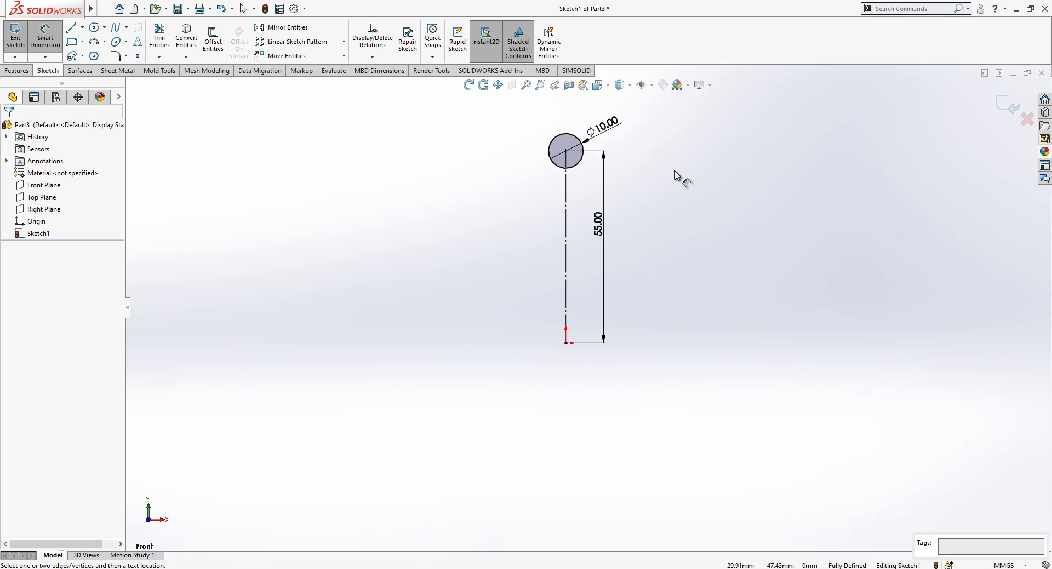
left_click(94, 42)
left_click(460, 196)
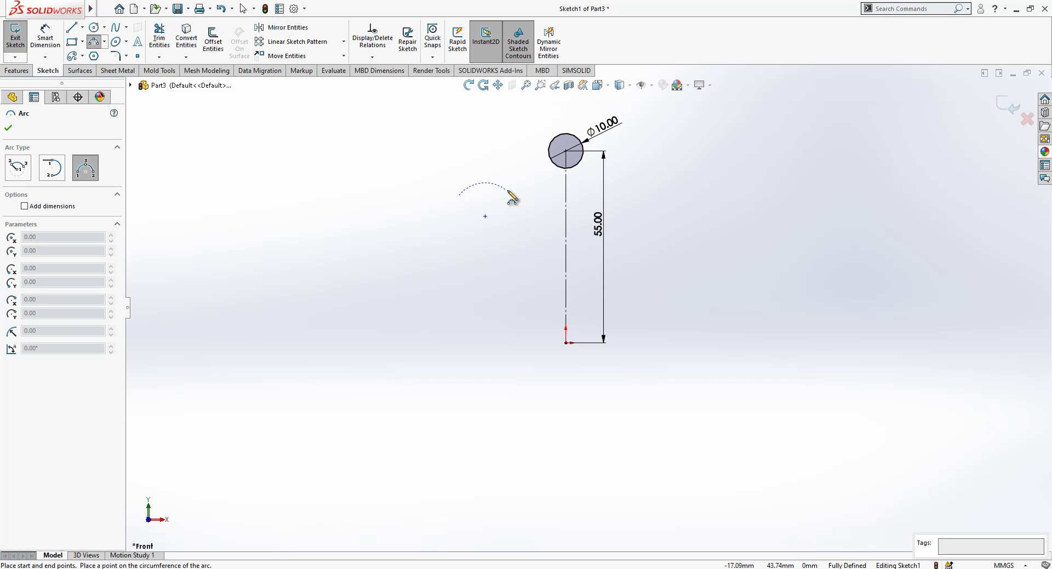
left_click(547, 187)
left_click(501, 154)
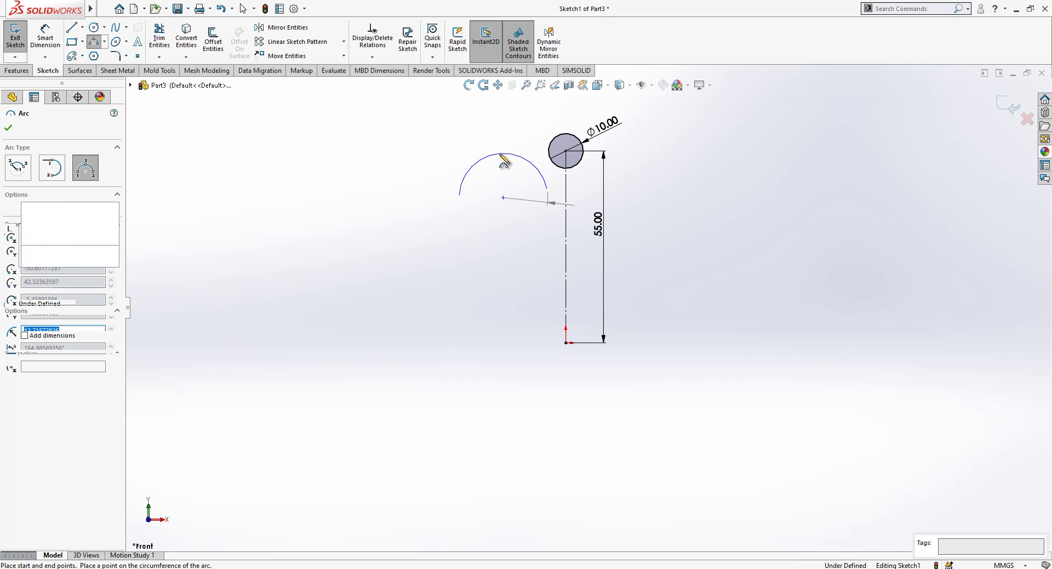
Step: Dimension the arc's radius to 15 mm
left_click(45, 39)
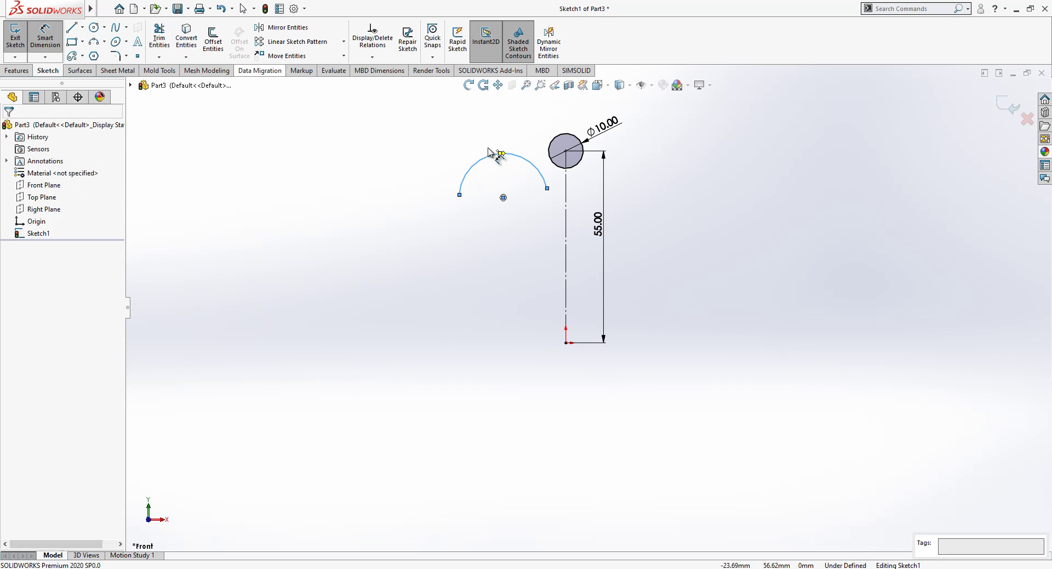
left_click(519, 158)
left_click(509, 170)
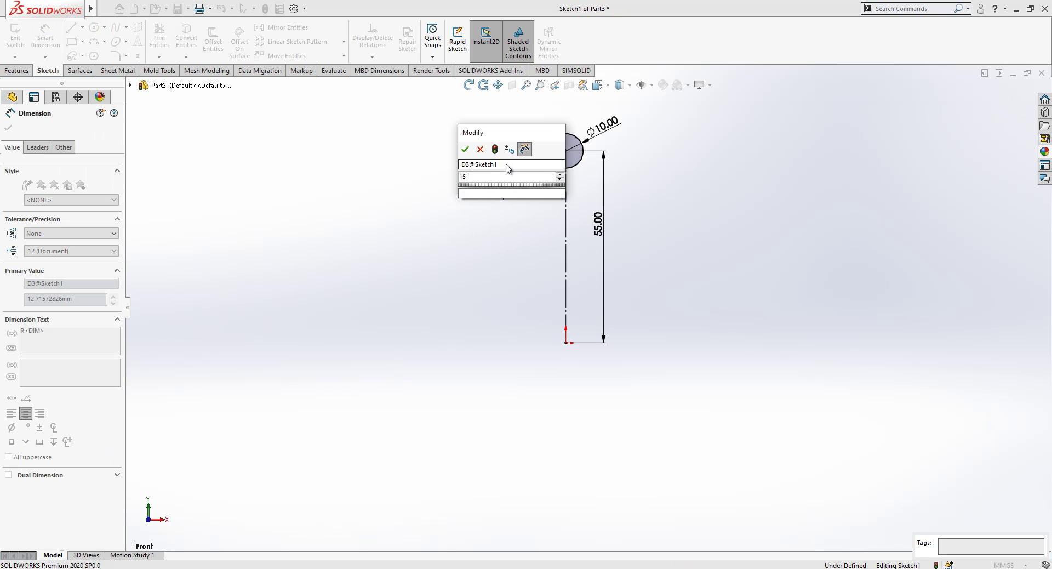
type("15")
key("Return")
key("Escape")
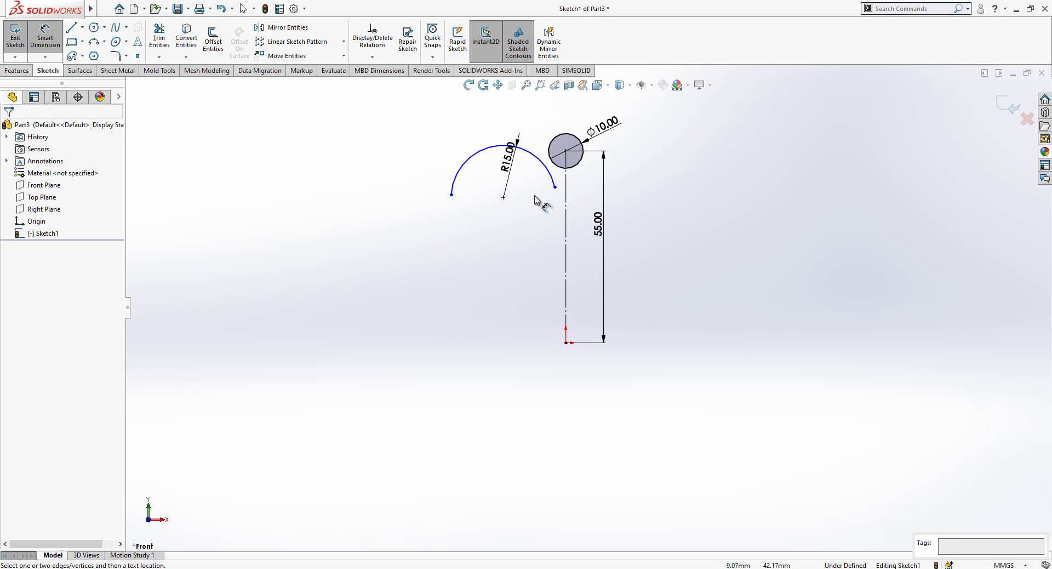
Step: Make the 15 mm arc tangent to the circle
left_click(547, 171)
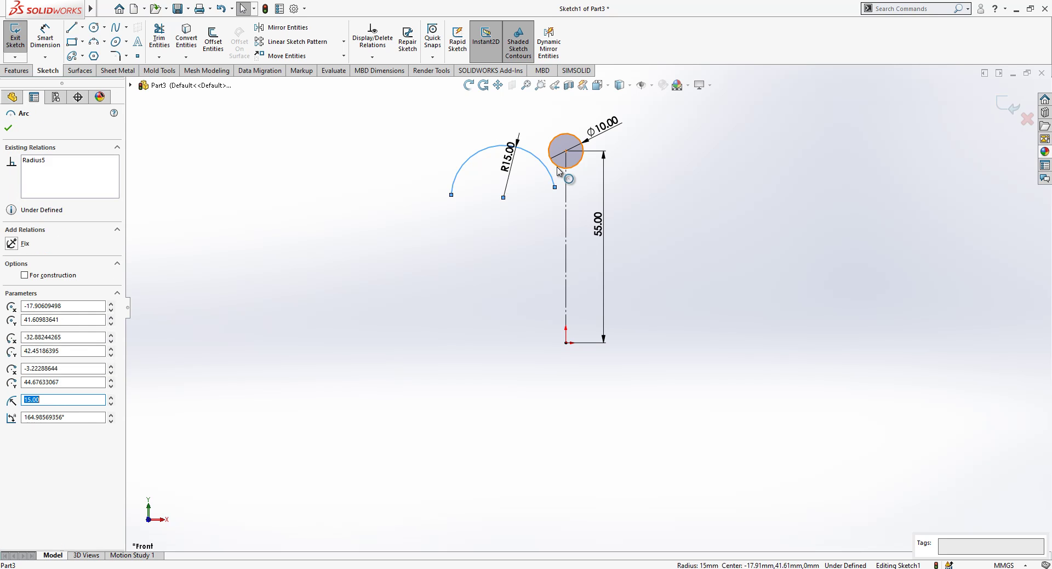
left_click(558, 171, "ctrl")
left_click(32, 318)
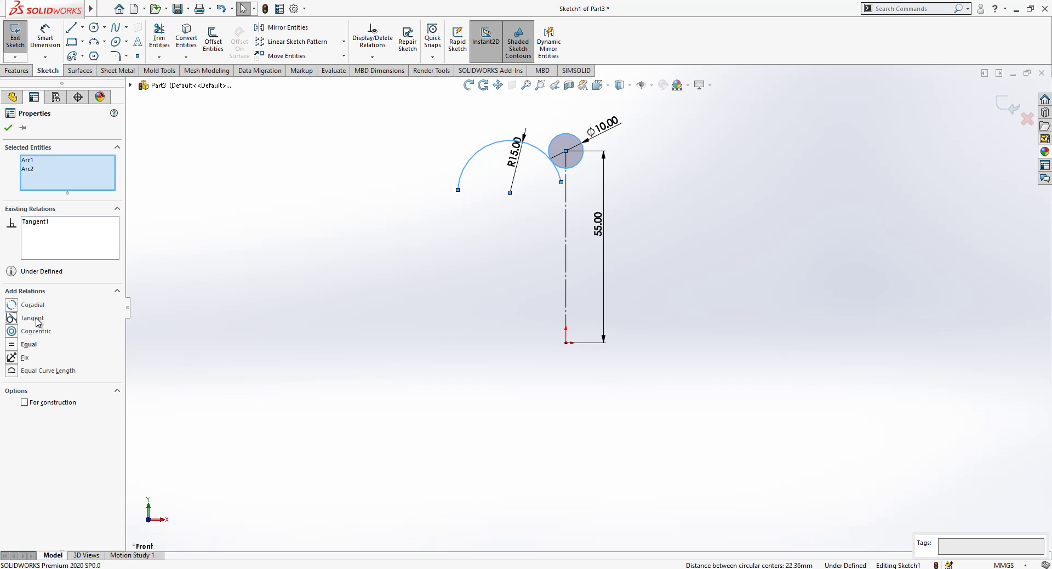
left_click(376, 277)
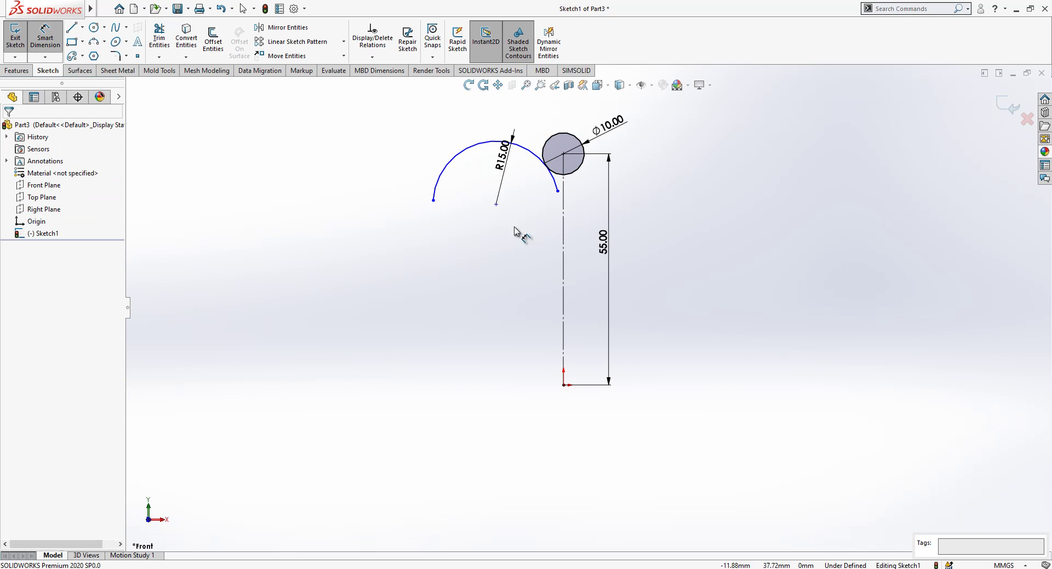
Step: Dimension the horizontal distance between the arc's centre and the centreline to 15 mm
left_click(495, 203)
left_click(564, 224)
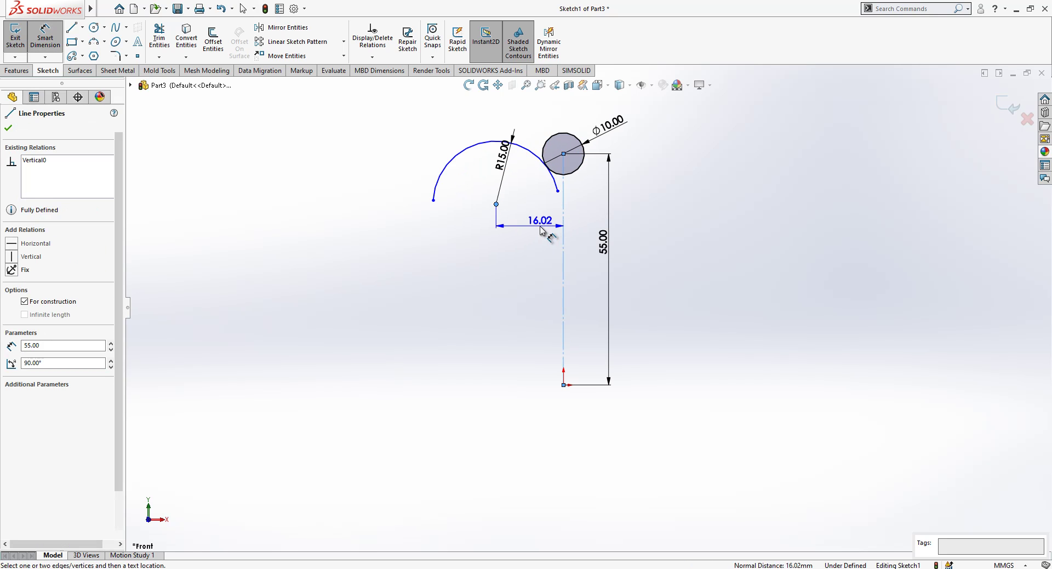
left_click(543, 230)
type("15")
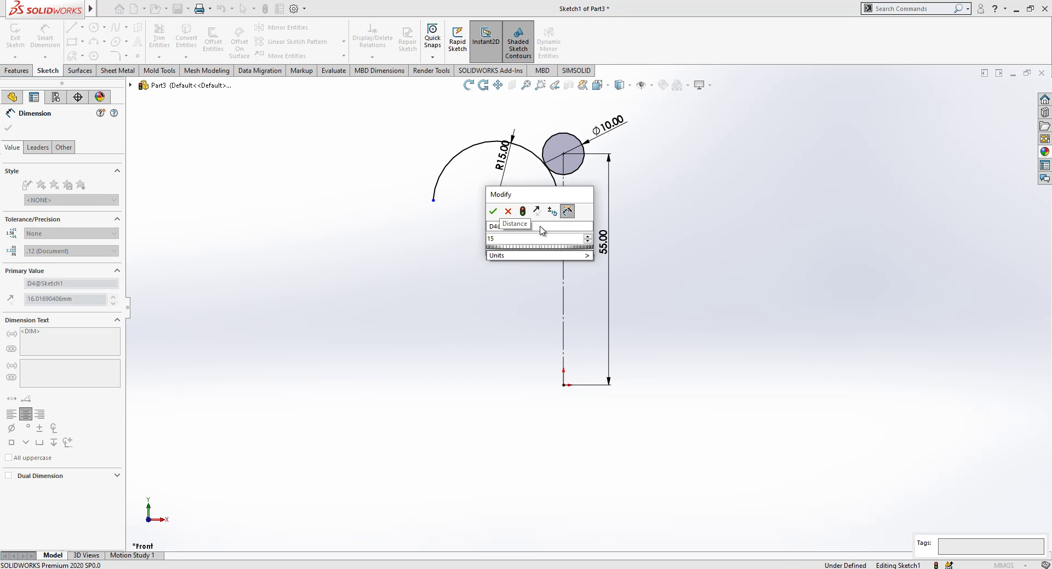
key("Return")
Step: Trim away the lower right piece of the arc that extends past its tangent point with the circle
scroll(585, 185, "down", 2)
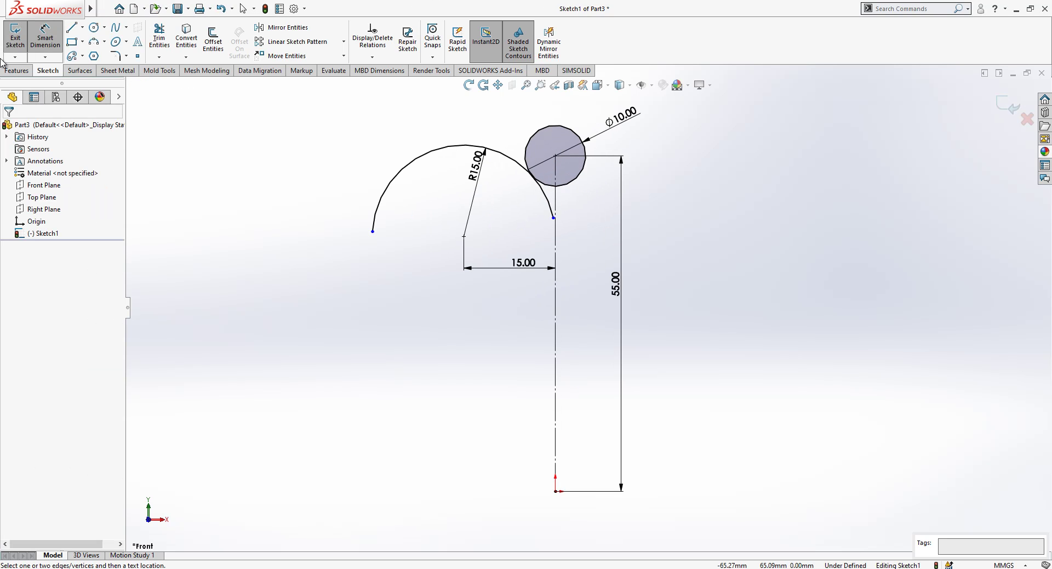
left_click(159, 39)
left_click_drag(526, 207, 544, 198)
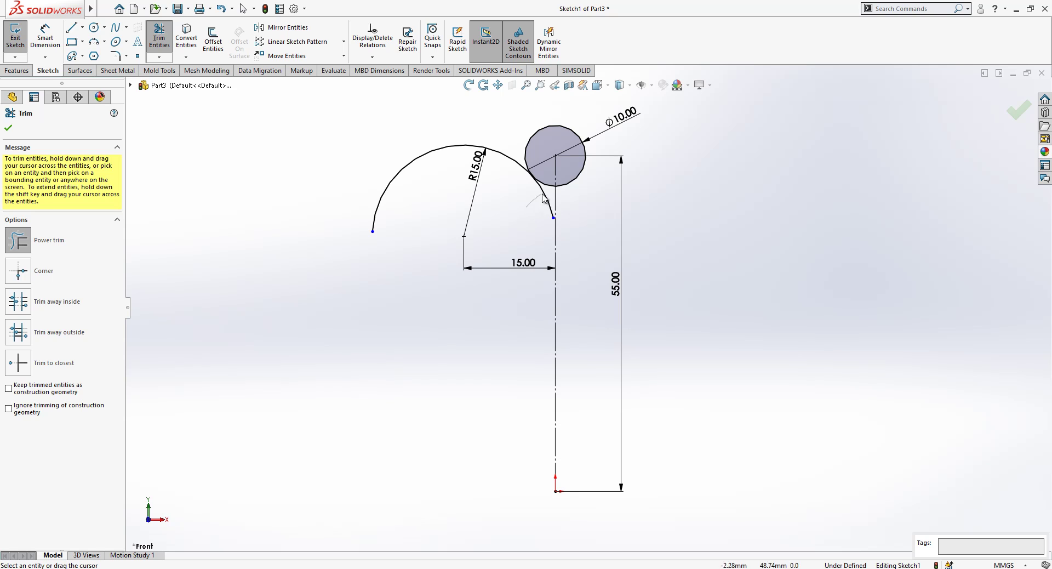
key("Escape")
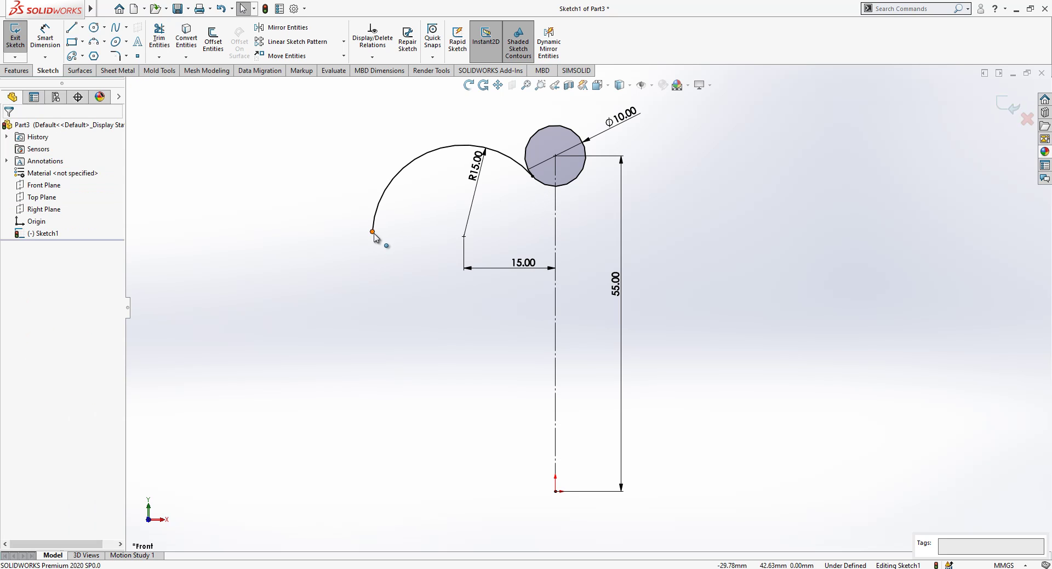
Step: Lengthen the arc by moving its free left endpoint around to slightly below the arc's centre
left_click_drag(374, 234, 425, 328)
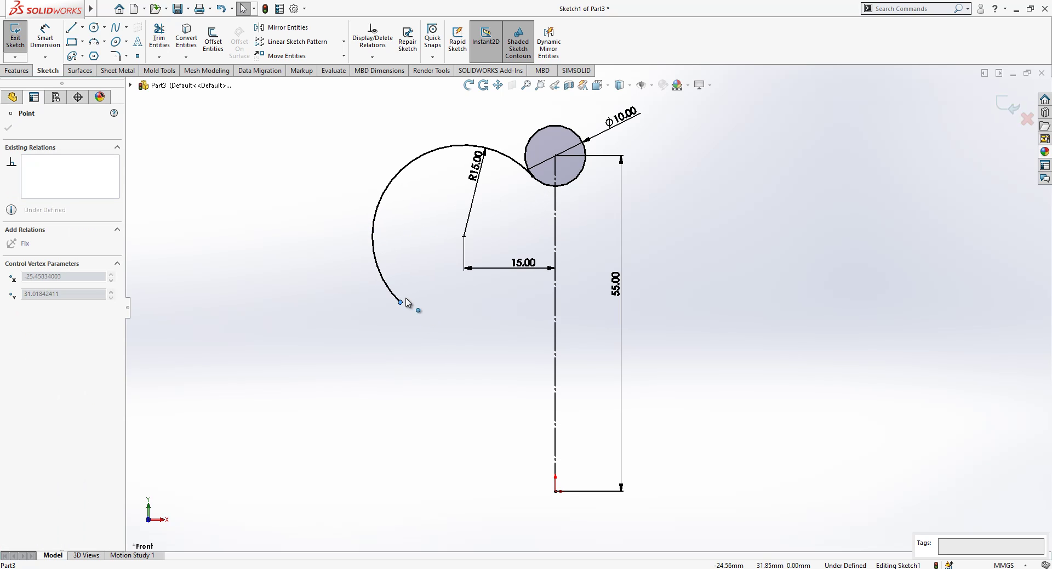
left_click_drag(374, 253, 377, 265)
left_click(310, 237)
Step: Draw a two-point spline from the arc's free left endpoint to the origin
scroll(327, 240, "up", 1)
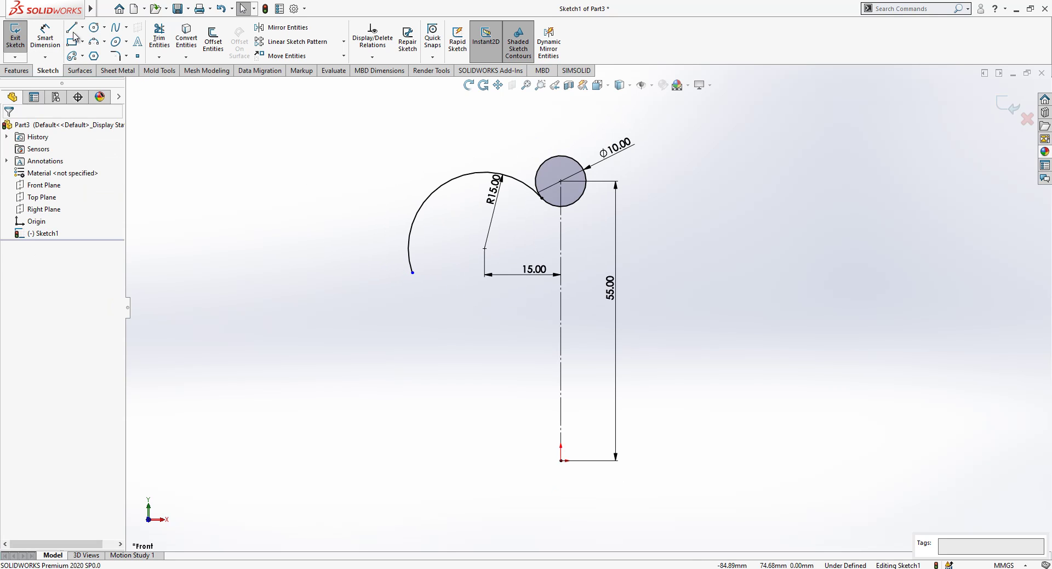
left_click(119, 31)
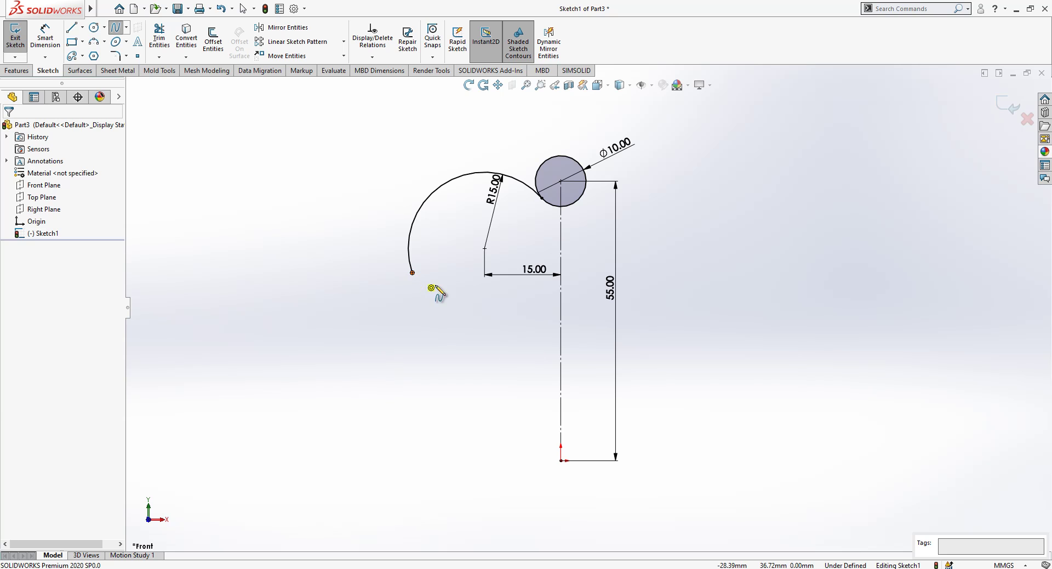
left_click(412, 272)
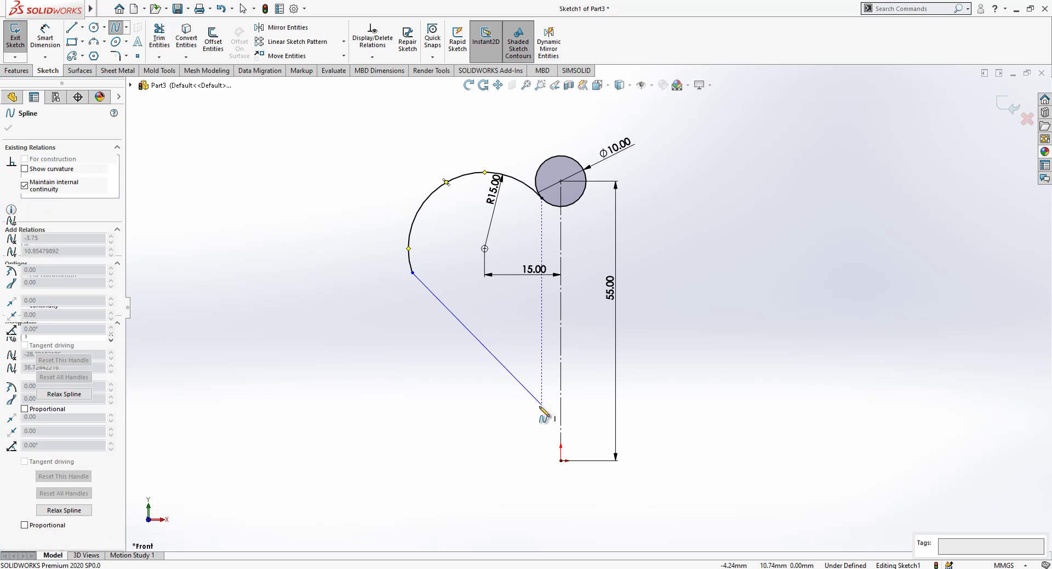
left_click(561, 460)
key("Escape")
key("Escape")
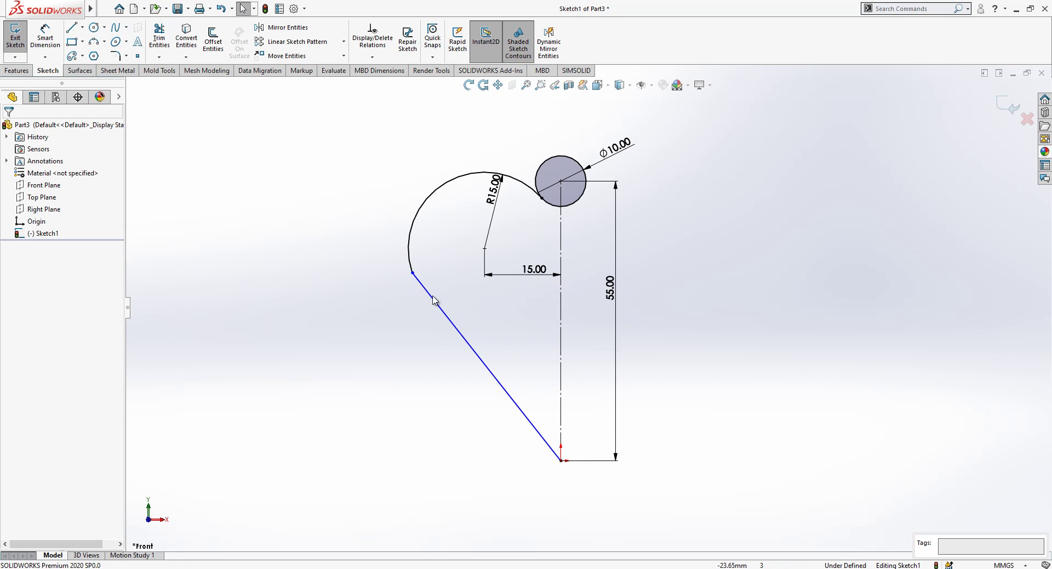
Step: Make the spline tangent to the 15 mm arc
left_click(410, 263)
left_click(486, 366, "ctrl")
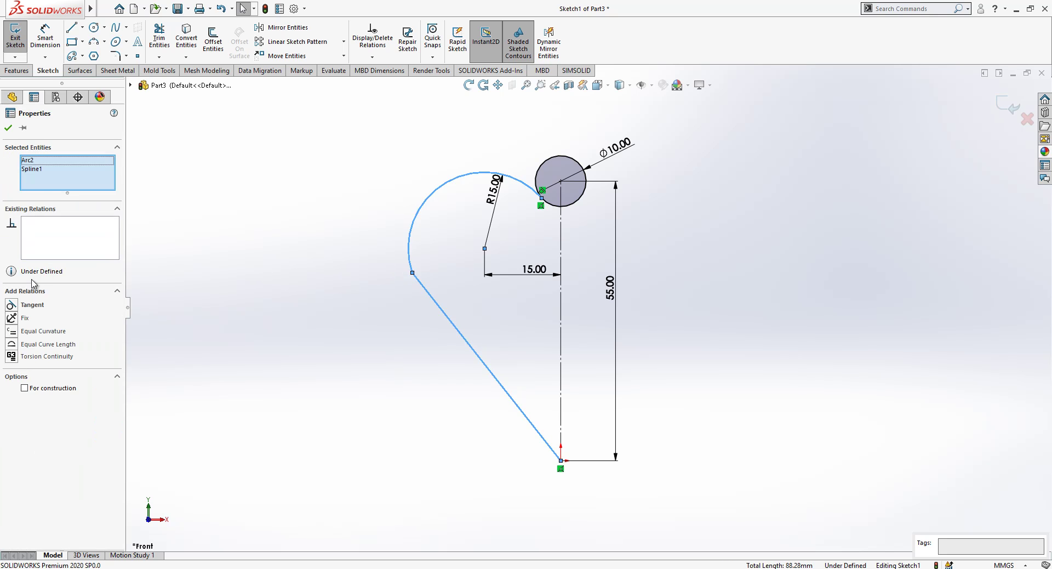
left_click(32, 305)
key("Escape")
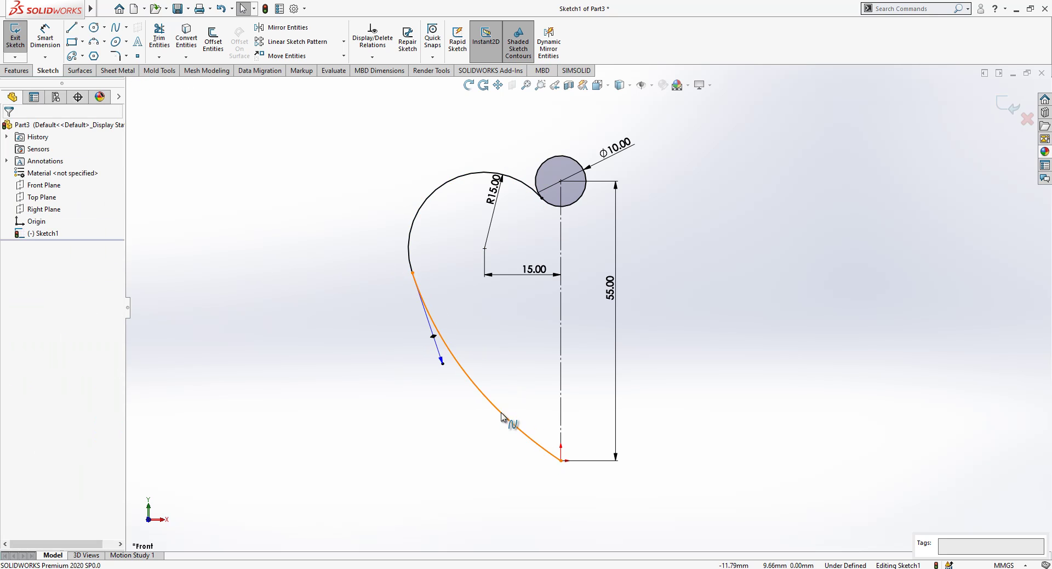
Step: Make the spline tangent to the vertical centreline at the origin
left_click(505, 423)
left_click(560, 418, "ctrl")
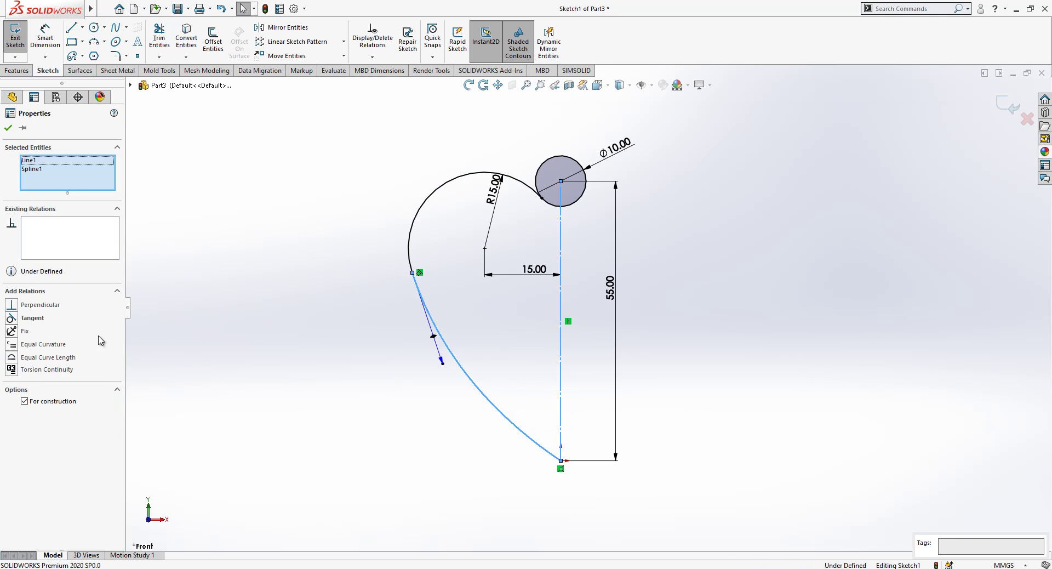
left_click(33, 318)
key("Escape")
key("z")
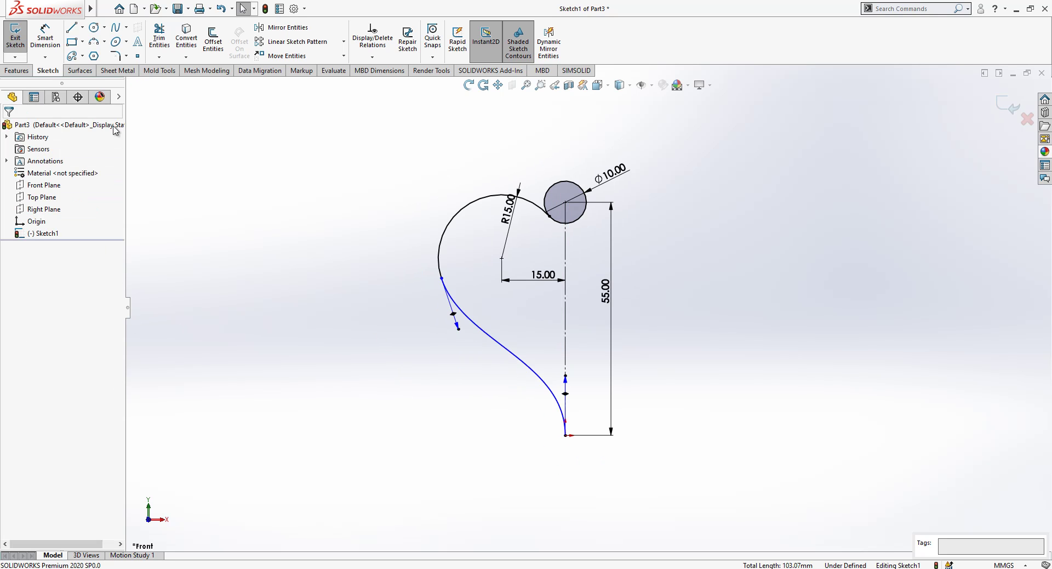
left_click(41, 46)
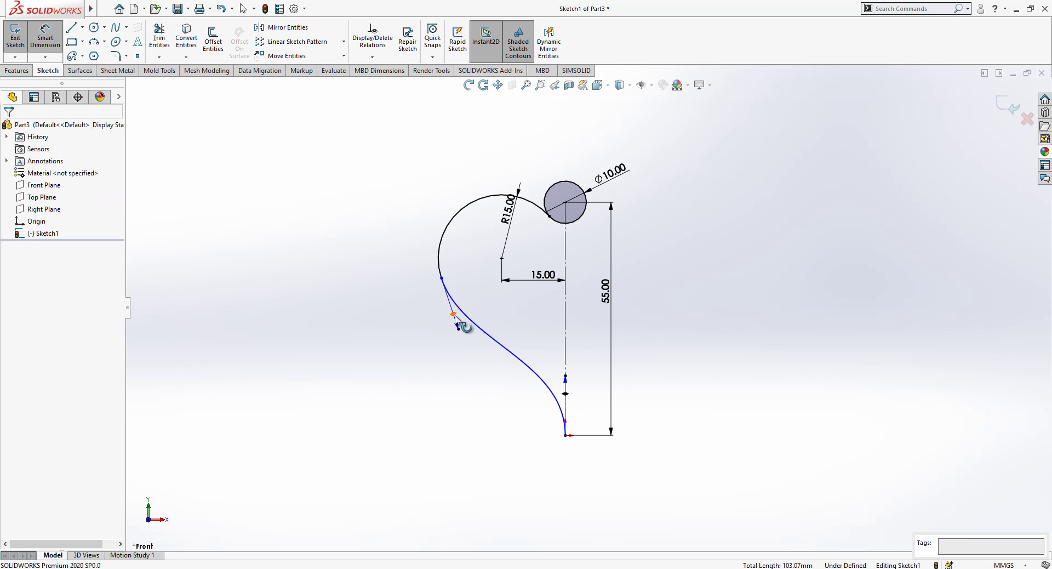
left_click(565, 393)
key("Escape")
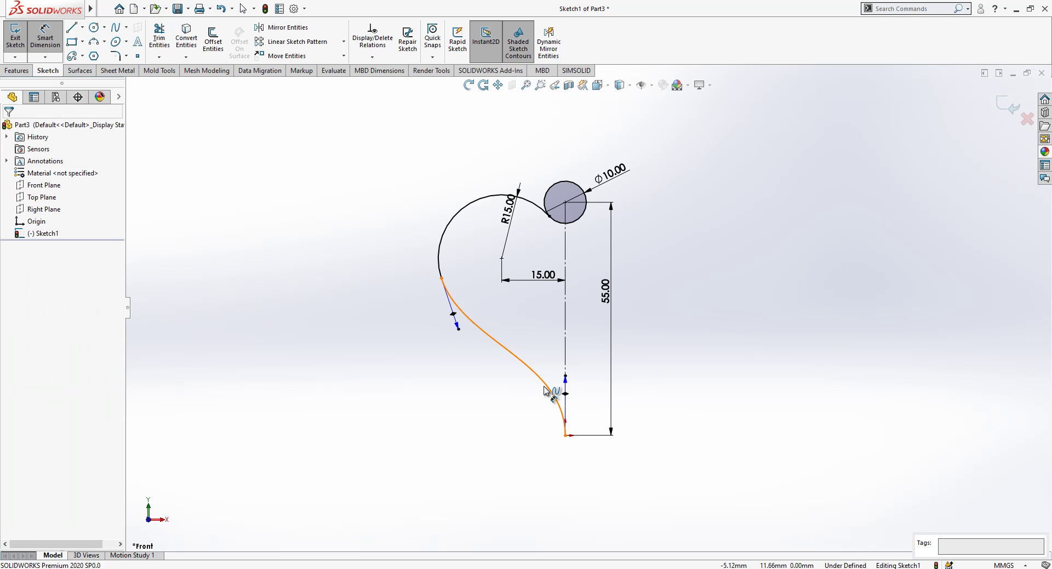
Step: Undo the spline's tangency to the centreline and pull its origin handle out so it leans about 23° left of the centreline
key("ctrl+z")
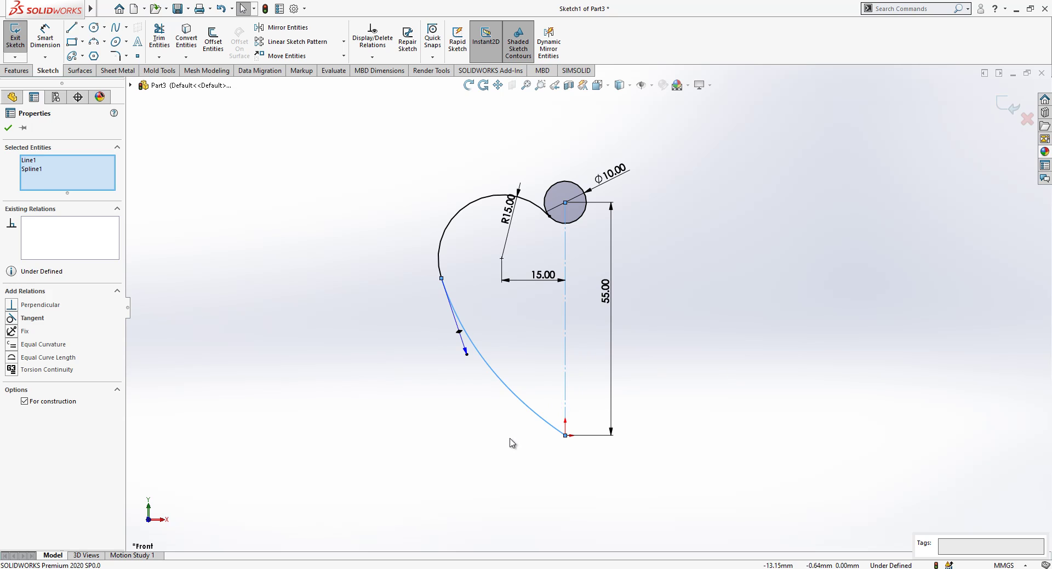
left_click(512, 442)
left_click(533, 412)
left_click(534, 415)
left_click_drag(535, 397, 538, 372)
key("Escape")
Step: Dimension the angle between the spline's origin handle and the vertical centreline as 15°
left_click(45, 39)
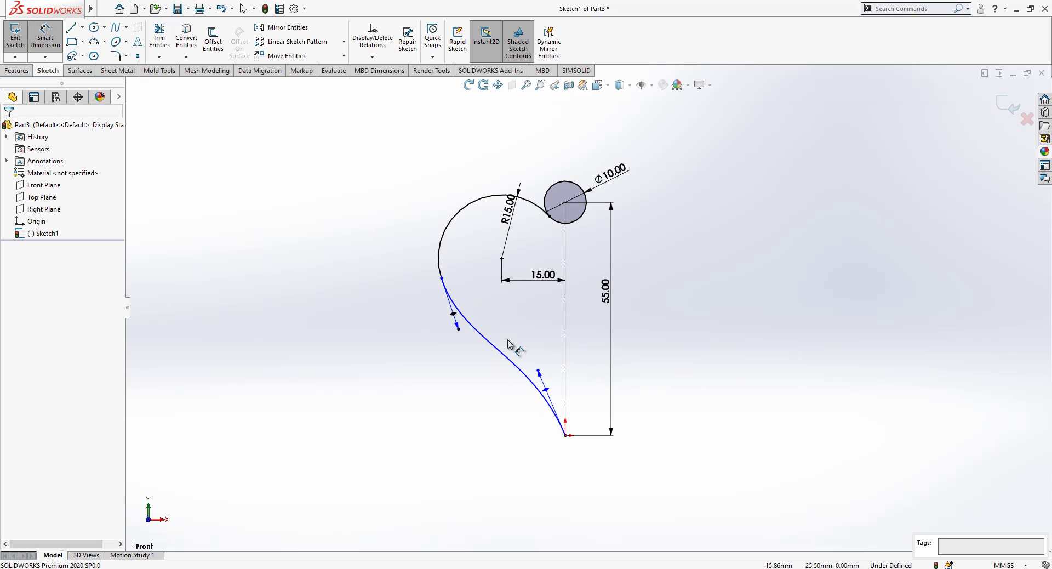
left_click(547, 390)
left_click(565, 364)
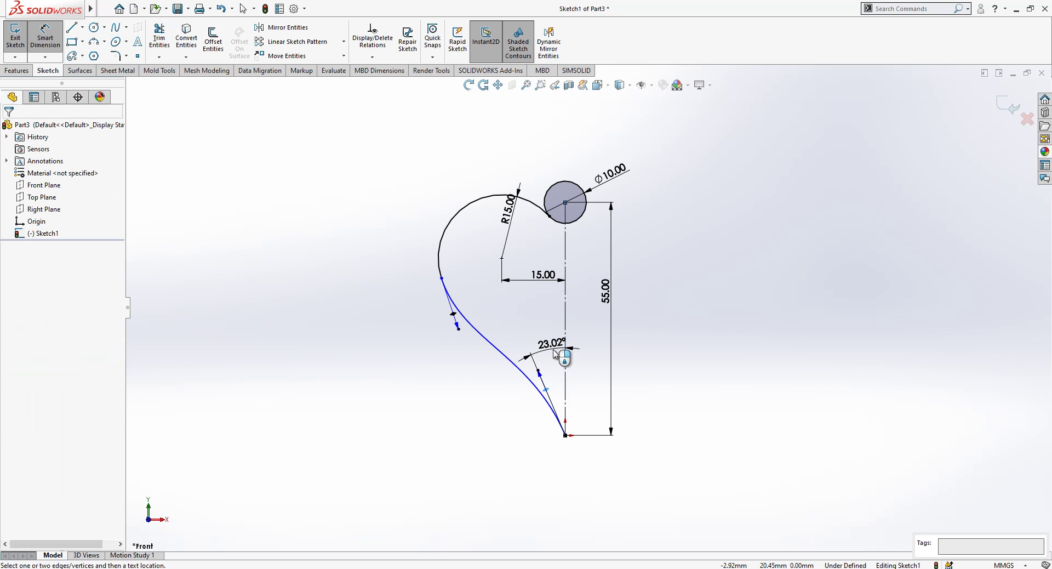
left_click(554, 354)
type("15")
key("Return")
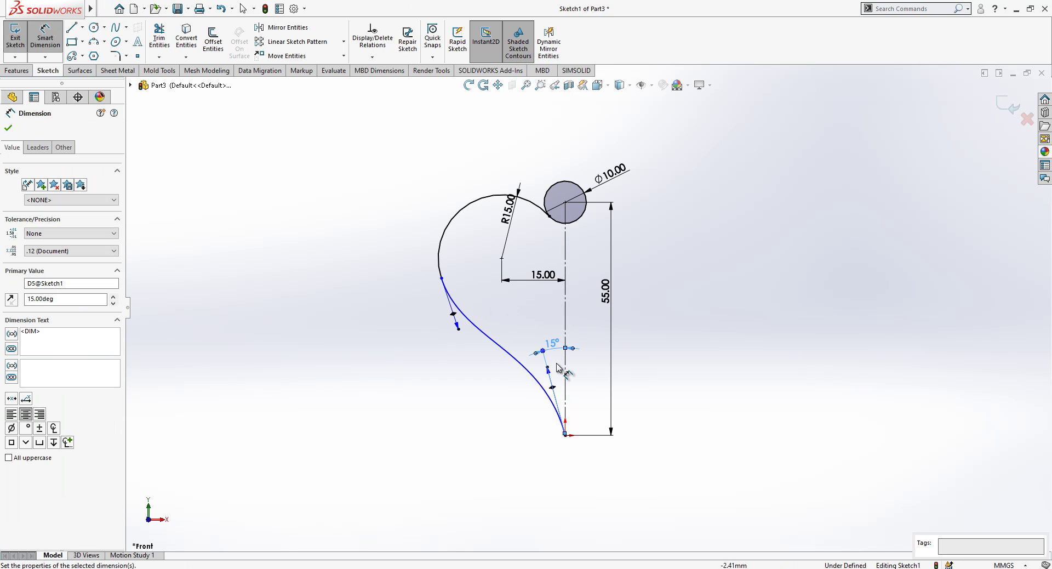
Step: Dimension the tangent weight of the spline's origin handle as 50
left_click(547, 370)
left_click(606, 368)
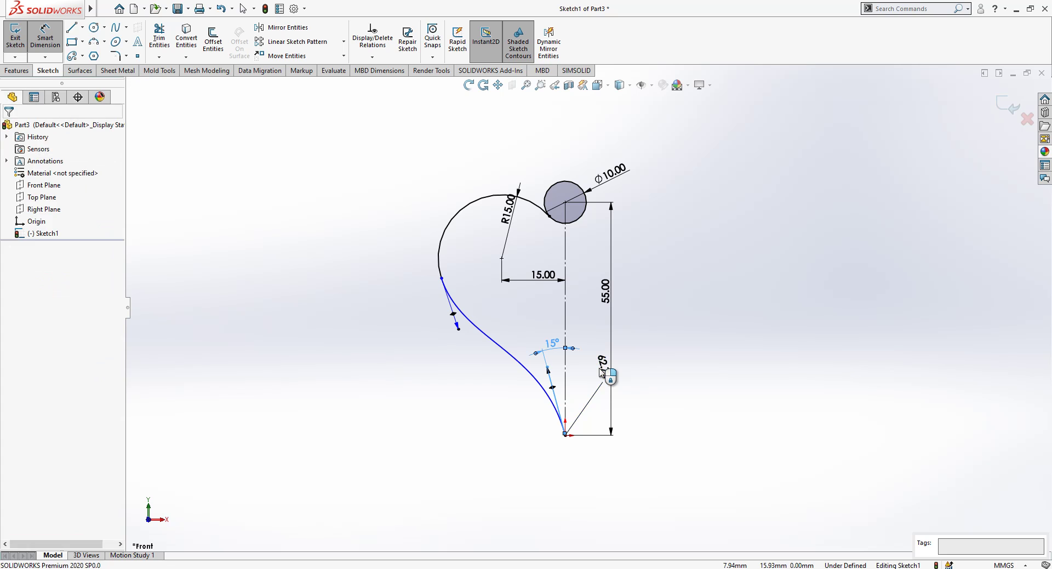
type("50")
key("Return")
left_click(706, 396)
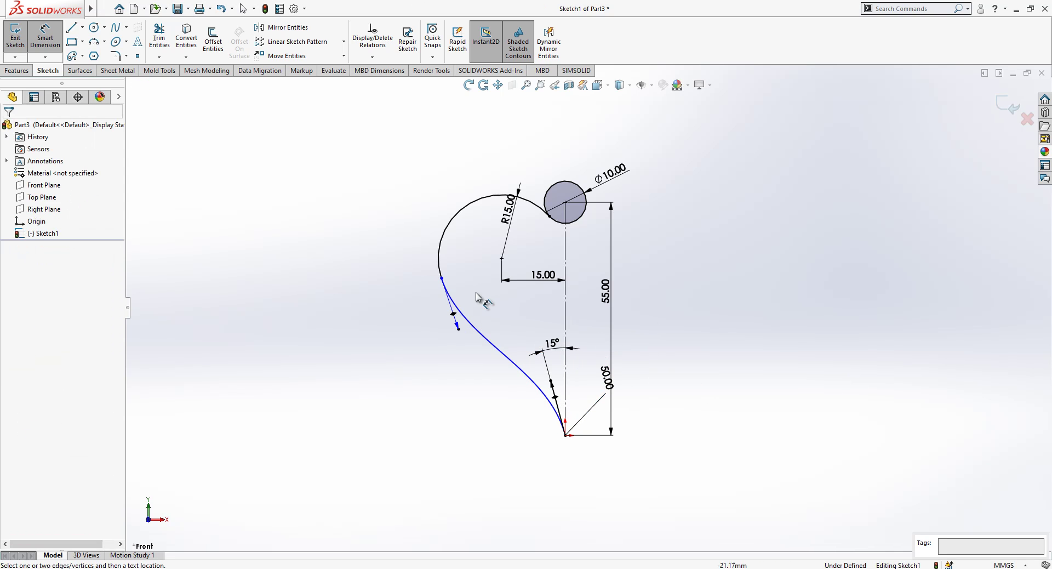
Step: Shorten the spline's upper handle slightly and move the arc-spline junction up to just above the arc's centre, at about X -29.8, Y 44
key("Escape")
mouse_move(446, 331)
left_mouse_down()
mouse_move(408, 320)
mouse_move(429, 321)
left_mouse_up()
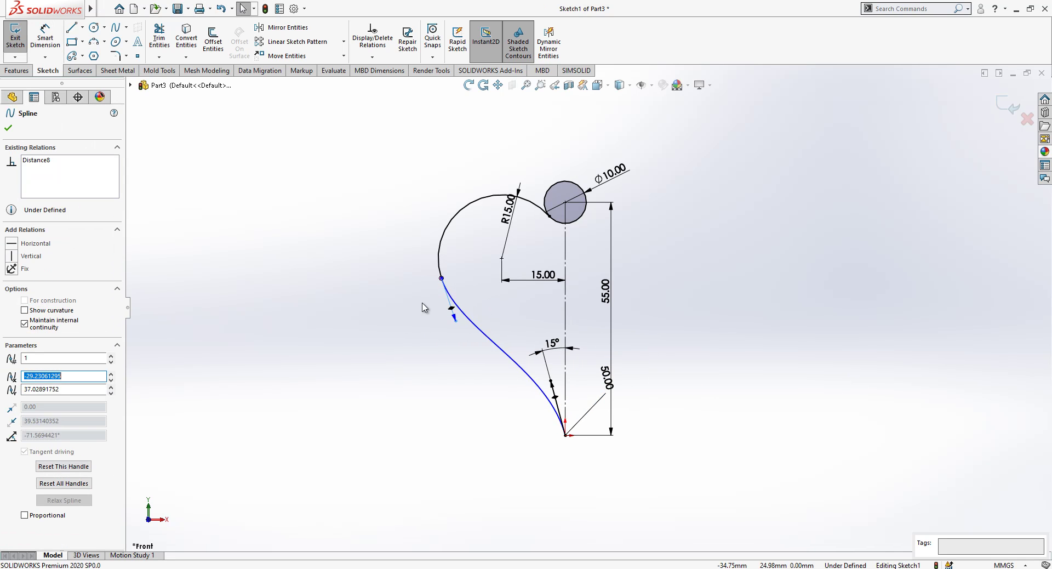
left_click(423, 303)
left_click_drag(441, 277, 439, 248)
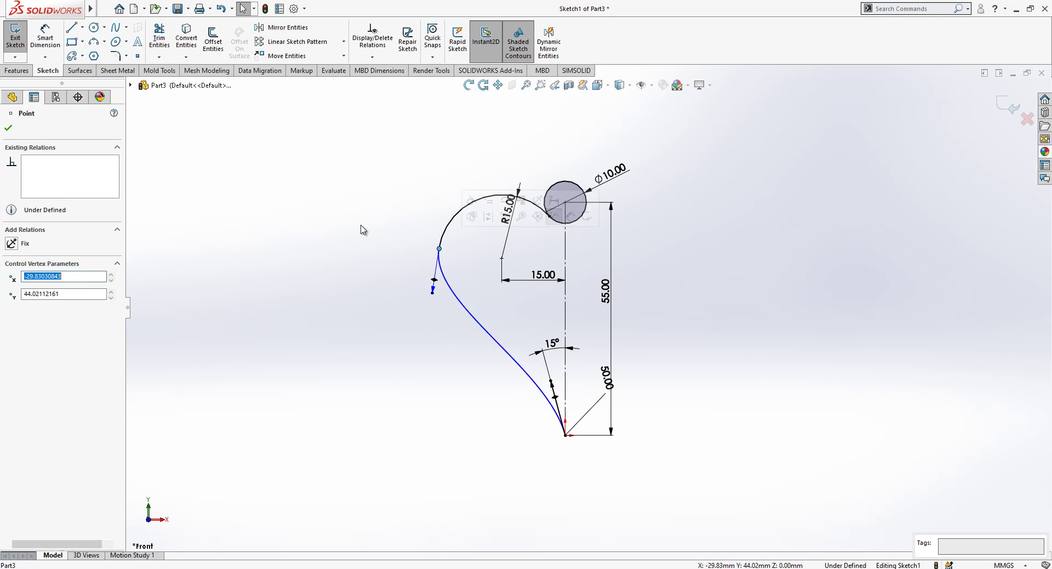
left_click(358, 226)
Step: Dimension the angle between the spline's upper handle and the vertical centreline as 10°
left_click(45, 29)
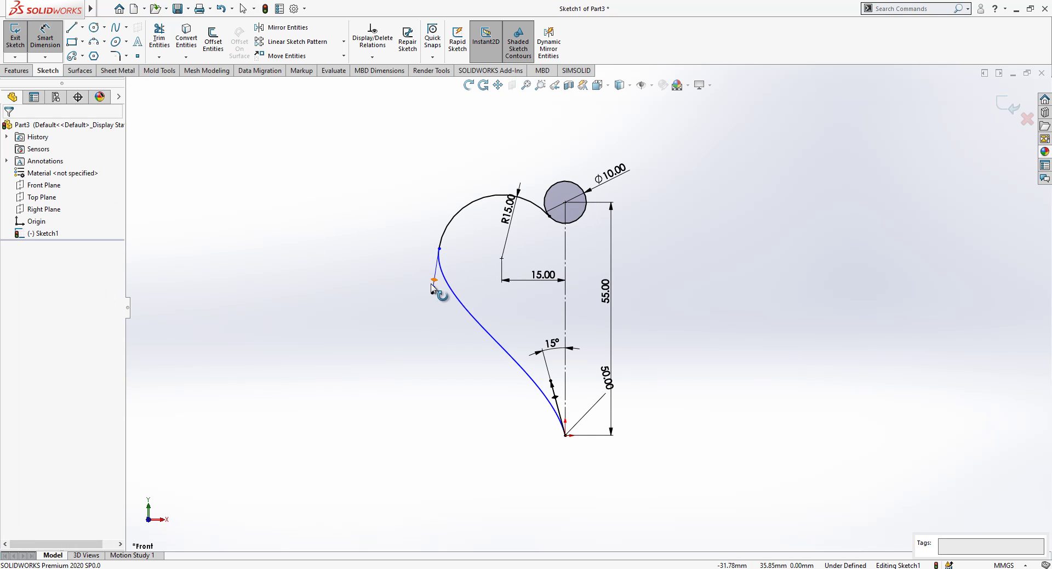
left_click(565, 293)
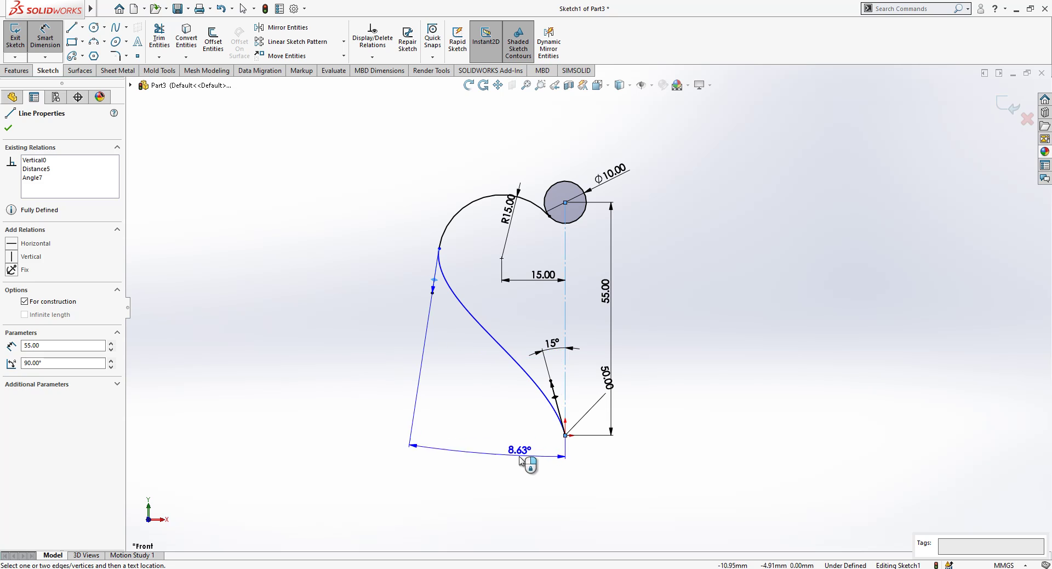
left_click(519, 462)
type("10")
key("Return")
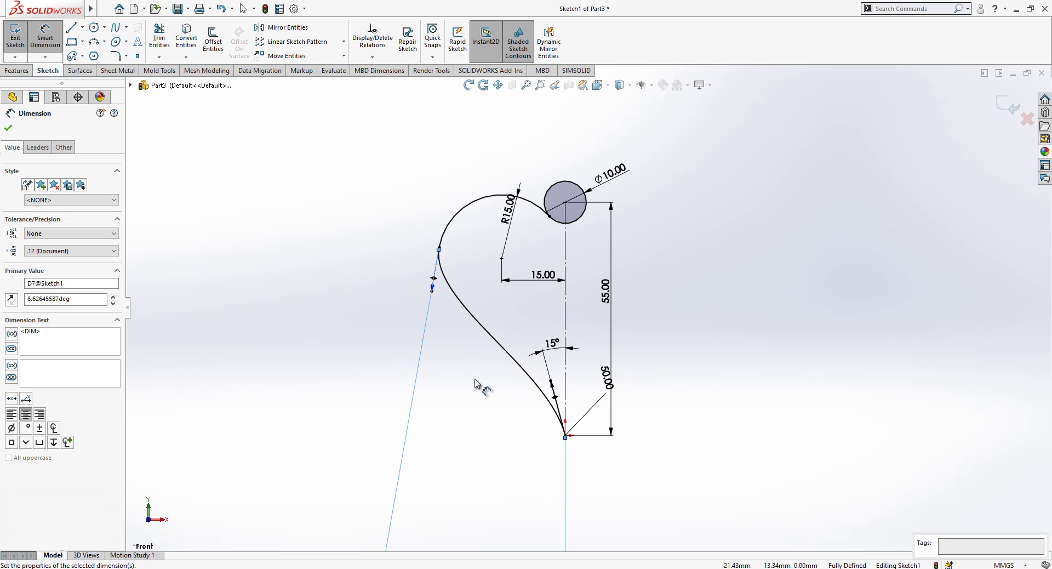
Step: Dimension the tangent weight of the spline's upper handle as 70 and finish the sketch
left_click(431, 298)
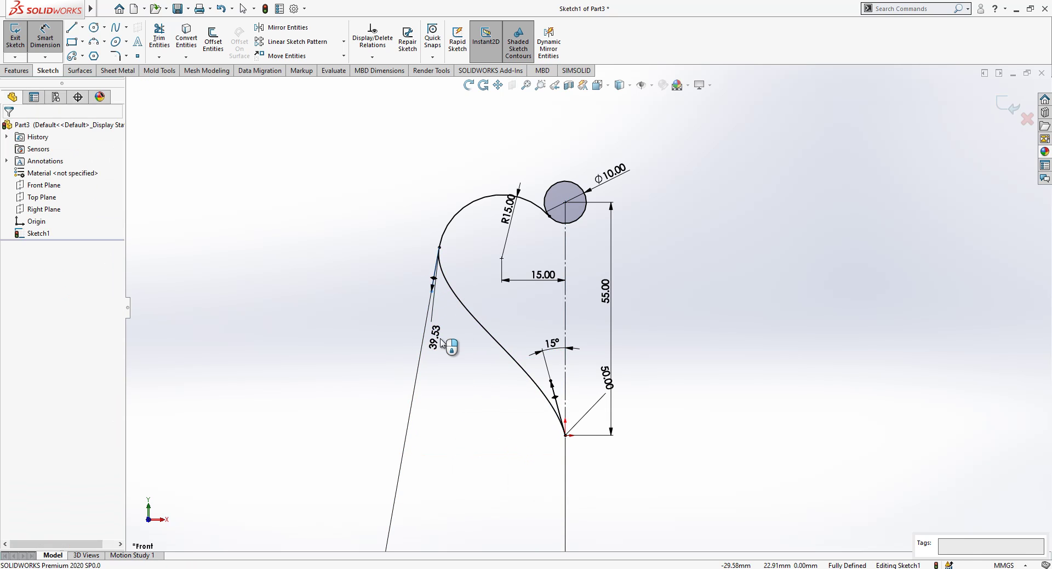
left_click(440, 342)
type("70")
key("Return")
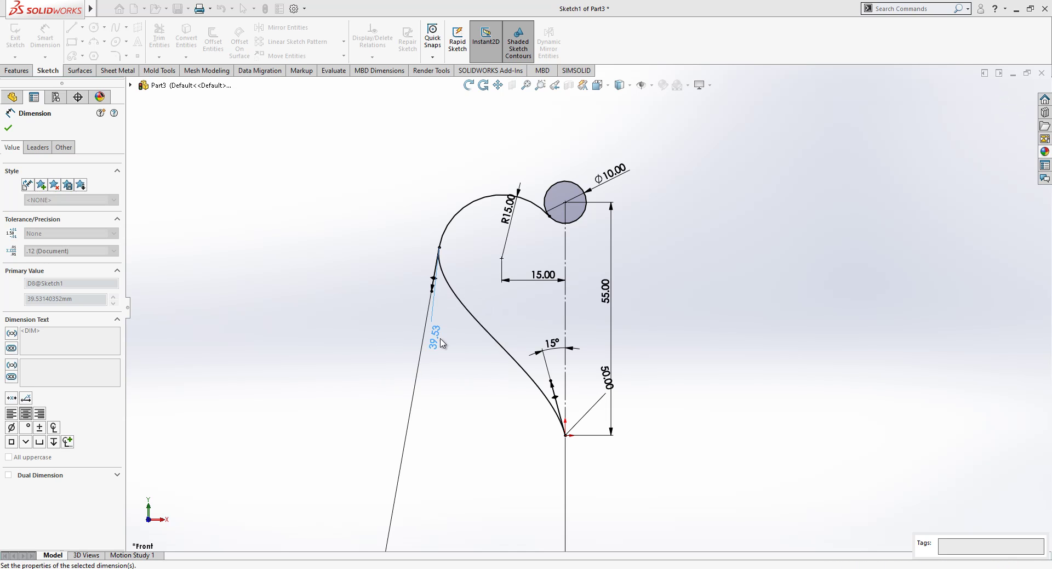
left_click(361, 300)
scroll(387, 300, "up", 1)
scroll(673, 297, "down", 1)
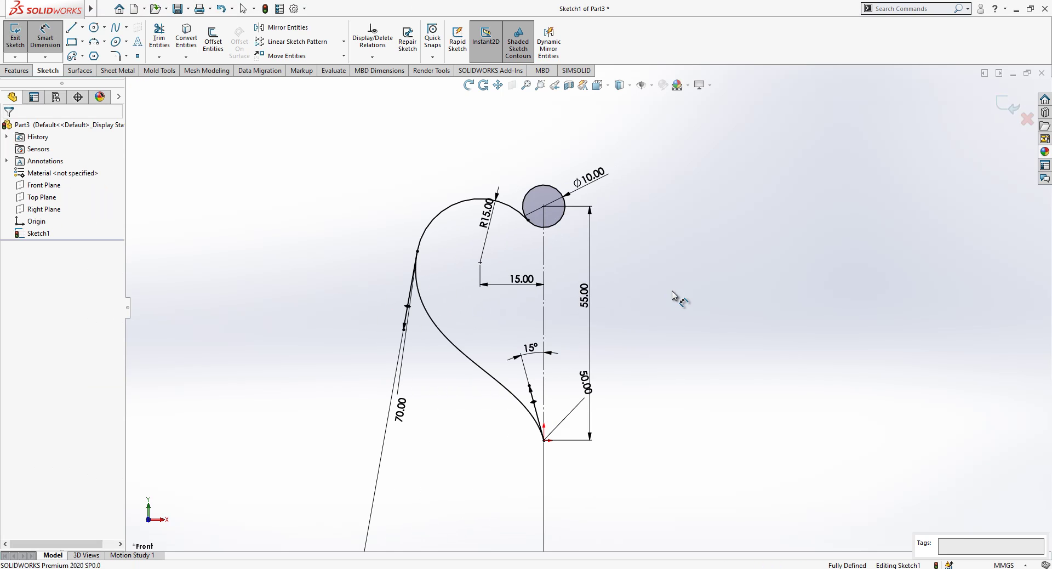
scroll(672, 296, "up", 1)
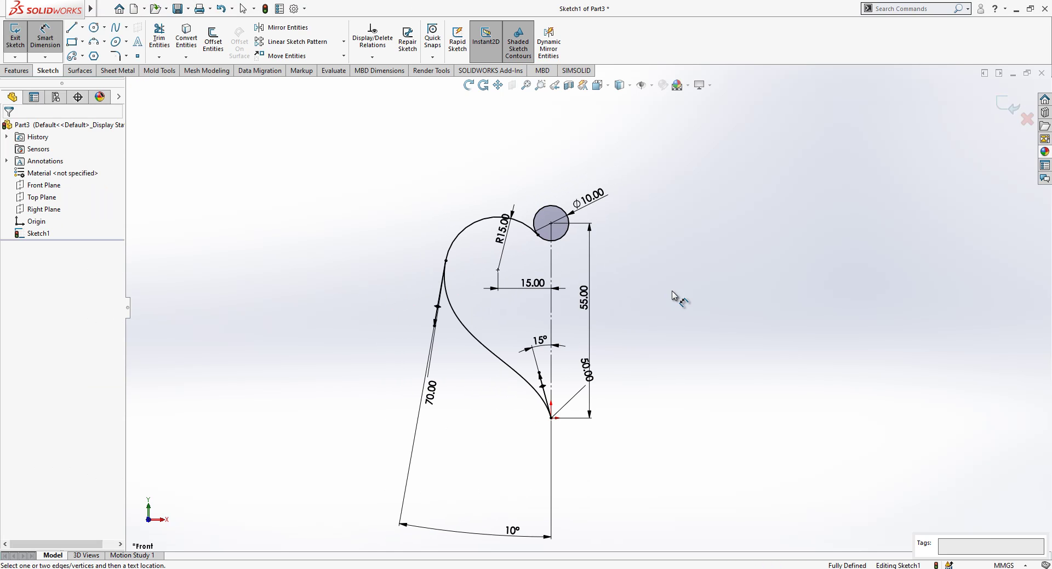
left_click(1003, 110)
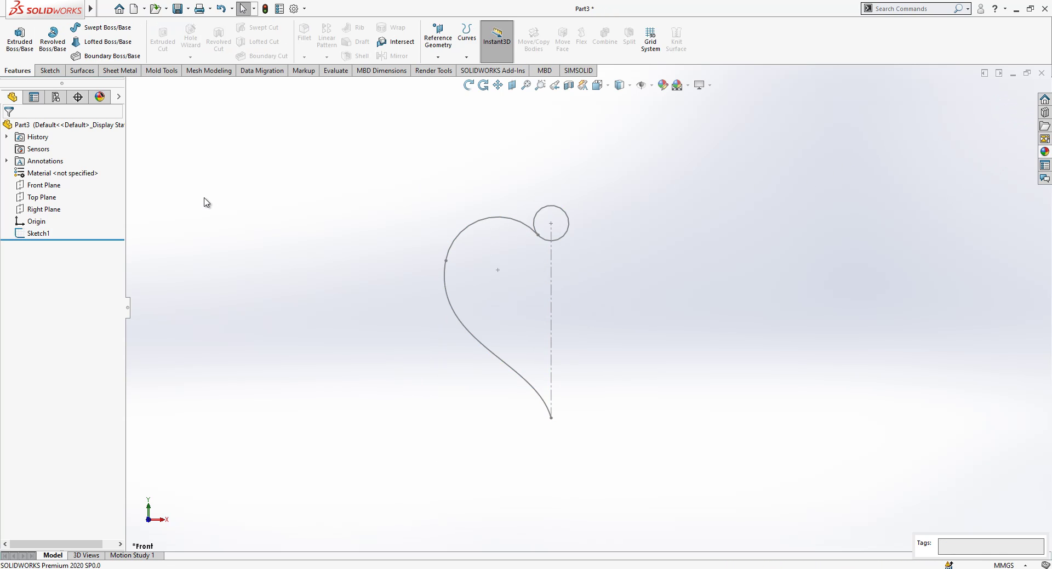
Step: Start a second sketch on the Front Plane and convert all the outline entities of Sketch1 into it
left_click(44, 185)
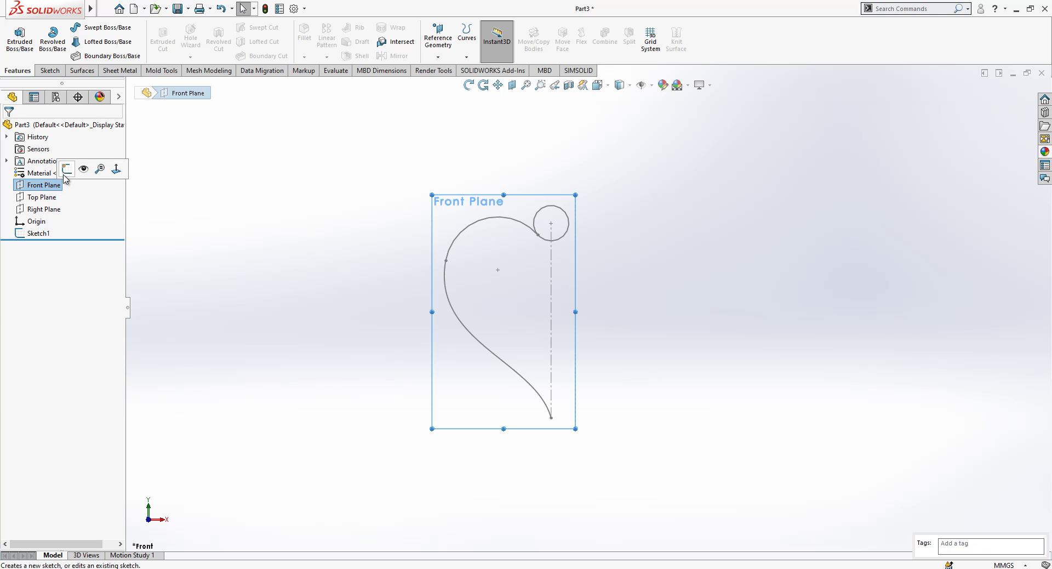
left_click(85, 167)
left_click(38, 233)
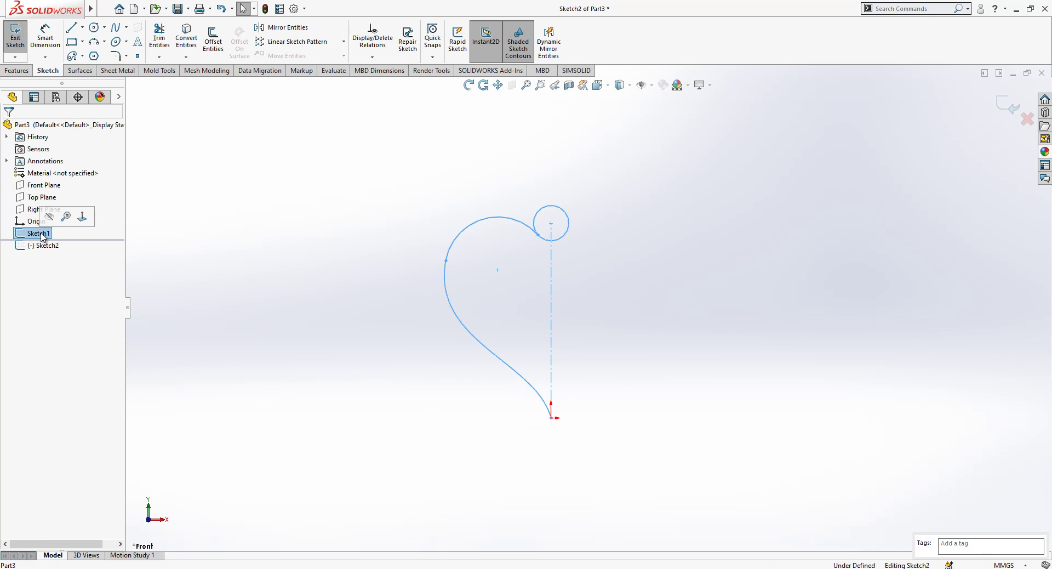
scroll(621, 264, "down", 2)
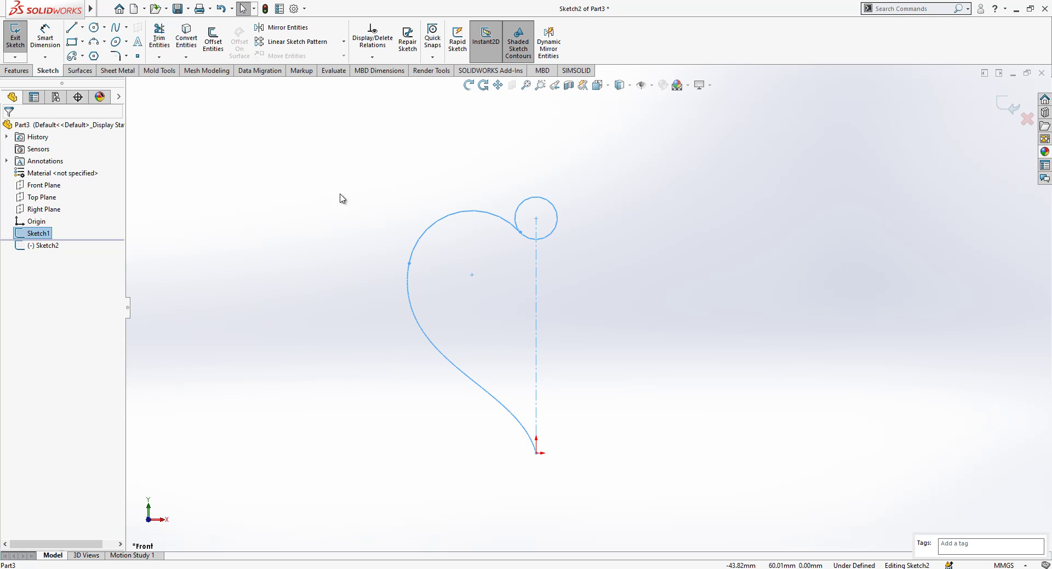
left_click(193, 51)
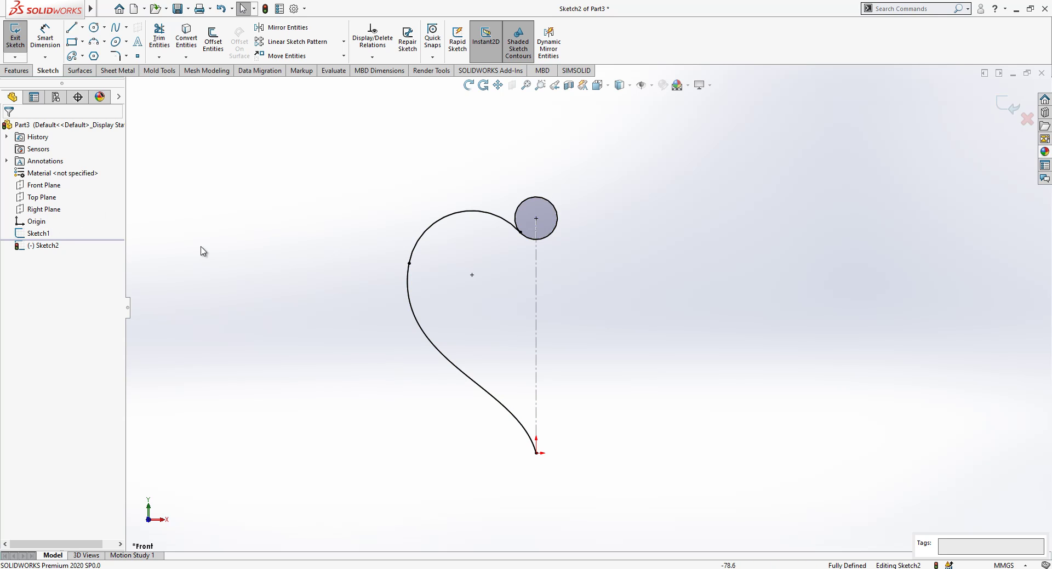
Step: Convert the vertical centreline of Sketch1 into the new sketch as well
left_click(535, 267)
left_click(188, 37)
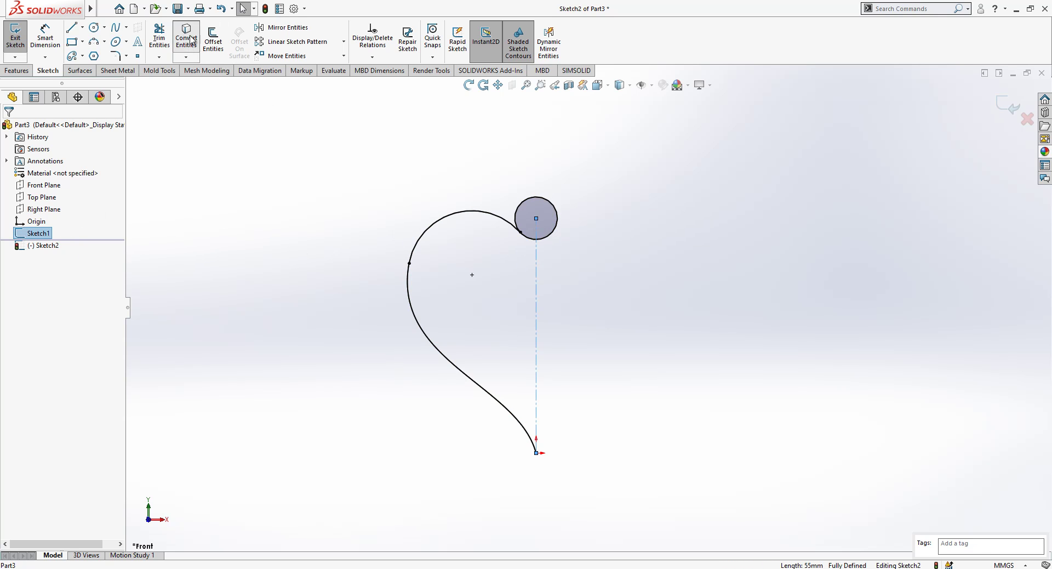
left_click(543, 266)
key("Escape")
Step: Mirror the half-heart arc and spline about the vertical centreline, keeping the originals
scroll(584, 220, "down", 1)
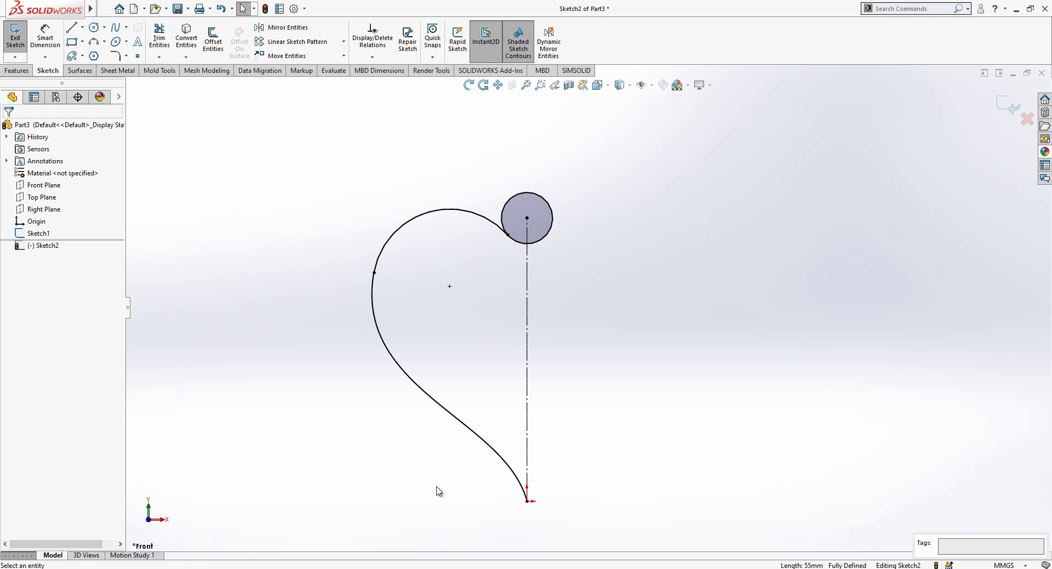
left_click_drag(459, 479, 324, 192)
key("Escape")
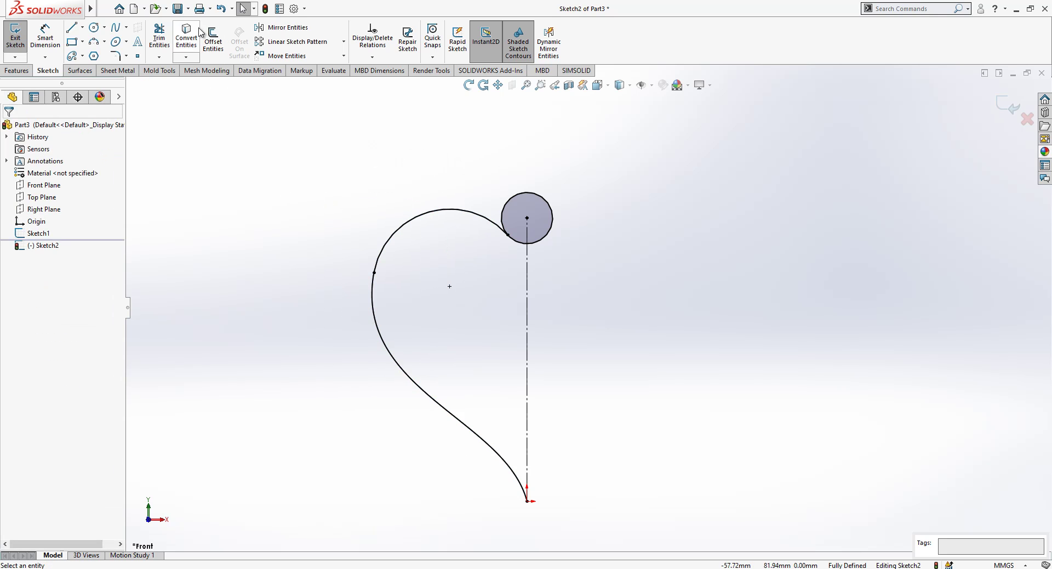
left_click(281, 27)
left_click_drag(471, 493, 345, 195)
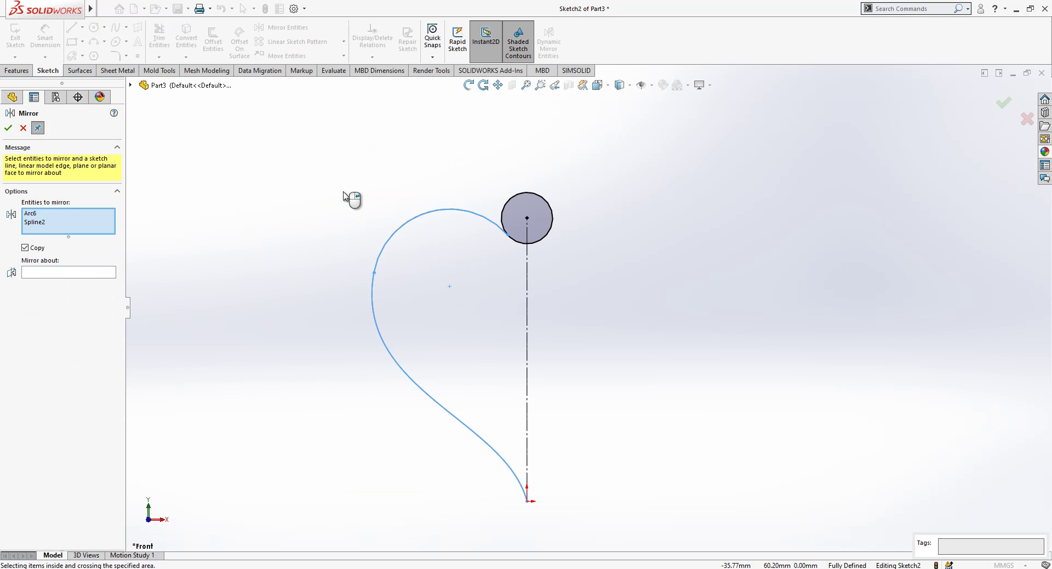
left_click(112, 273)
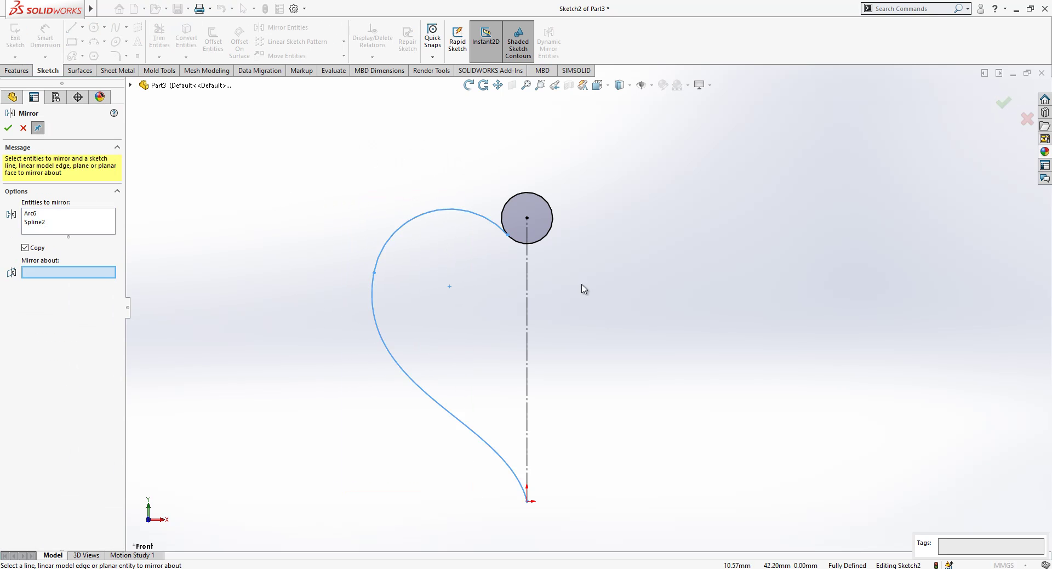
left_click(529, 269)
right_click(530, 268)
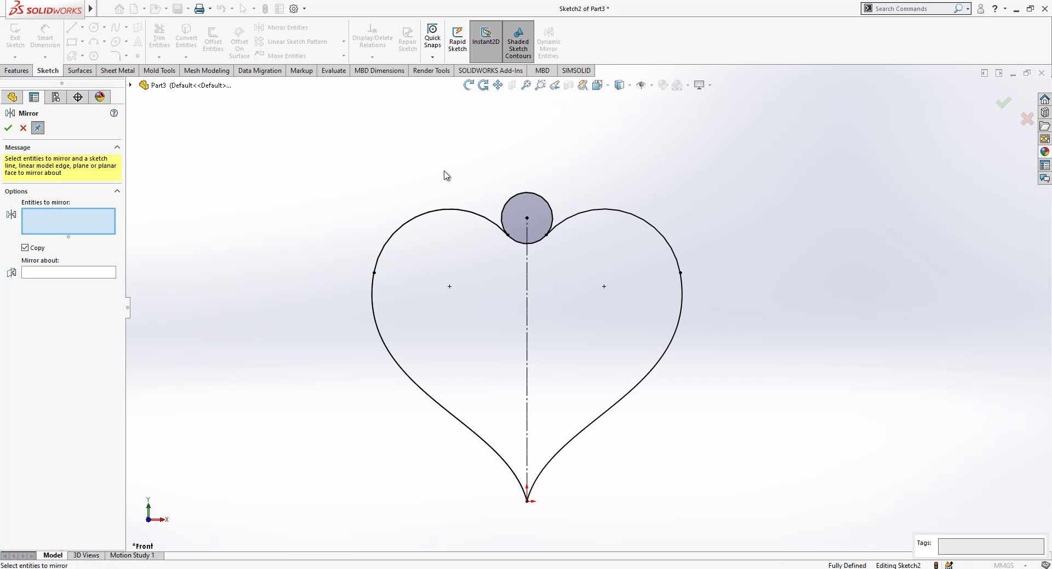
key("Escape")
Step: Trim away the upper part of the 10 mm circle so only its lower arc joins the two heart halves
left_click(158, 38)
left_click_drag(376, 135, 525, 198)
scroll(525, 199, "up", 2)
key("Escape")
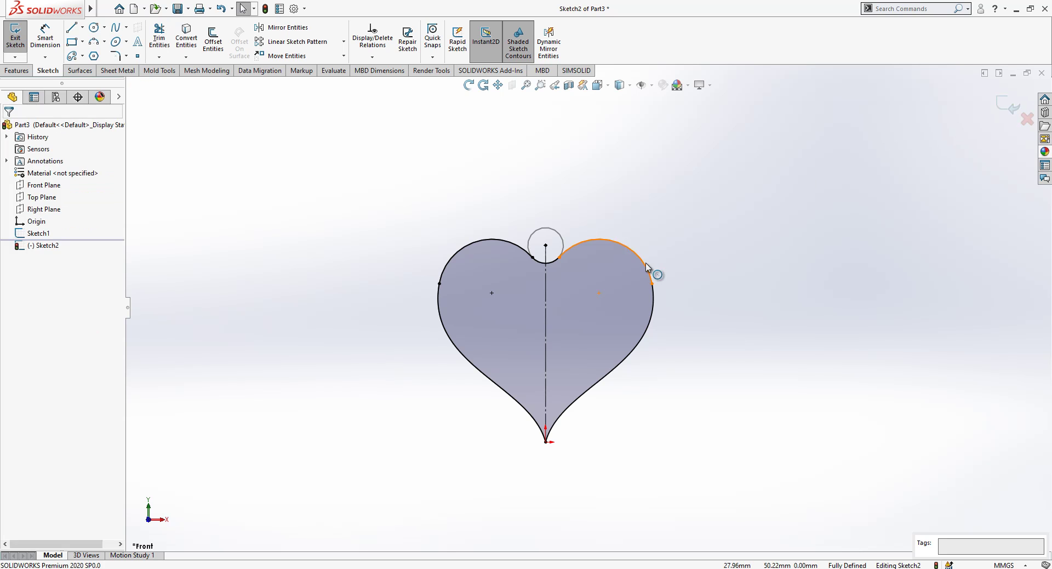
Step: Offset the whole heart outline chain inward by 8 mm
left_click(649, 267)
left_click(214, 42)
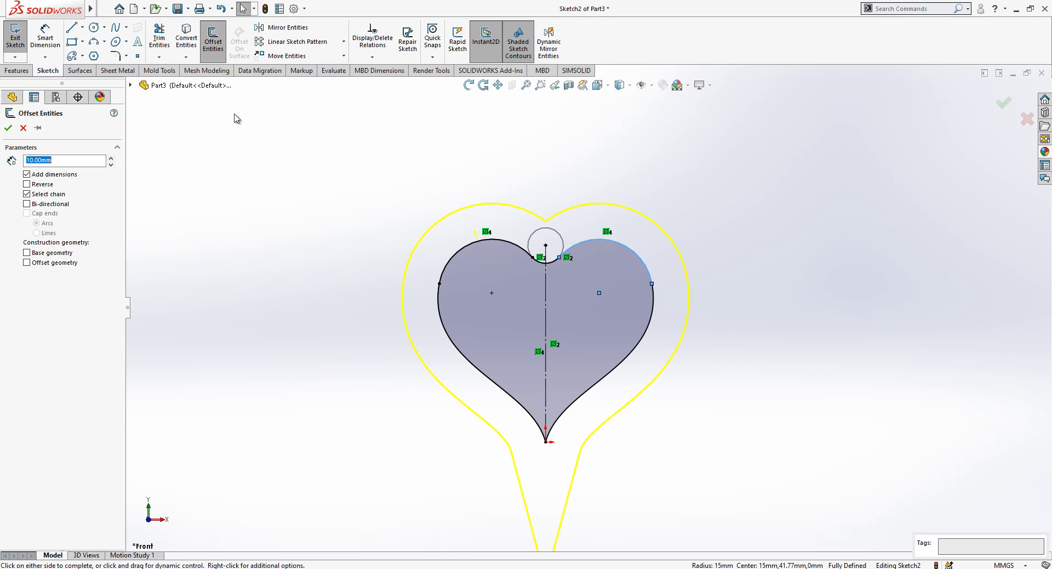
left_click(48, 186)
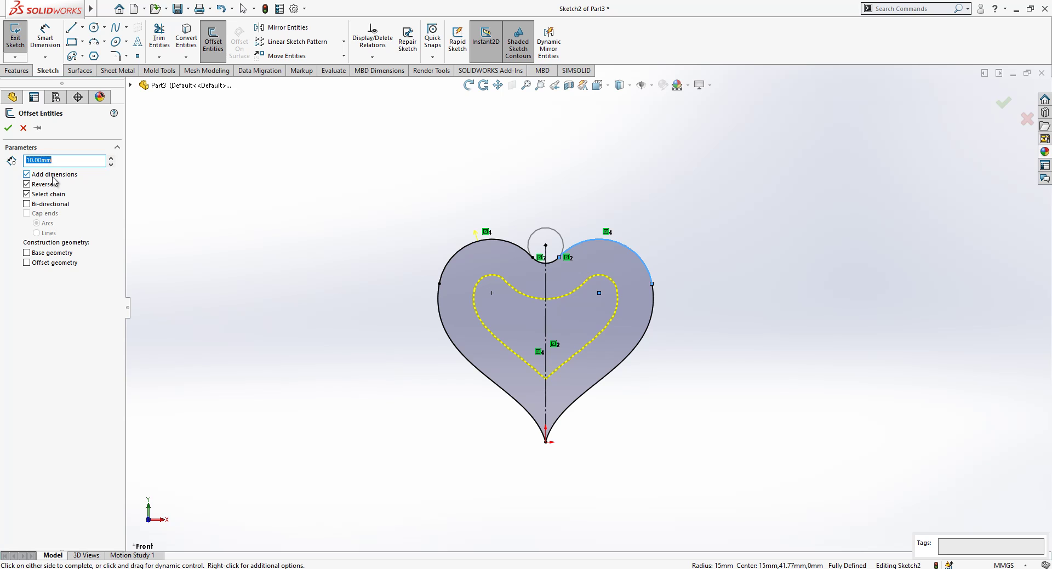
key("Return")
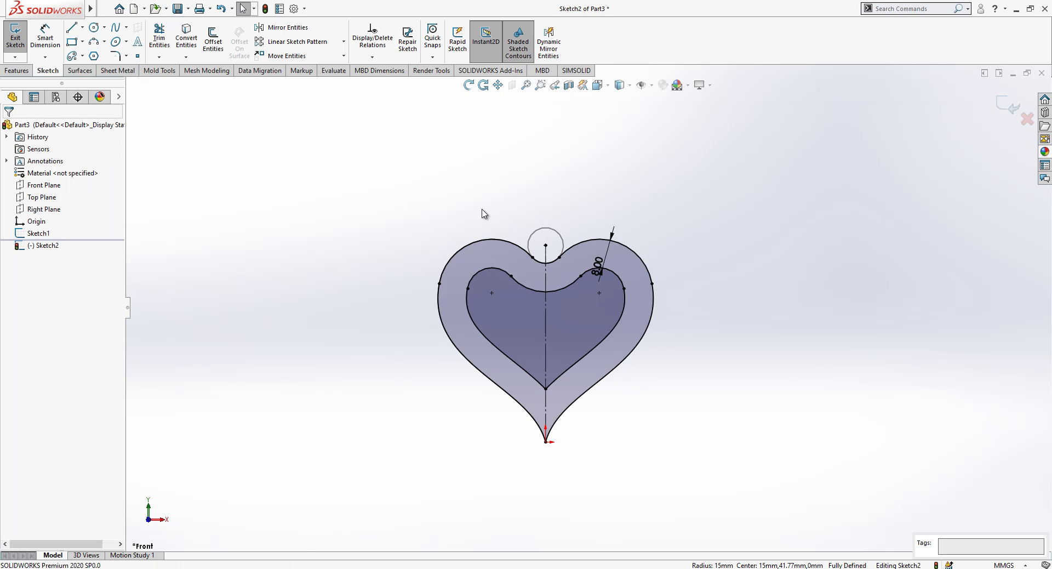
Step: Finish the sketch and extrude the band between the two heart outlines to a blind depth of 10 mm
left_click(1008, 104)
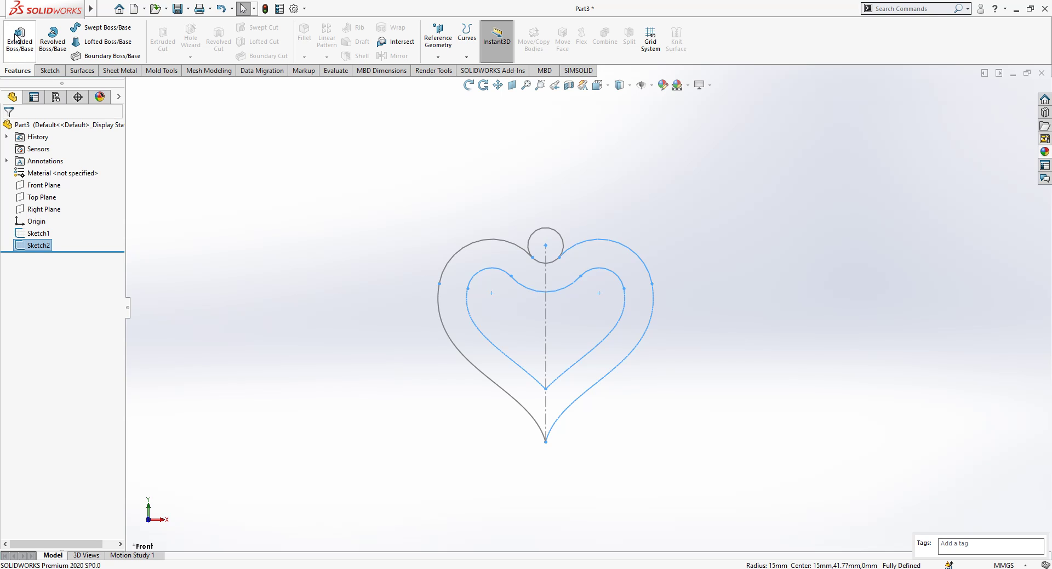
left_click(18, 37)
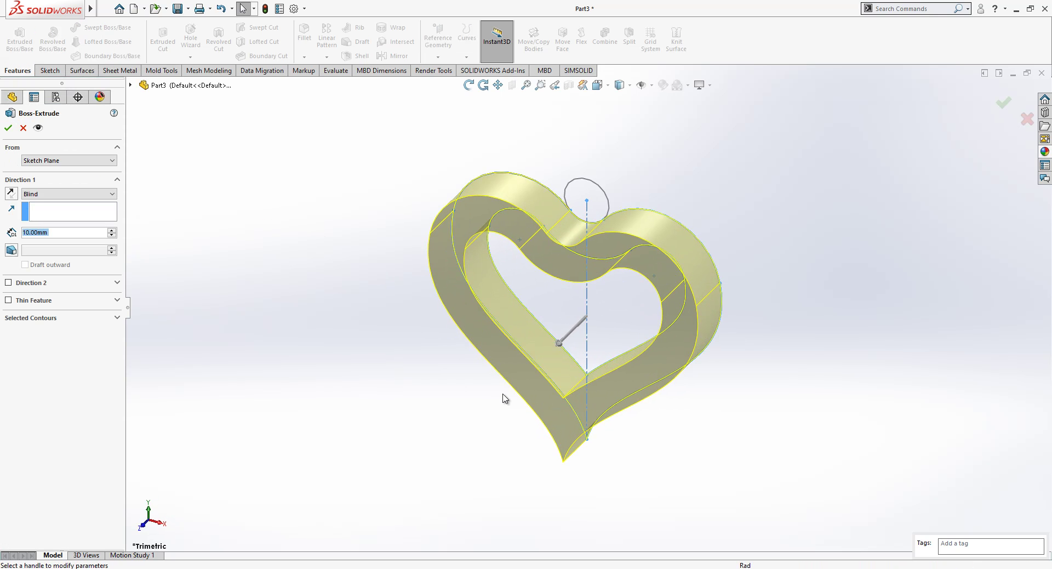
middle_click_drag(505, 399, 495, 175)
left_click(9, 128)
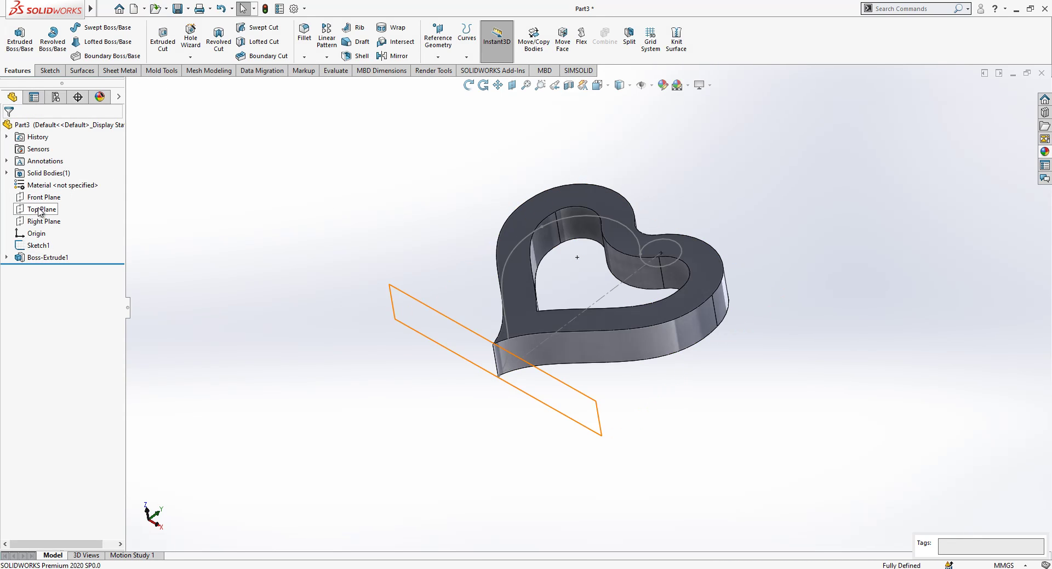
Step: Sketch a closed four-line profile on the Right Plane over the body's front side, about 3.3 mm wide at the top and wider at the tip
left_click(42, 222)
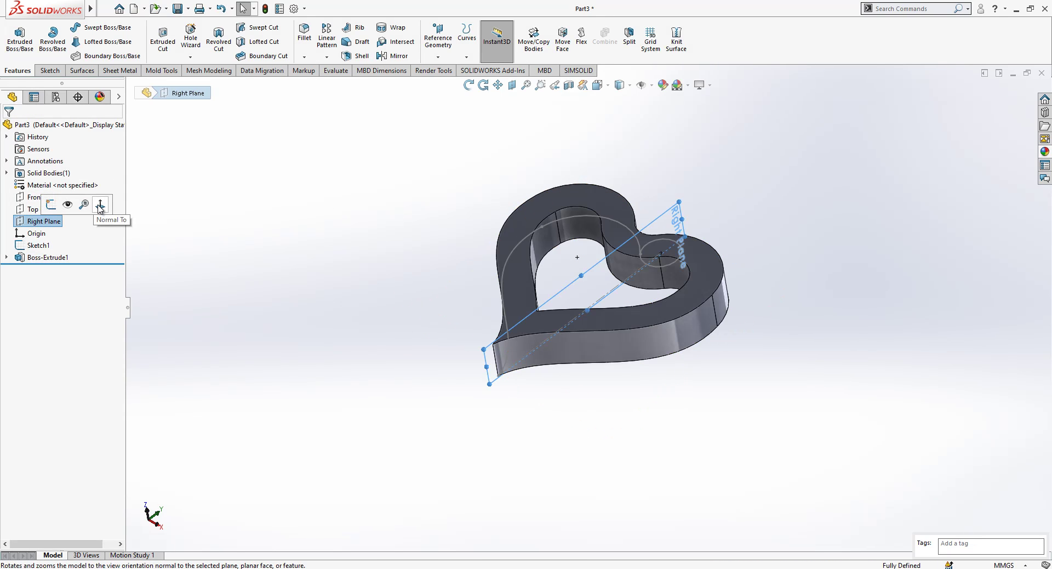
left_click(100, 206)
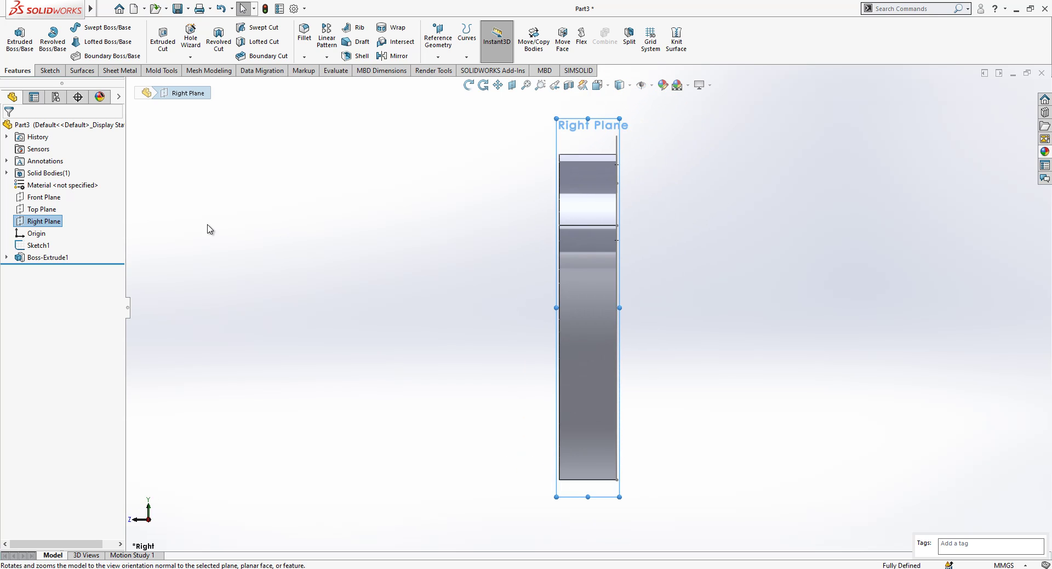
right_click(37, 220)
left_click(45, 204)
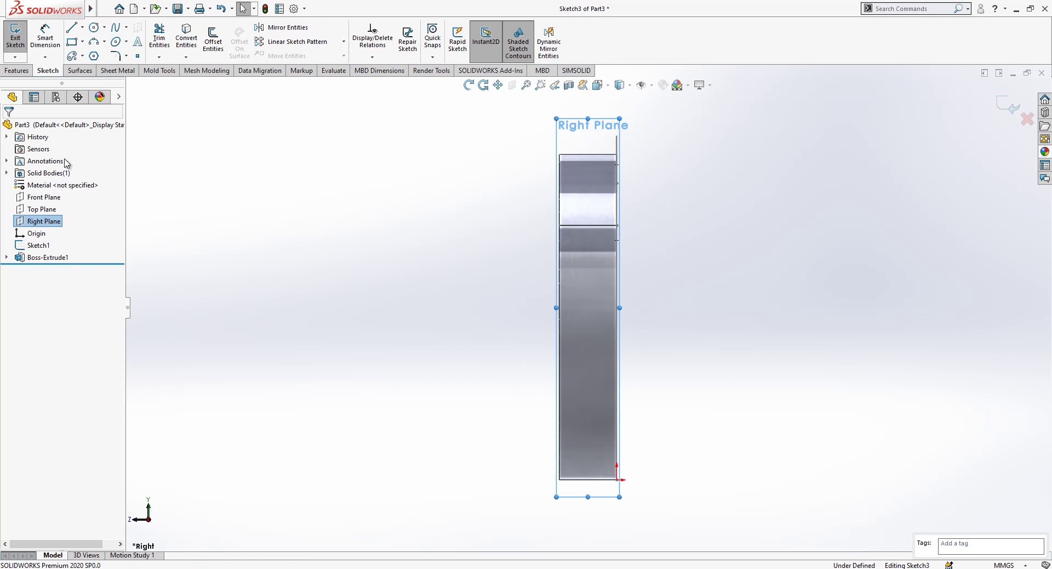
left_click(71, 27)
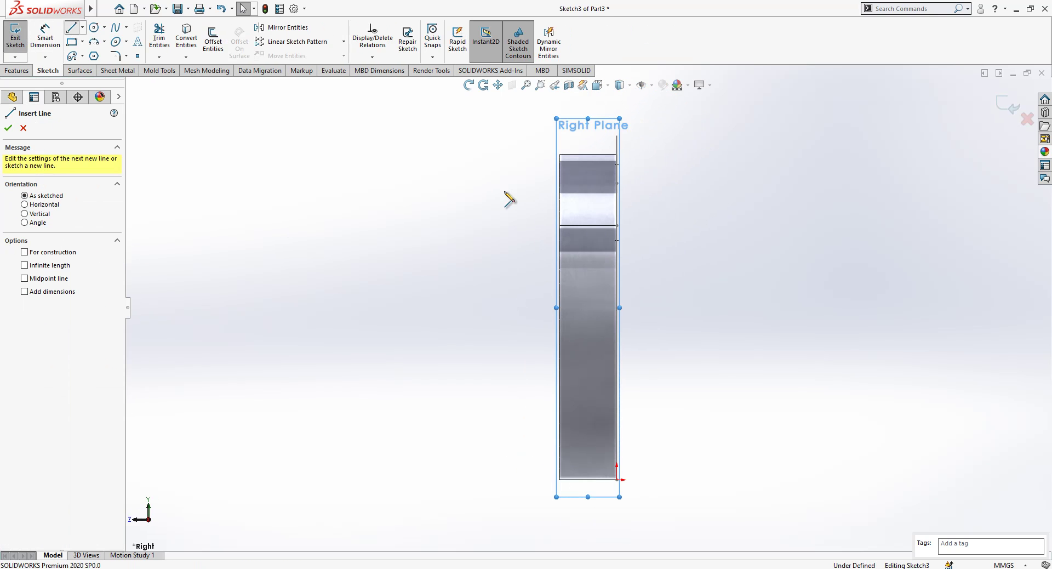
left_click(578, 154)
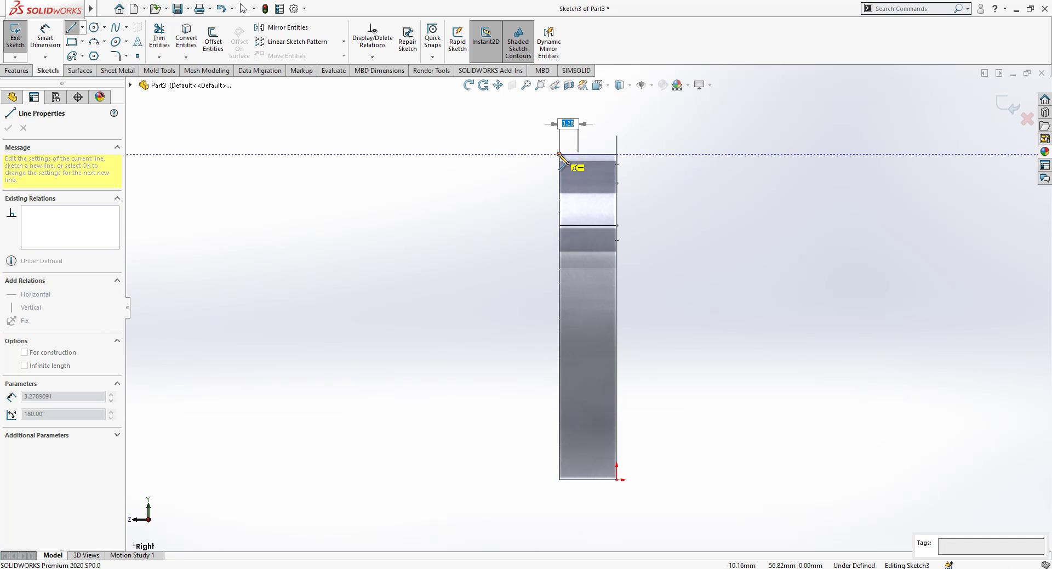
left_click(559, 154)
left_click(560, 480)
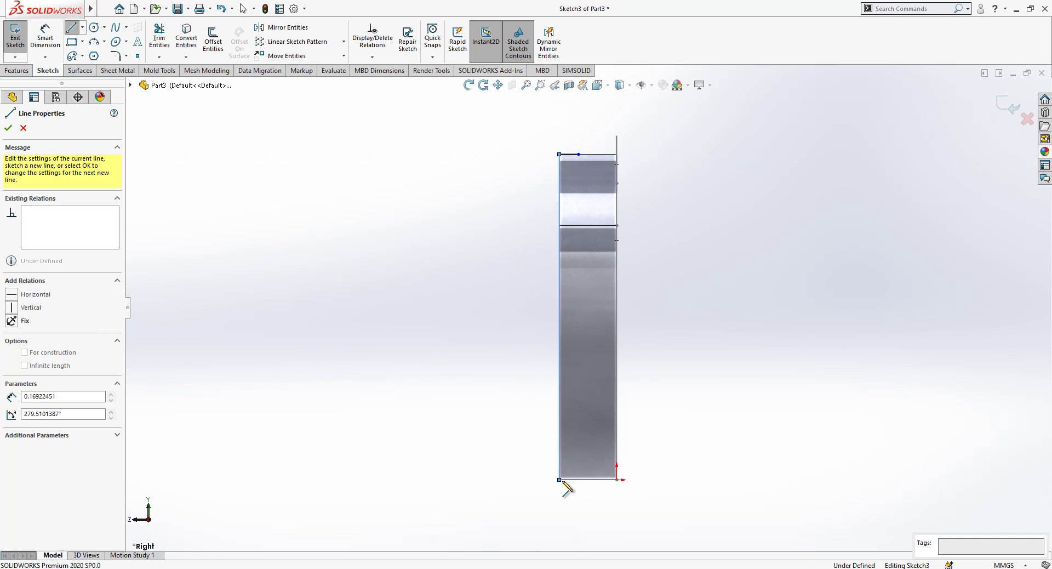
left_click(601, 480)
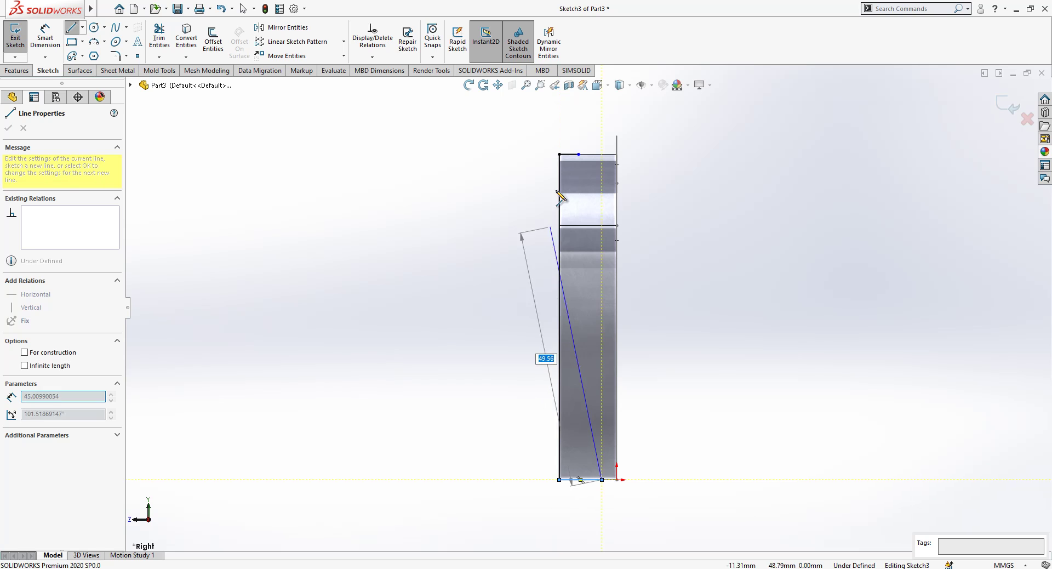
left_click(579, 154)
key("Escape")
Step: Dimension the slanted line's lower end 2 mm from the origin and its upper end 7 mm from the body's back edge
left_click(45, 38)
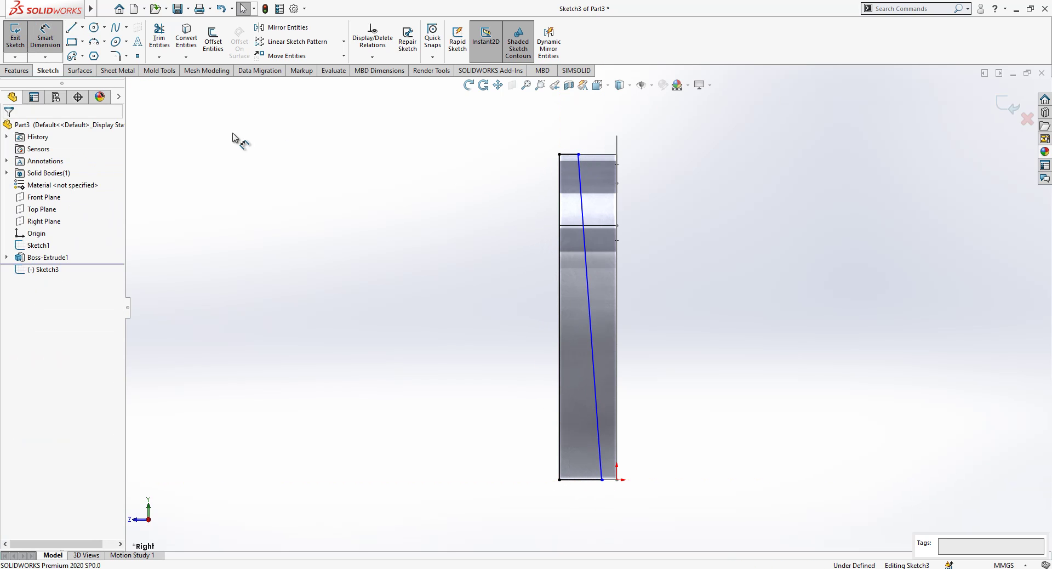
left_click(617, 480)
left_click(602, 479)
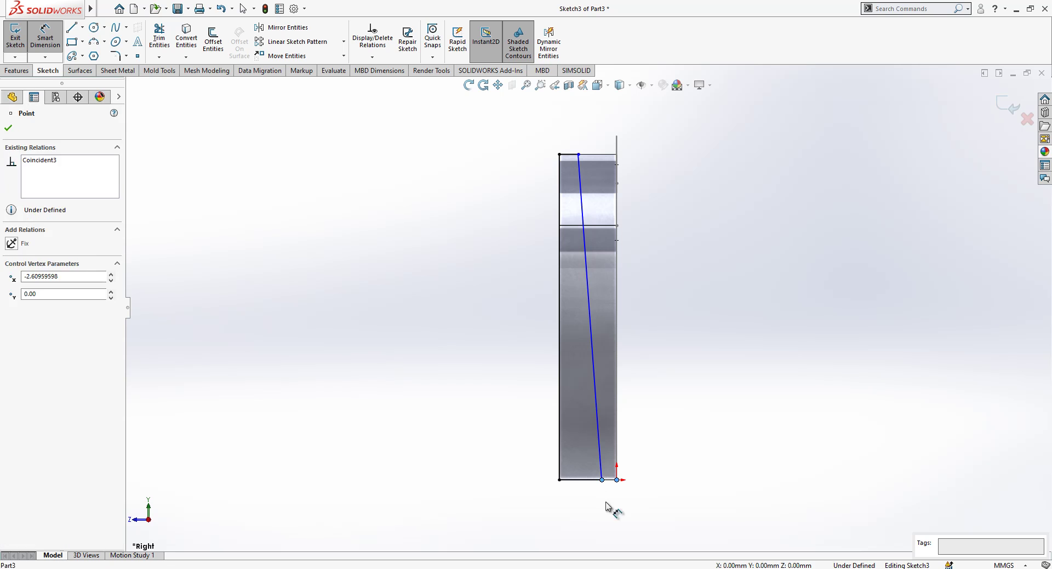
left_click(610, 514)
type("2")
key("Return")
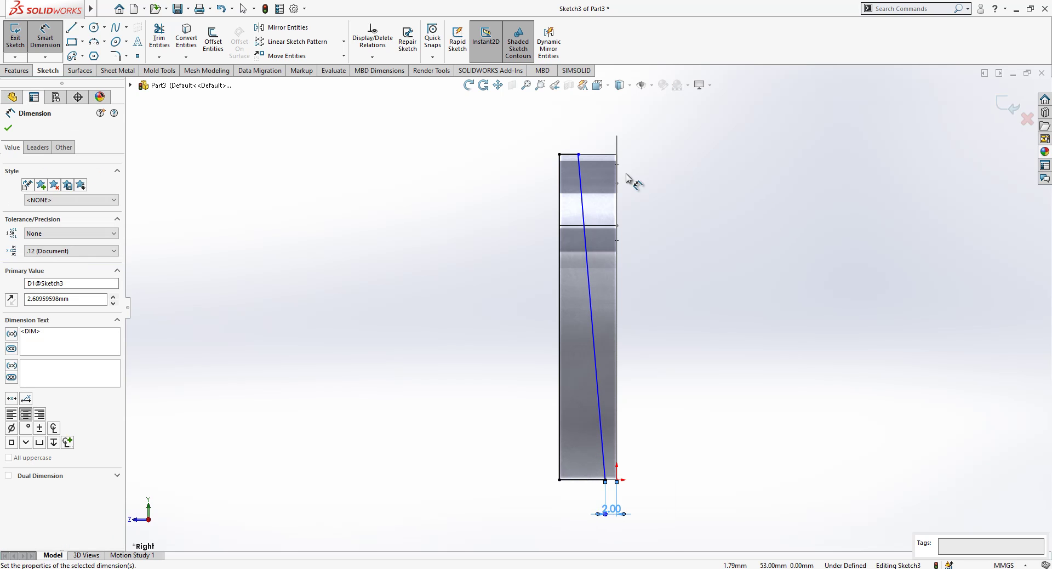
left_click(617, 146)
left_click(579, 155)
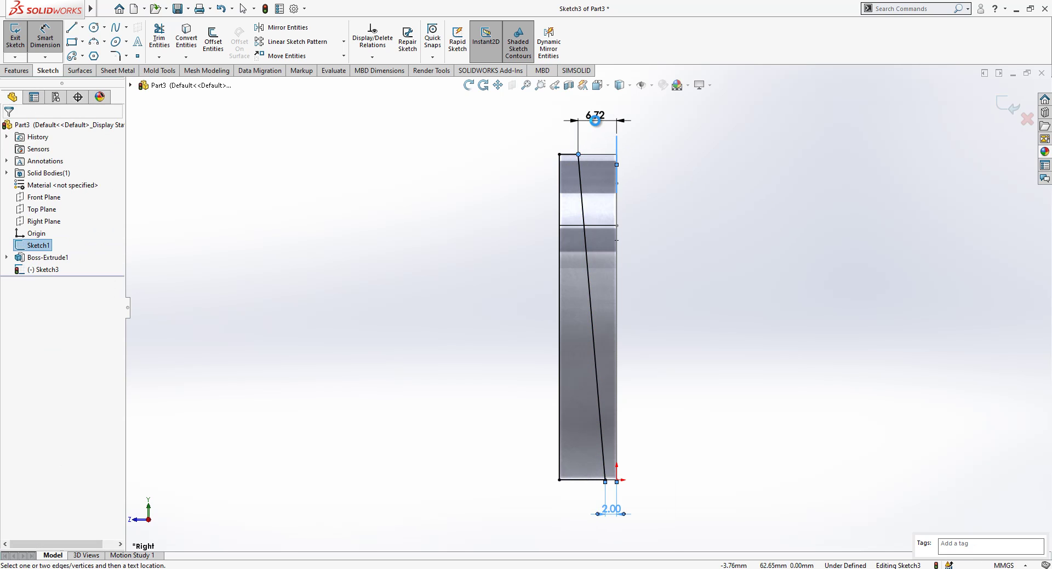
left_click(587, 123)
type("7")
key("Return")
key("Escape")
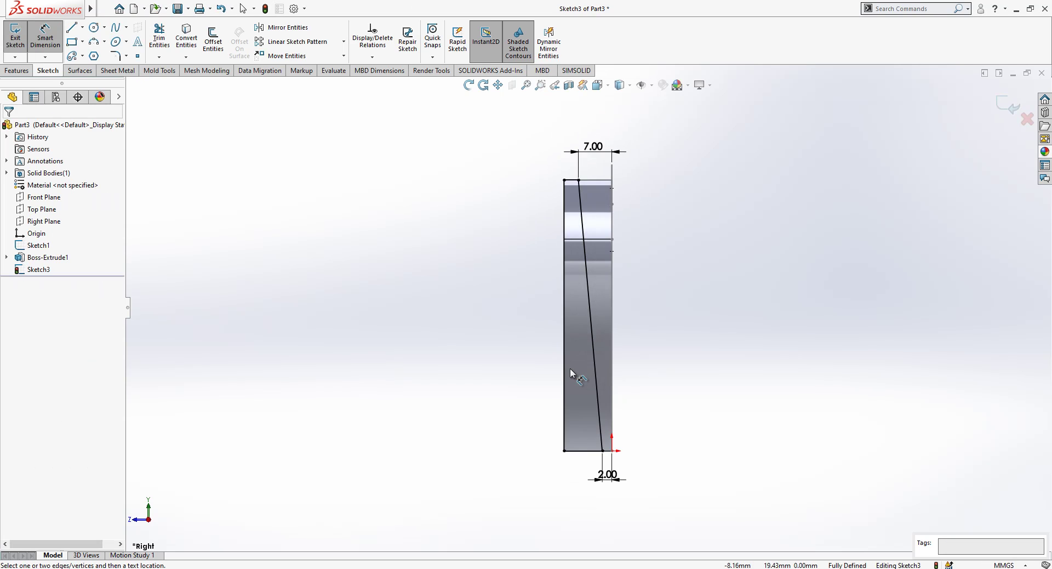
Step: Finish the sketch and extrude-cut its profile with Through All - Both to slope the front of the heart
middle_click_drag(570, 371, 580, 328)
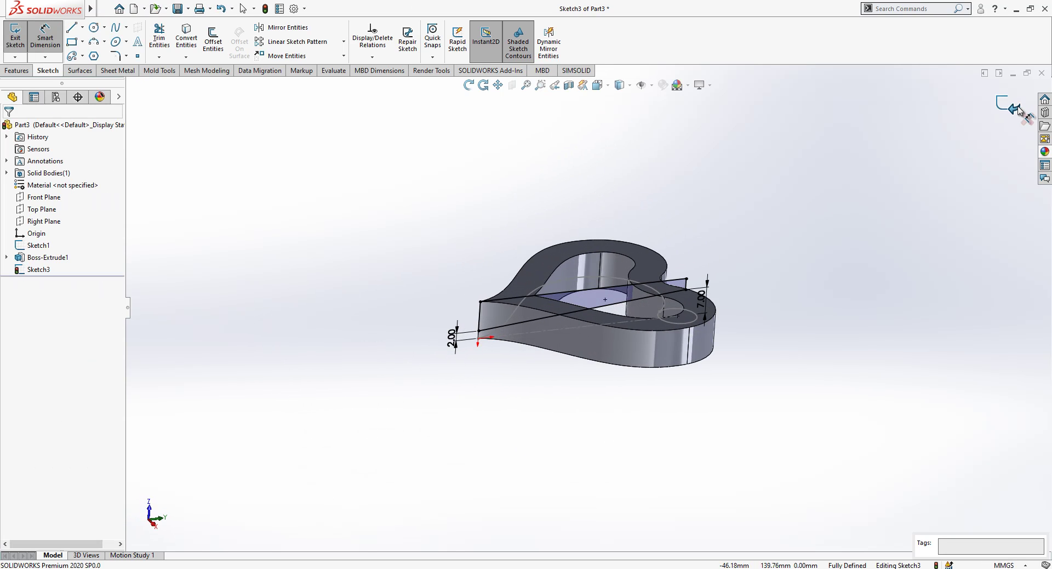
left_click(1018, 109)
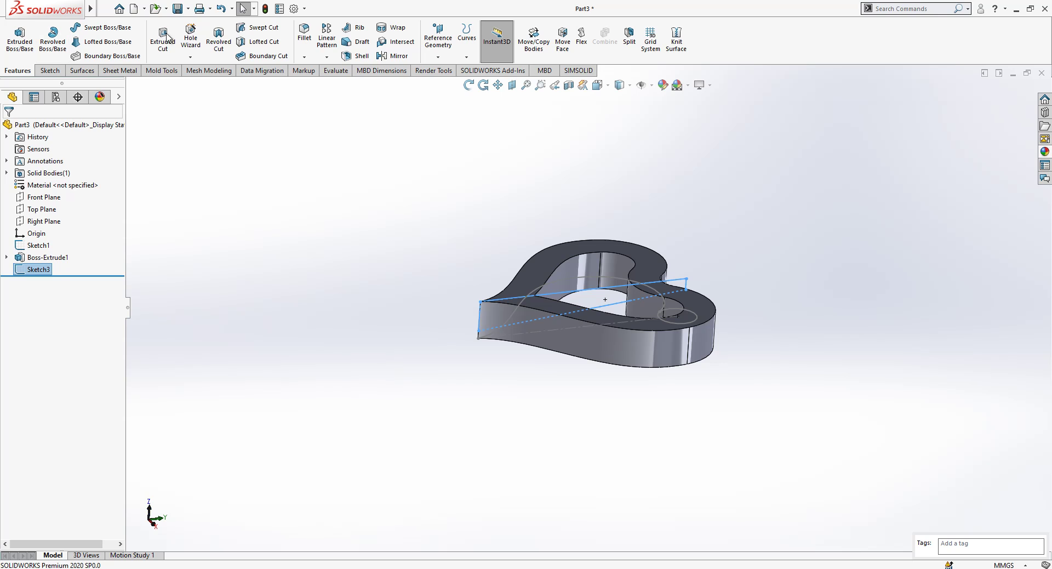
left_click(164, 38)
left_click(69, 194)
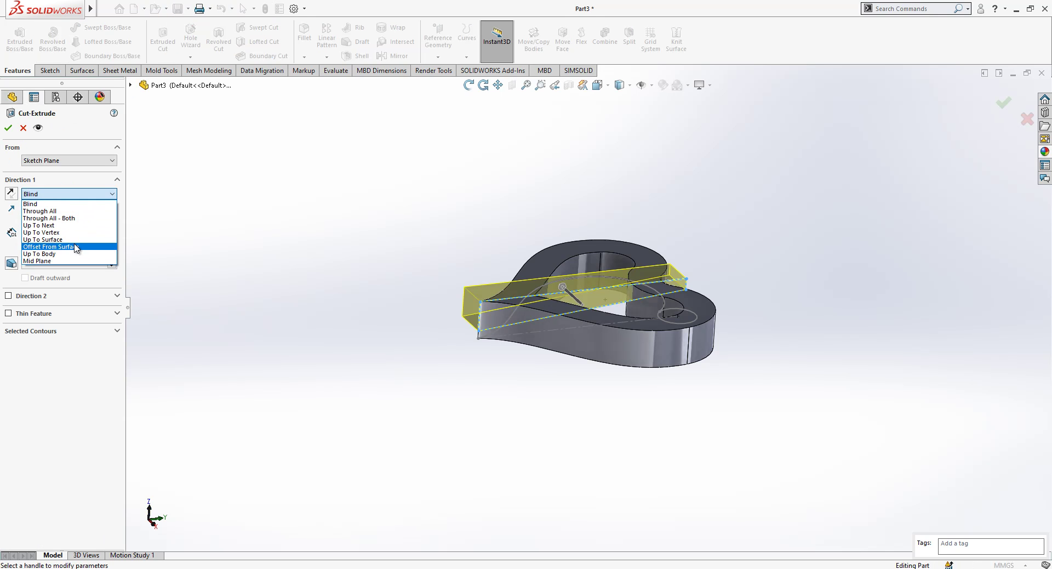
left_click(48, 218)
key("Return")
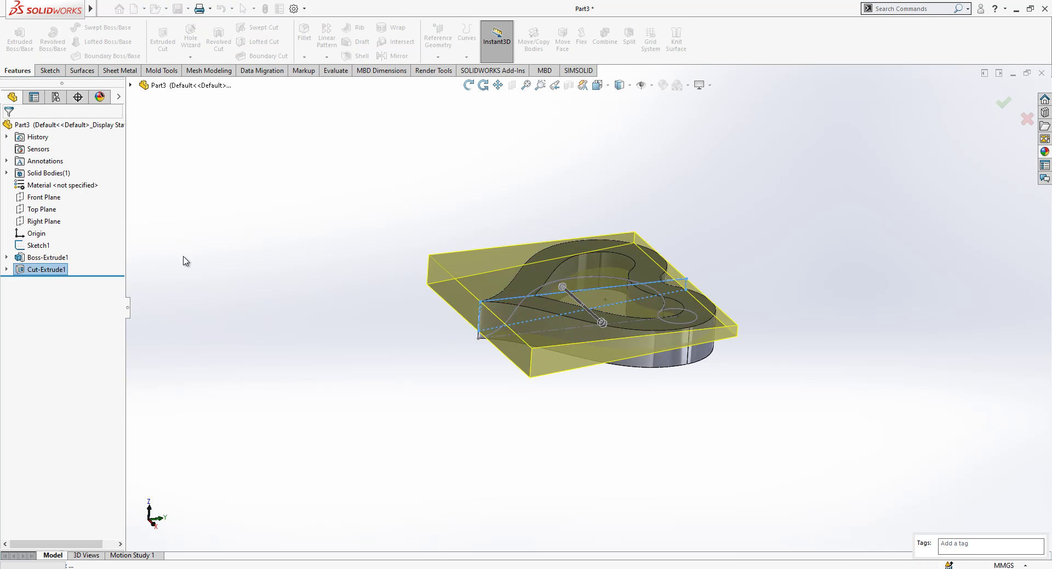
Step: Hide the original heart sketch that overlays the body
middle_click_drag(631, 305, 655, 397)
scroll(697, 283, "down", 2)
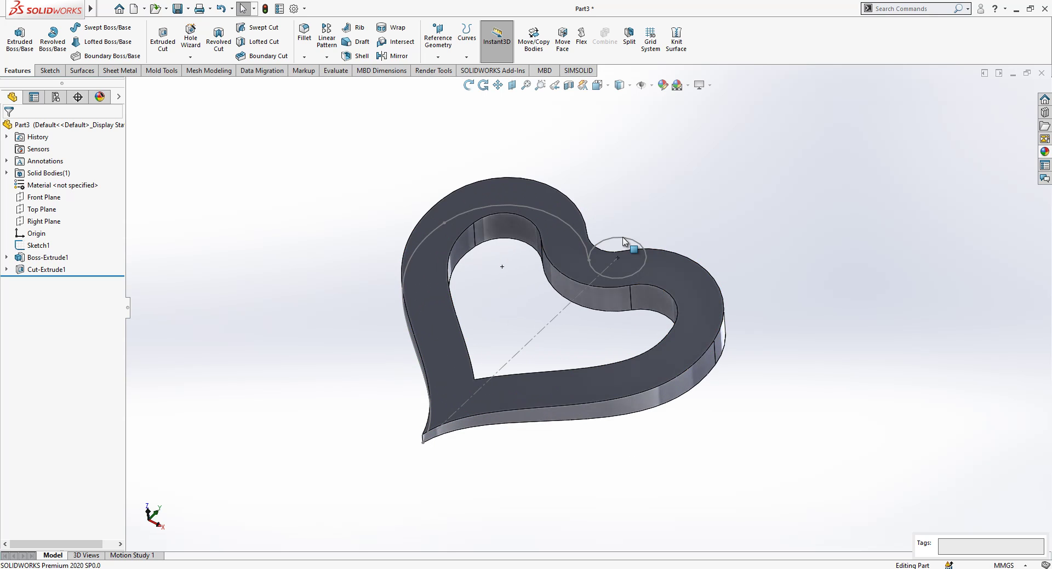
left_click(623, 237)
left_click(671, 207)
Step: Start a sketch on the sloped front face and offset its outer heart outline inward by 4 mm
scroll(629, 230, "up", 3)
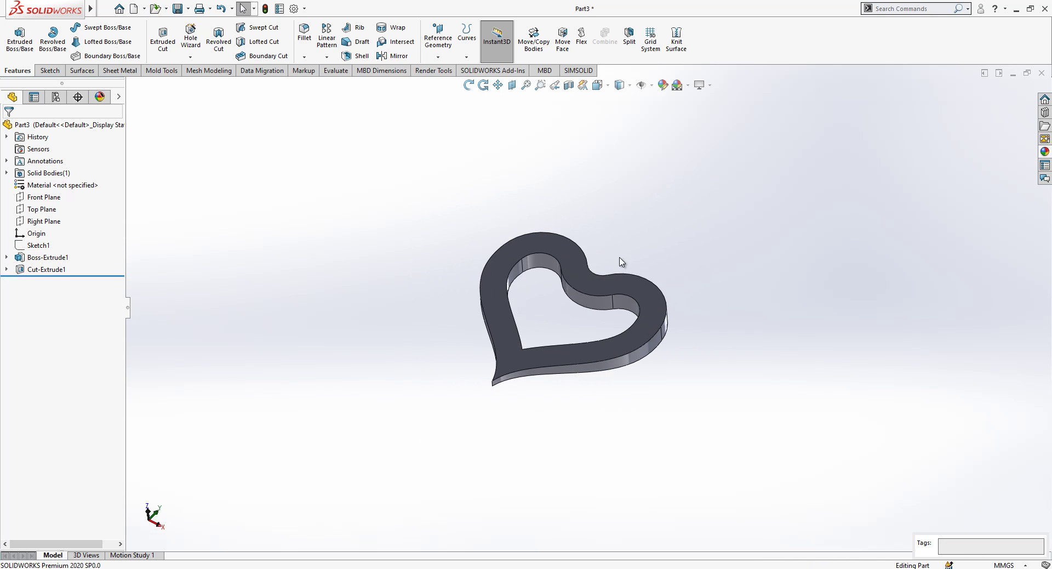
left_click(544, 244)
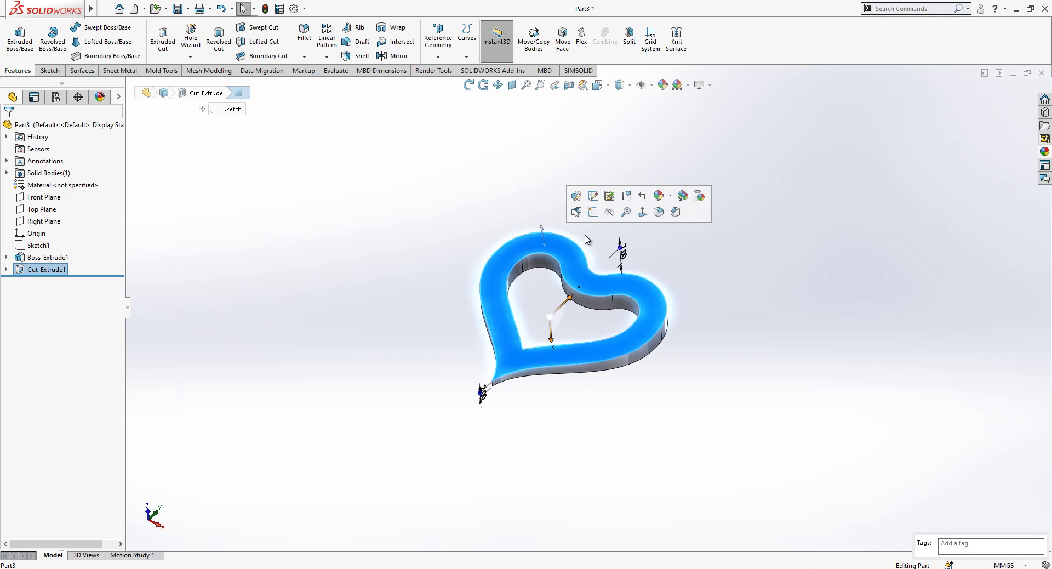
left_click(642, 212)
left_click(574, 186)
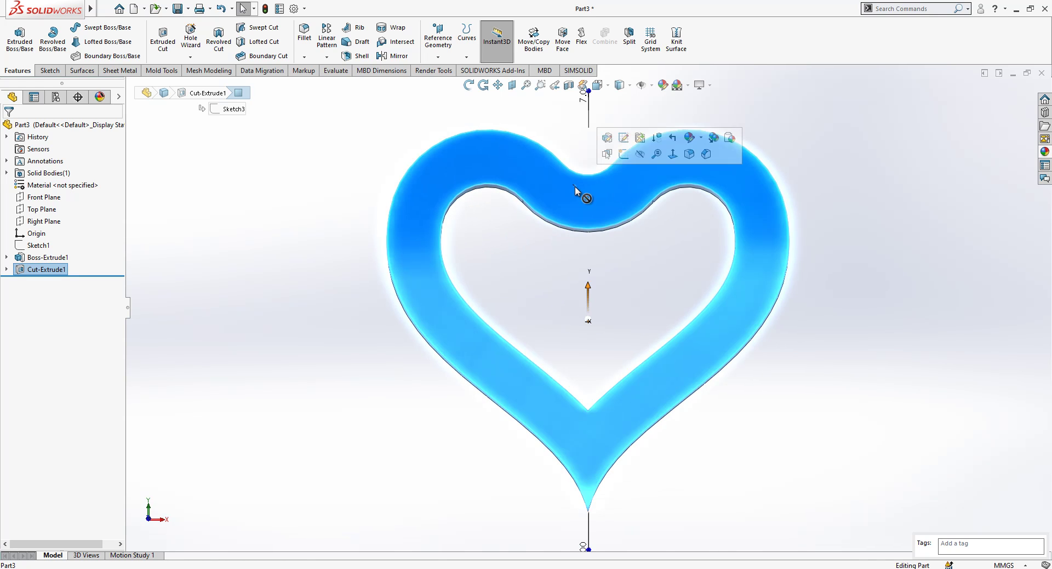
left_click(623, 154)
left_click(213, 43)
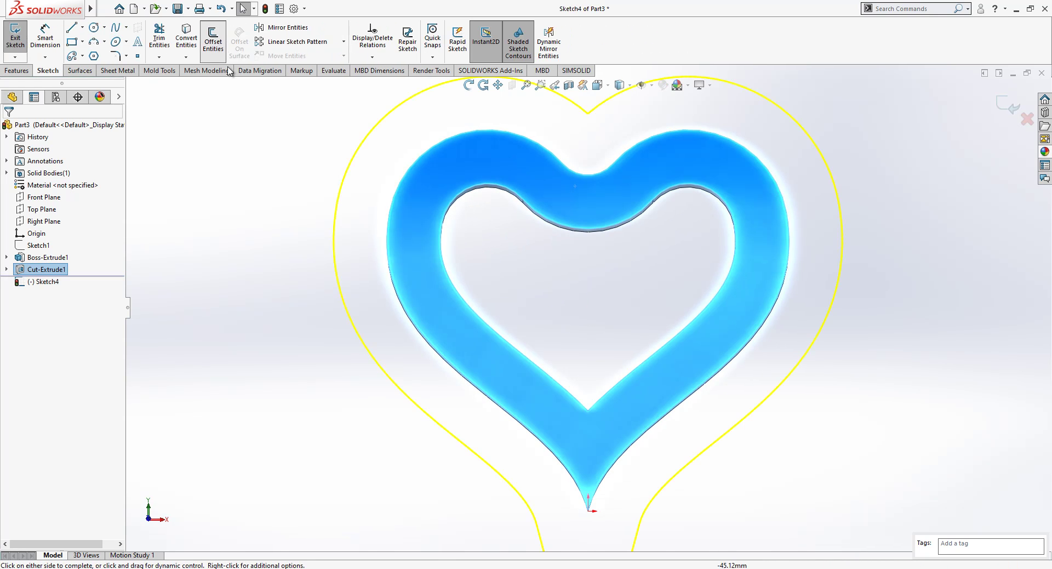
left_click(44, 186)
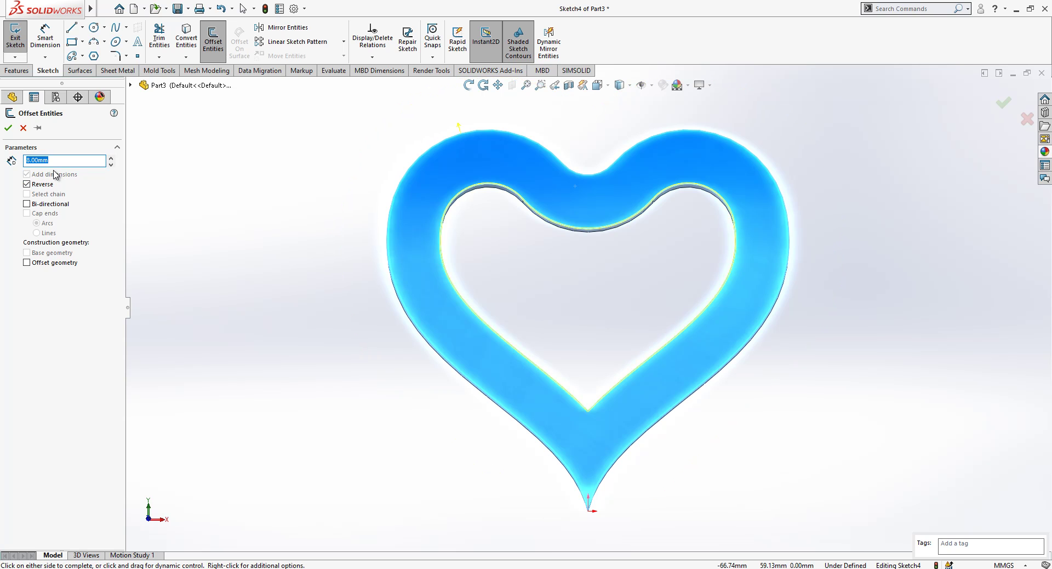
type("4")
key("Return")
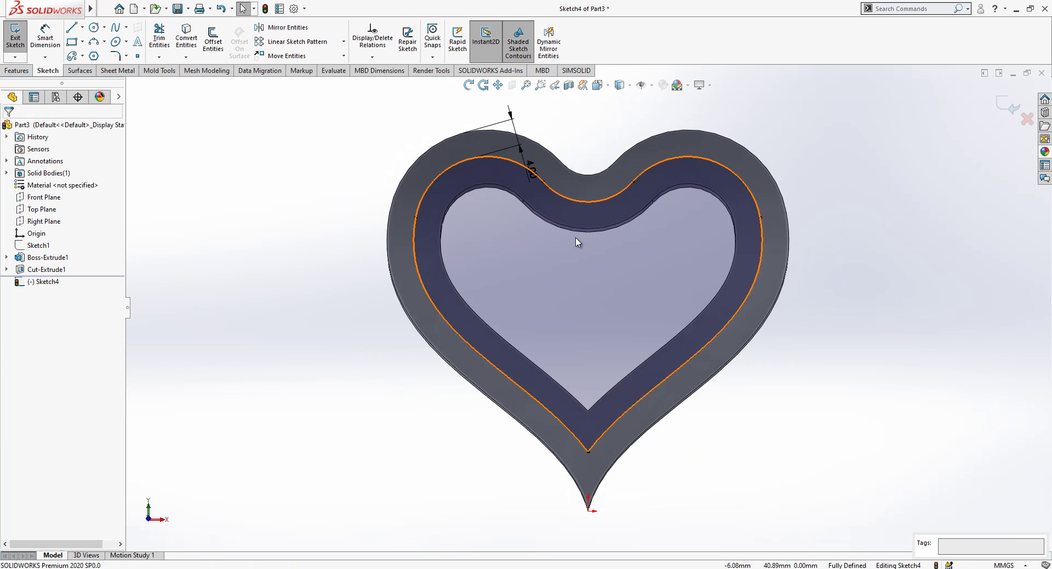
Step: Finish the sketch and split the sloped front face with the offset heart outline using Split Line
left_click(1008, 106)
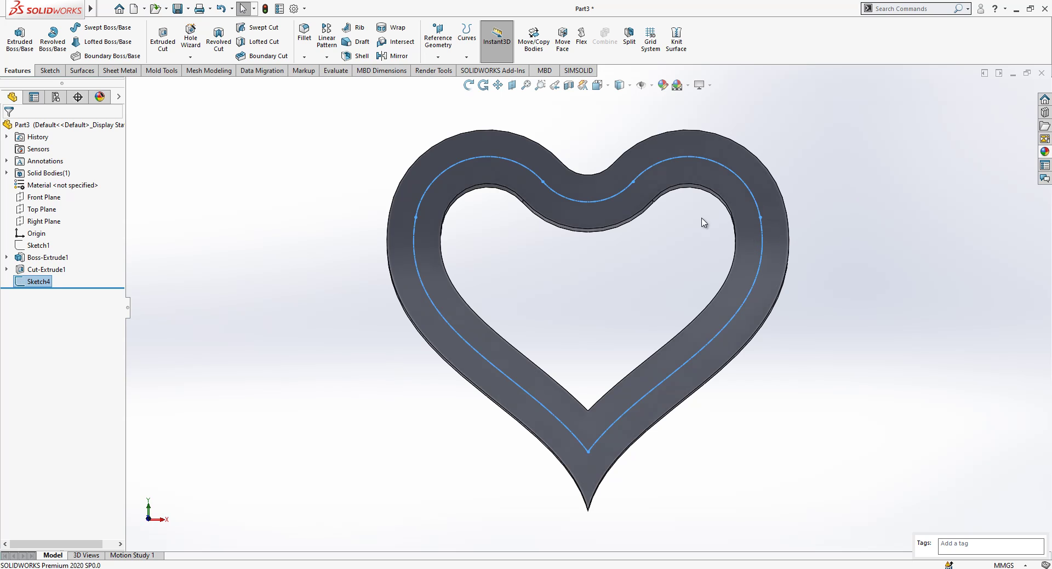
left_click(466, 38)
left_click(484, 70)
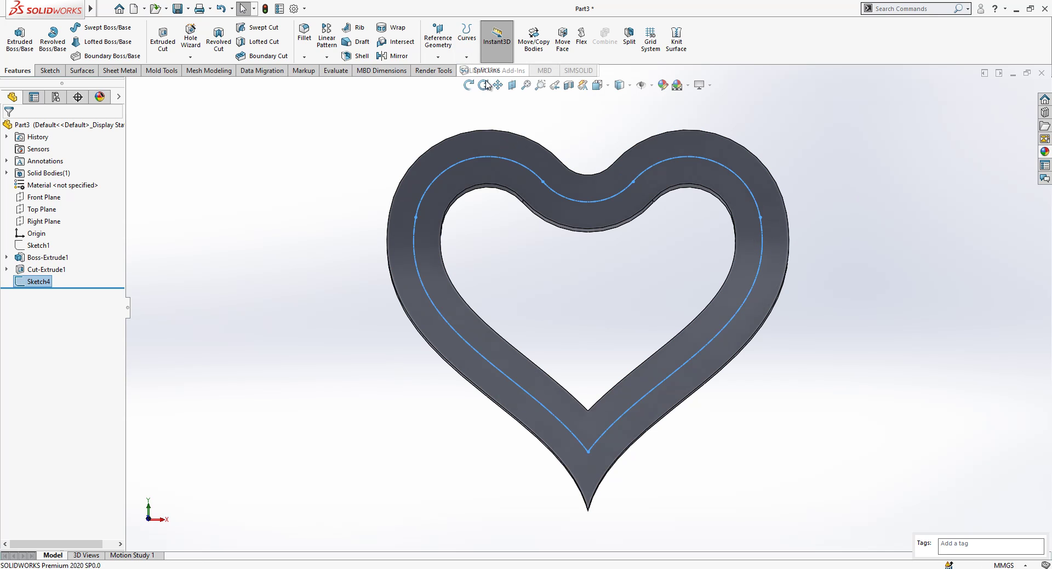
left_click(523, 149)
key("Return")
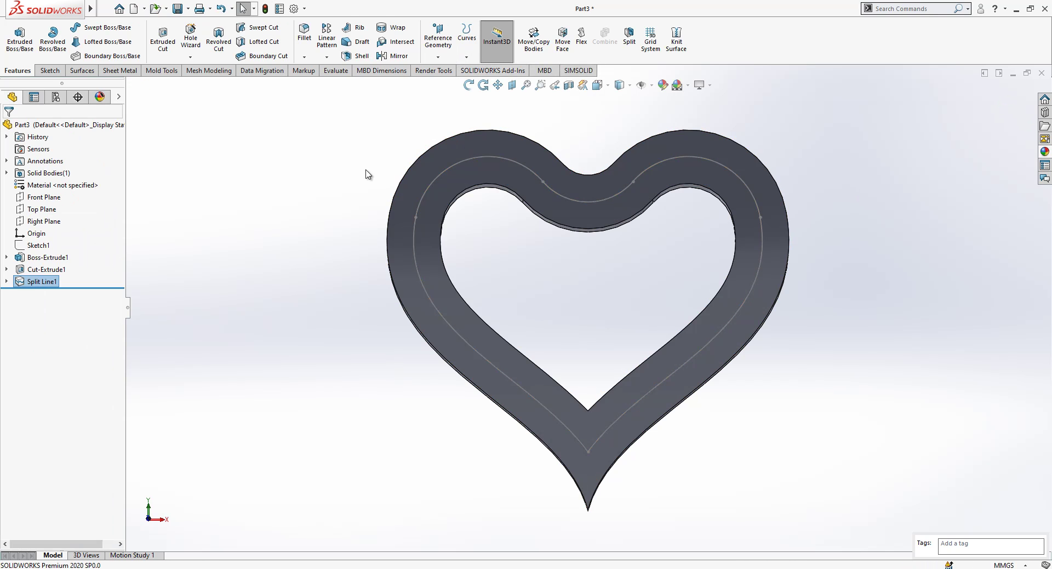
left_click(366, 170)
Step: Cut the body with the Right Plane using Cut With Surface, keeping only the left half of the heart
scroll(592, 256, "up", 2)
middle_click_drag(592, 256, 578, 183)
scroll(578, 183, "up", 1)
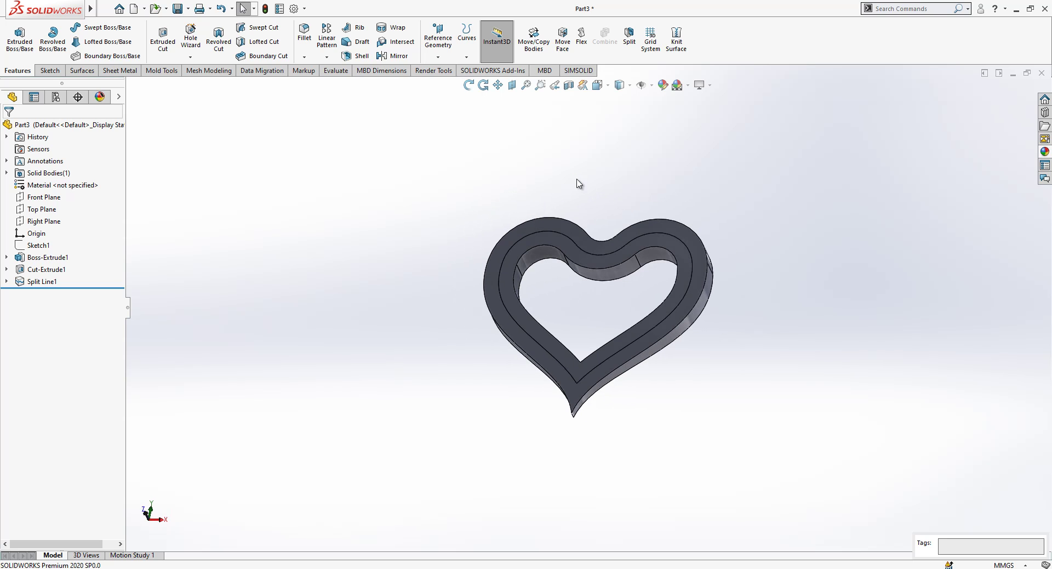
left_click(51, 223)
middle_click_drag(613, 373, 672, 298)
scroll(672, 298, "down", 1)
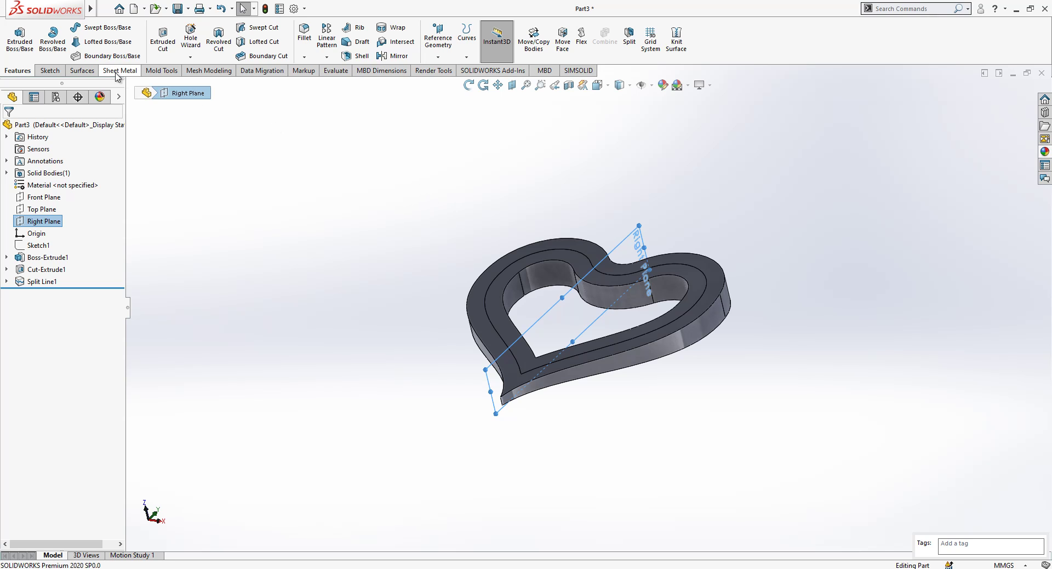
left_click(83, 71)
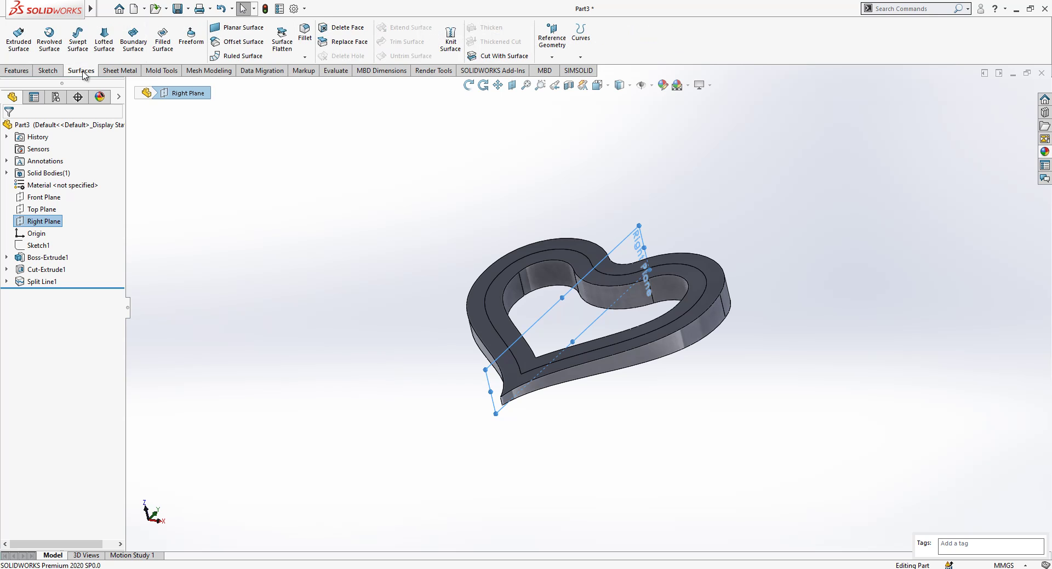
left_click(500, 55)
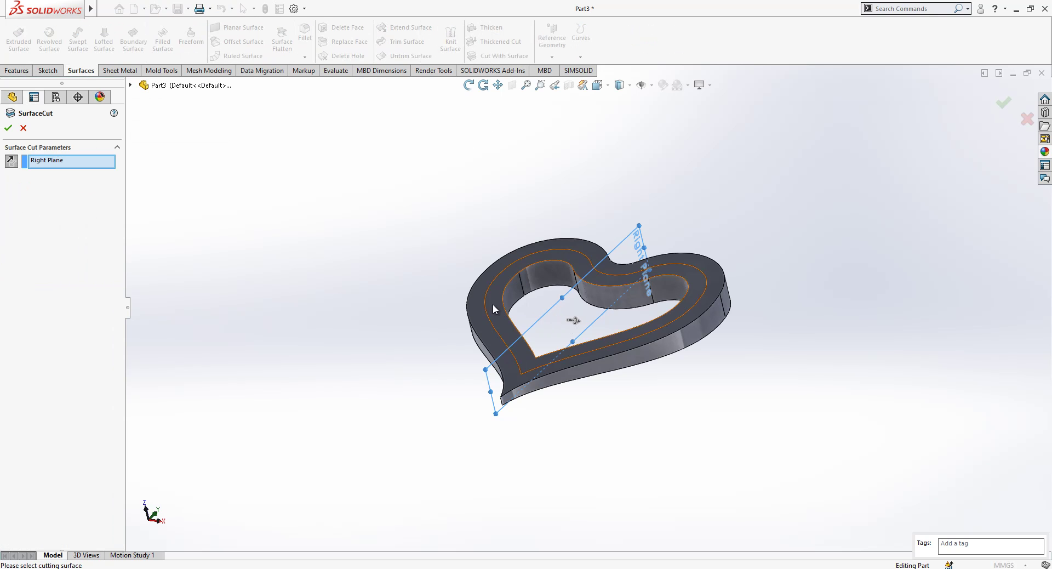
left_click(9, 128)
Step: Start a Lofted Surface and use the outer bottom edge chain of the half heart as the first profile group
middle_click_drag(581, 229, 657, 340)
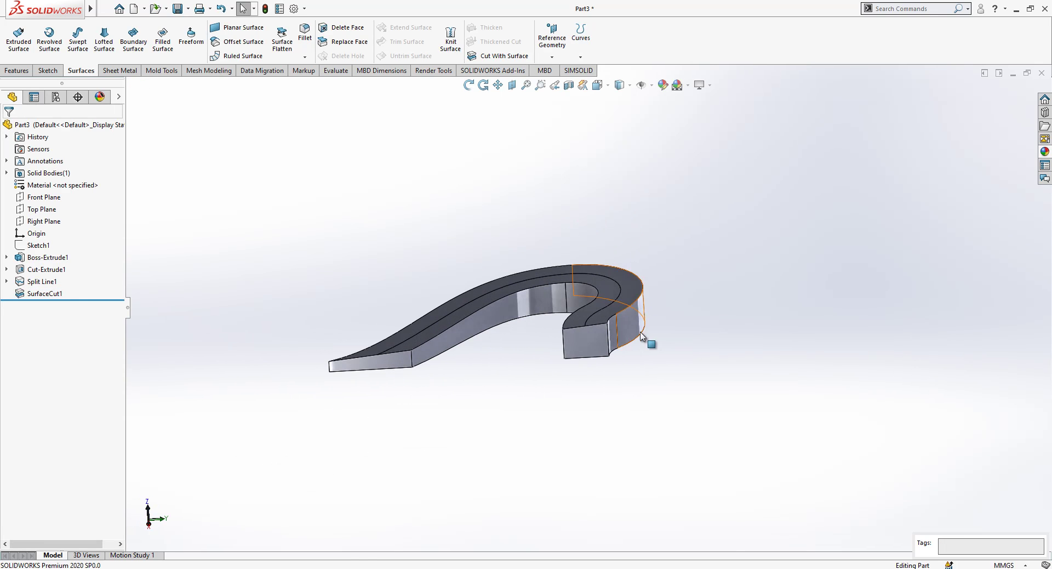
scroll(648, 335, "down", 1)
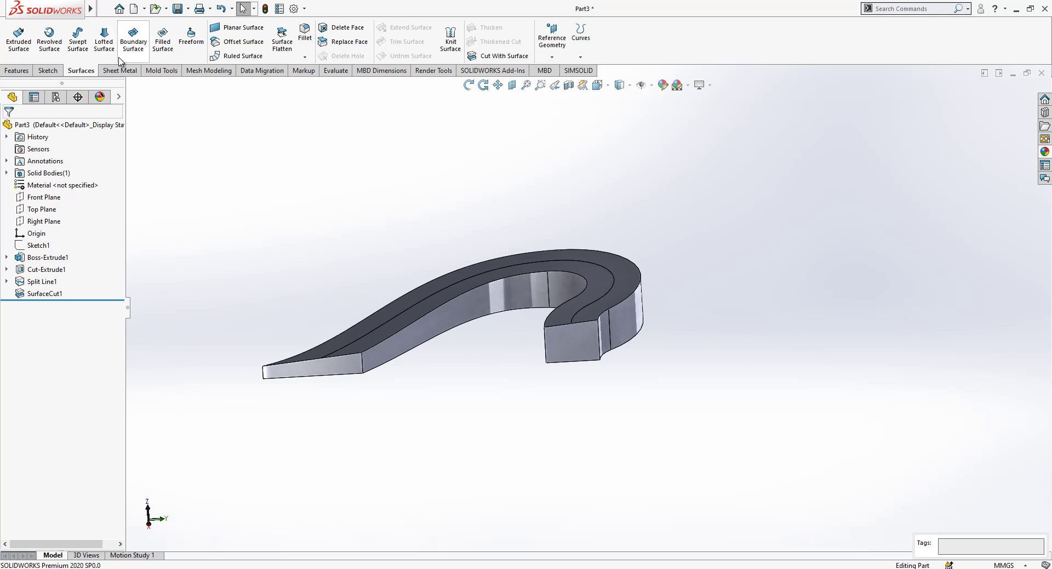
middle_click_drag(446, 273, 320, 225)
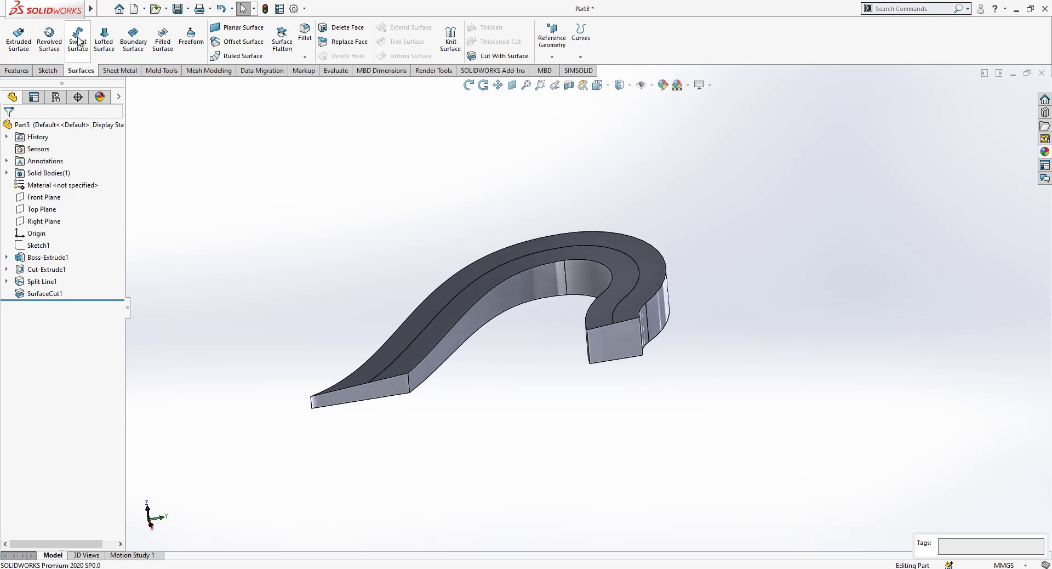
left_click(103, 40)
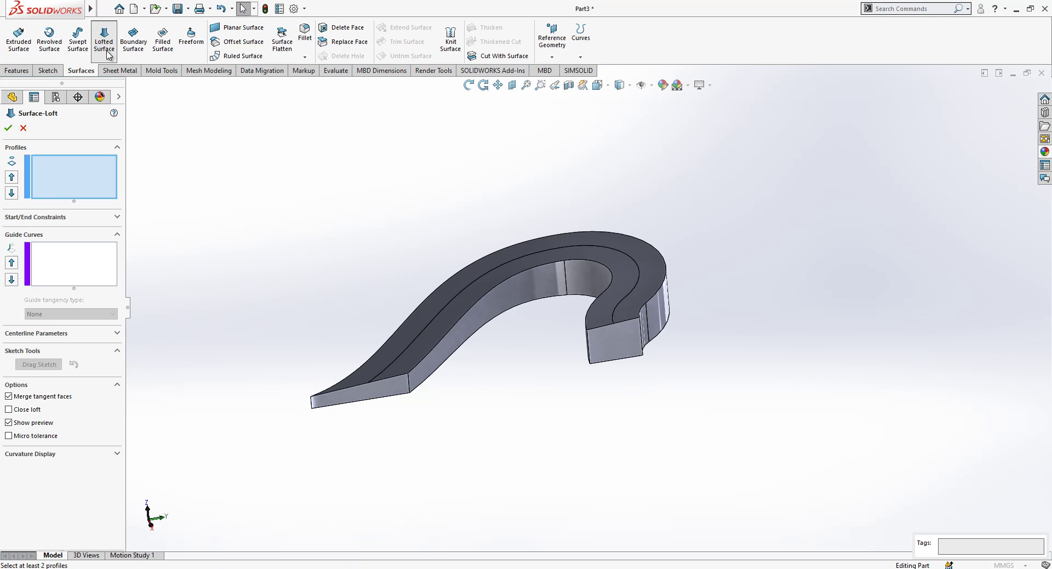
right_click(77, 189)
left_click(115, 183)
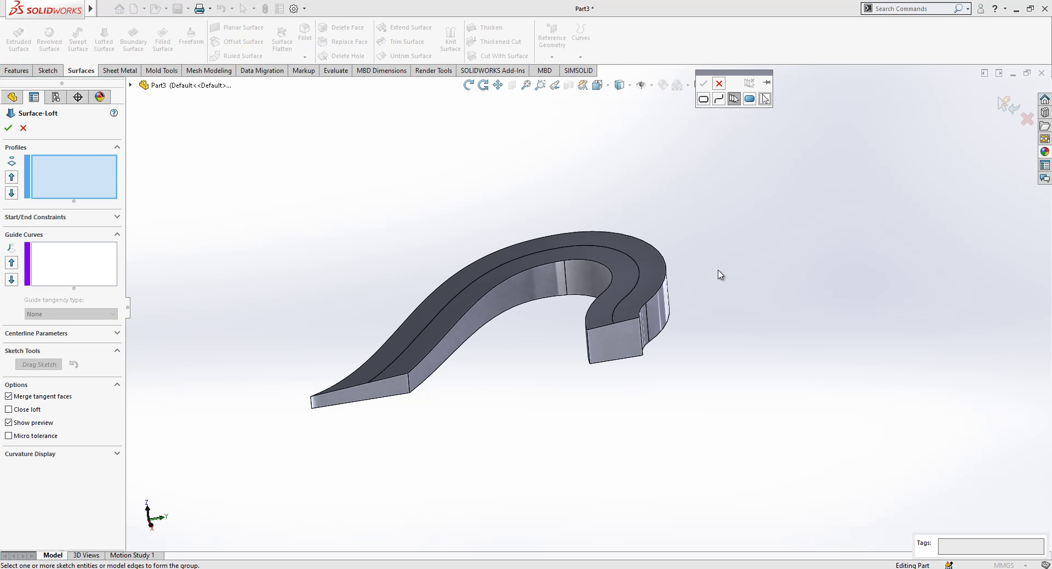
left_click(645, 347)
middle_click_drag(659, 339, 644, 301)
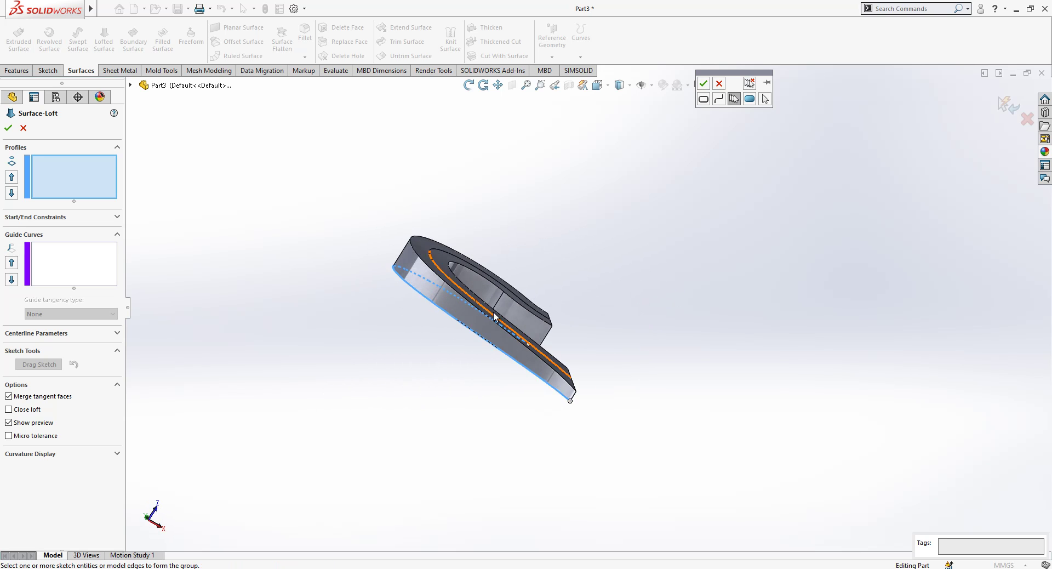
middle_click_drag(494, 316, 647, 329)
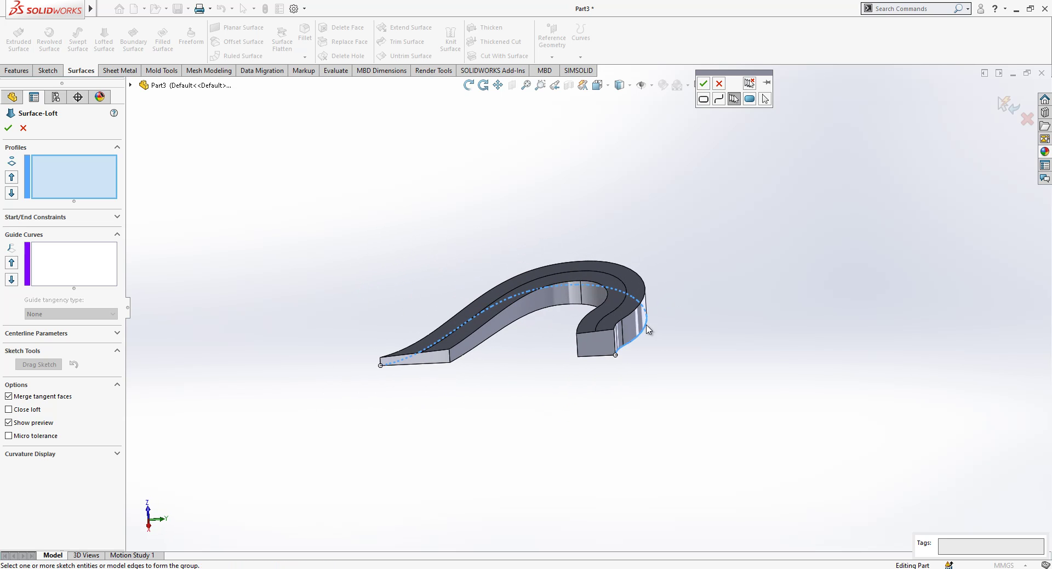
left_click(703, 84)
right_click(54, 181)
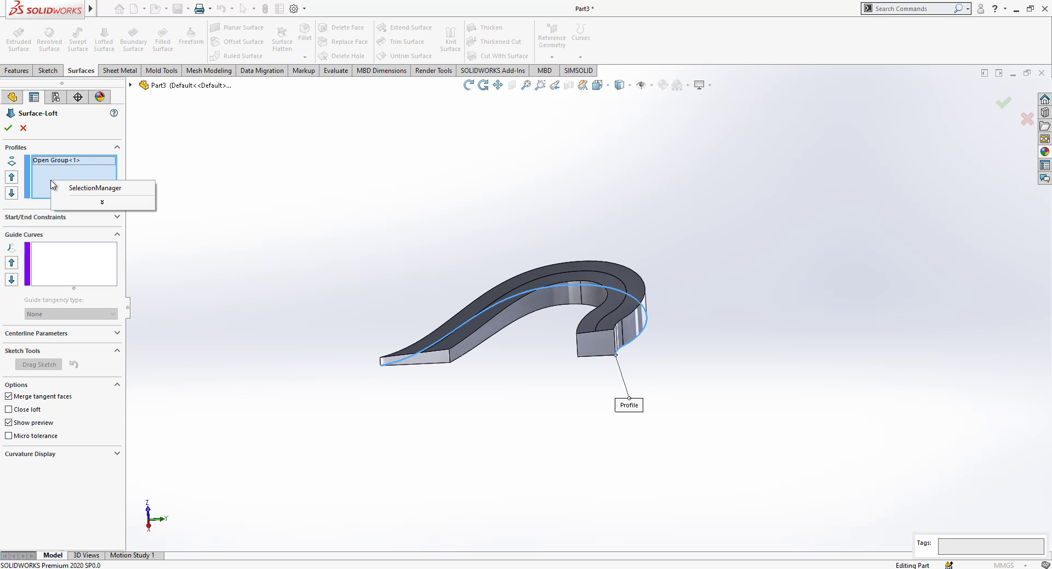
left_click(83, 190)
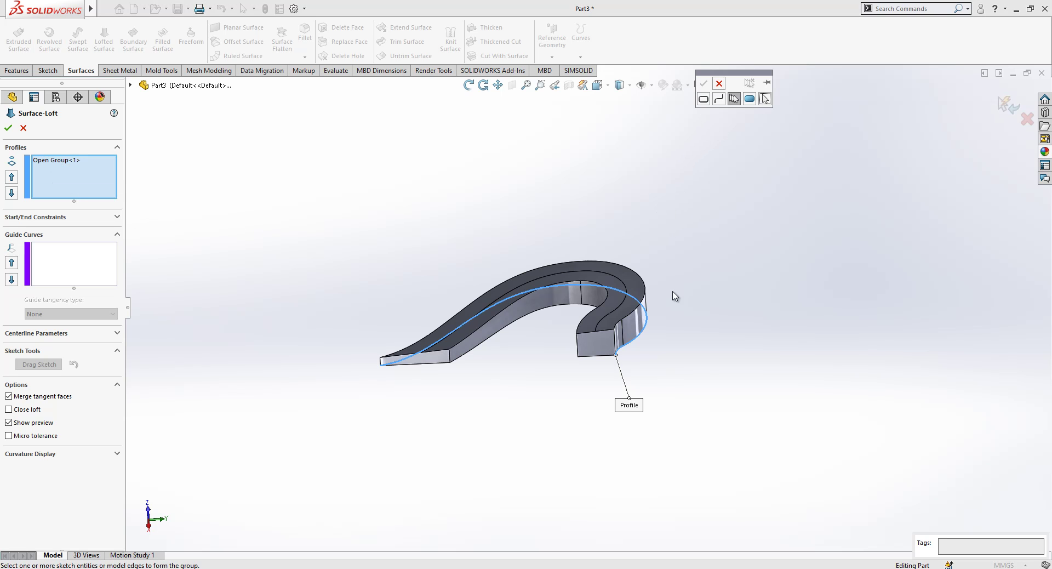
scroll(675, 296, "down", 2)
left_click(606, 328)
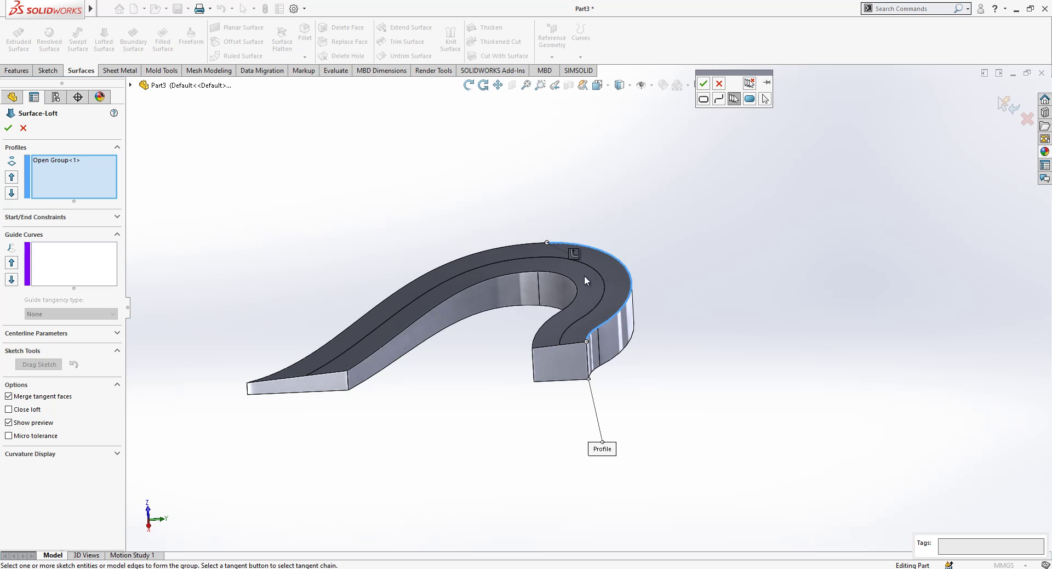
left_click(540, 244)
left_click(703, 84)
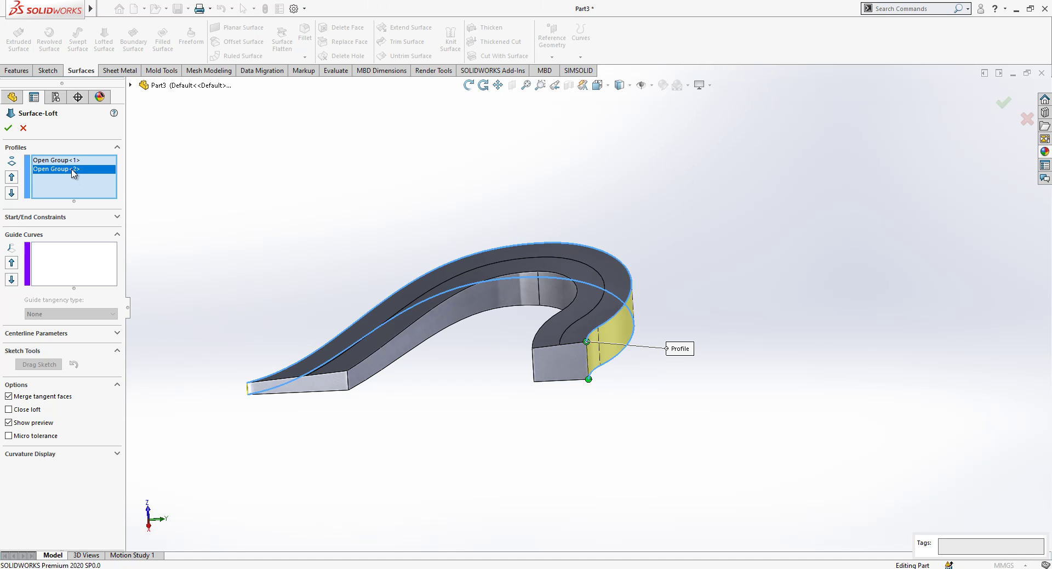
right_click(73, 173)
left_click(94, 175)
Step: Add the split-line edge chain on the sloped front face as the second profile and create the lofted surface
right_click(75, 174)
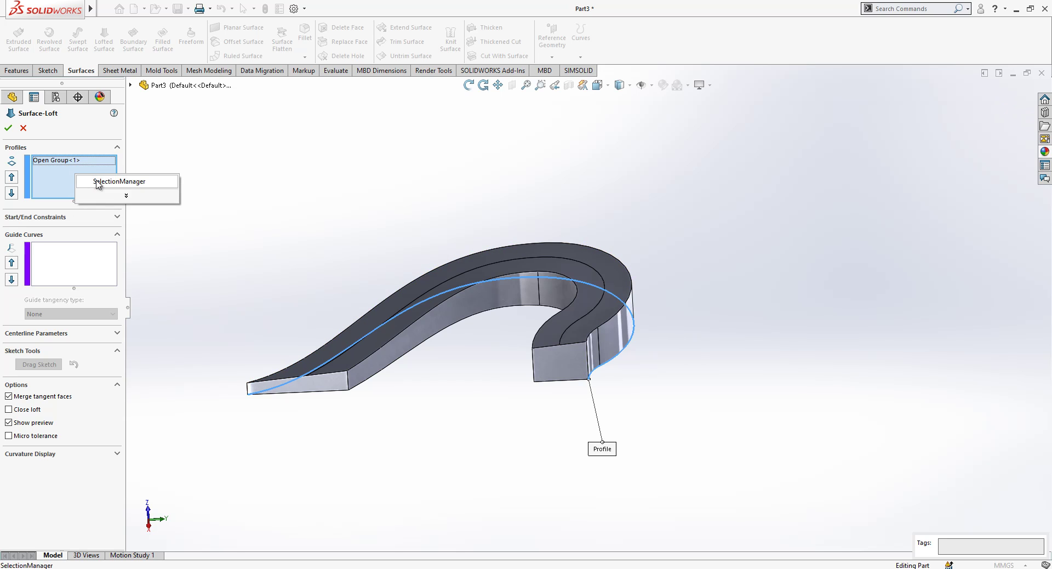
left_click(99, 182)
left_click(567, 335)
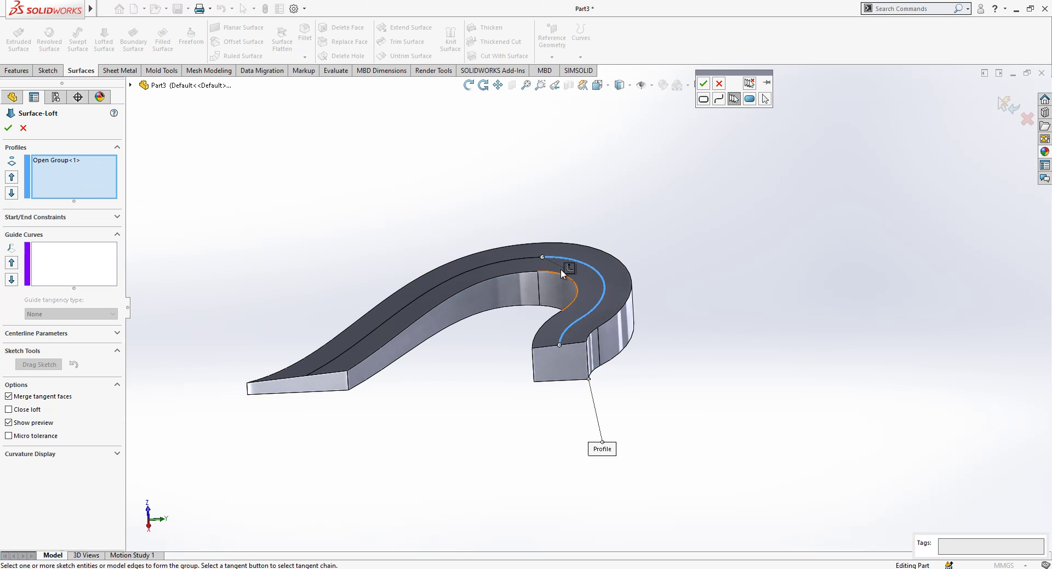
left_click(532, 256)
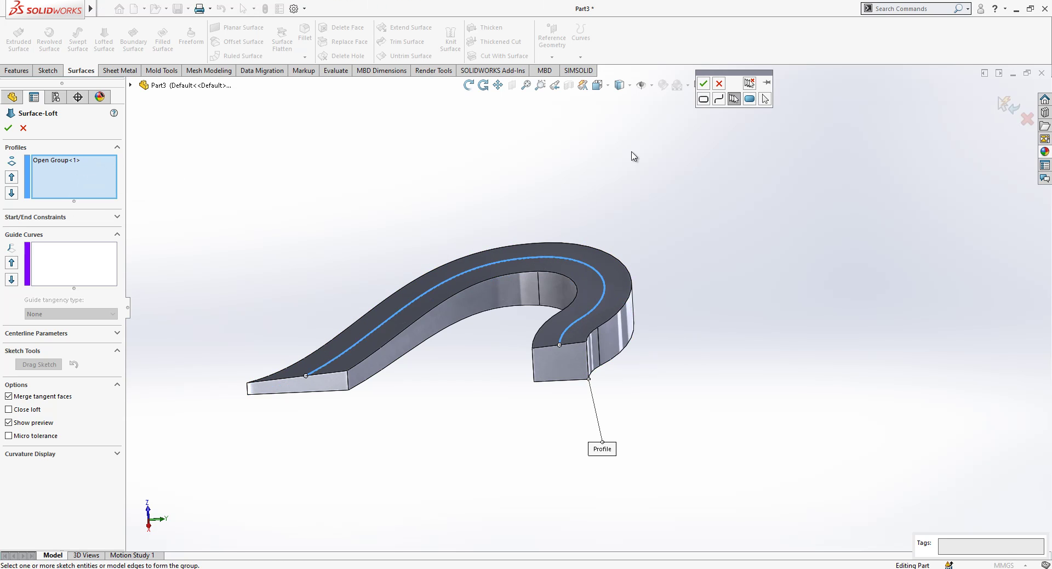
left_click(704, 84)
middle_click_drag(520, 312, 599, 321)
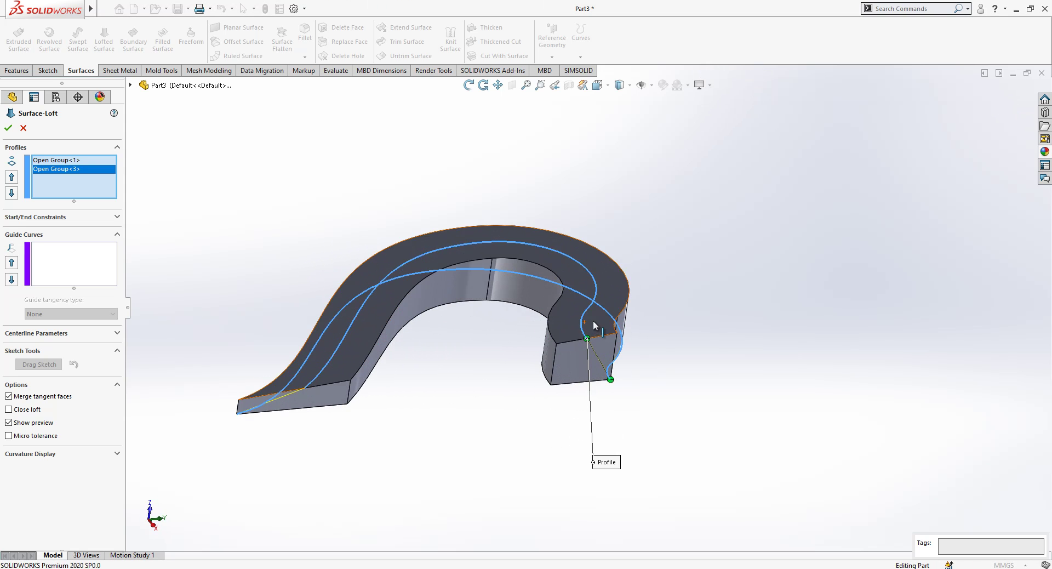
left_click(7, 128)
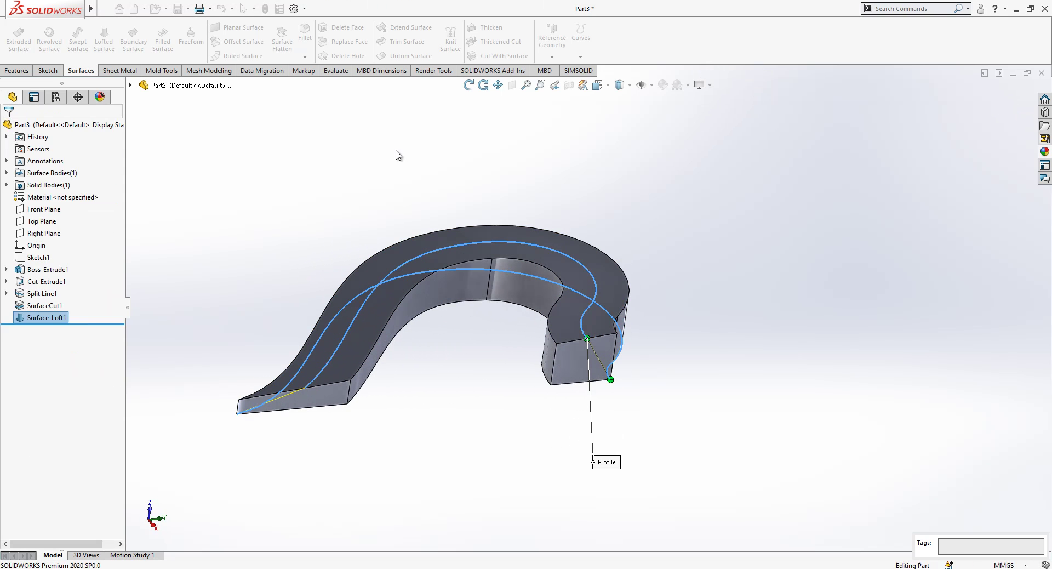
Step: Cut away the outer upper part of the half heart with the lofted surface, and hide that surface body
left_click(40, 317)
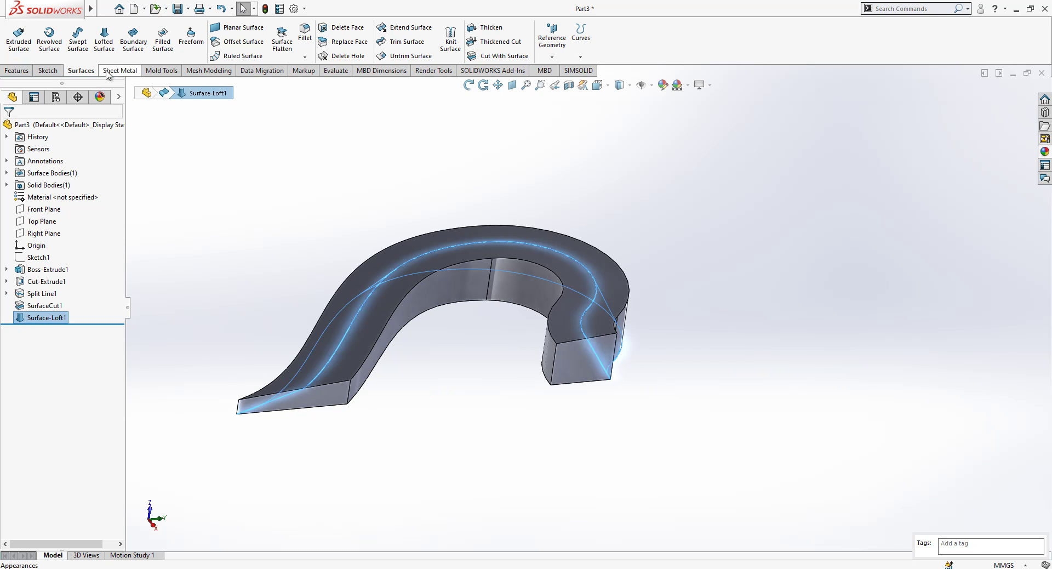
left_click(496, 55)
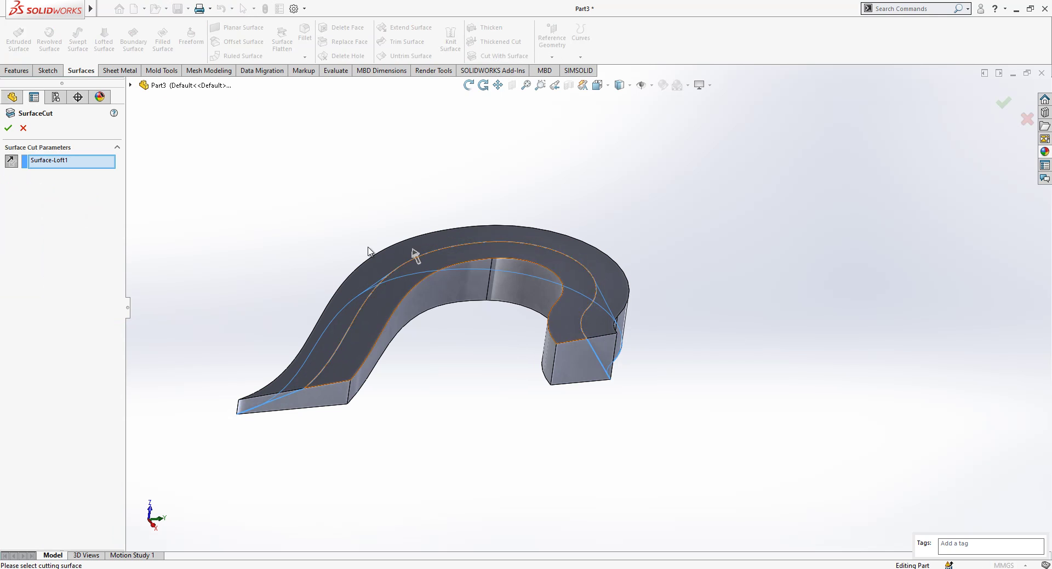
middle_click_drag(679, 321, 608, 328)
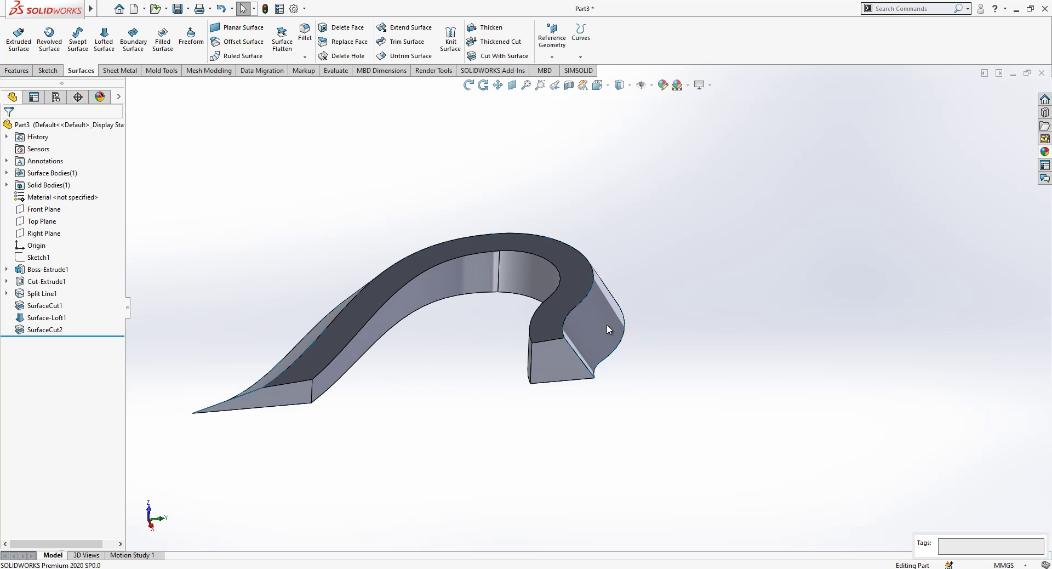
left_click(55, 173)
left_click(66, 159)
Step: Start another Lofted Surface and use the inner bottom edge chain of the half heart as the first profile group
middle_click_drag(286, 183, 521, 317)
left_click(104, 39)
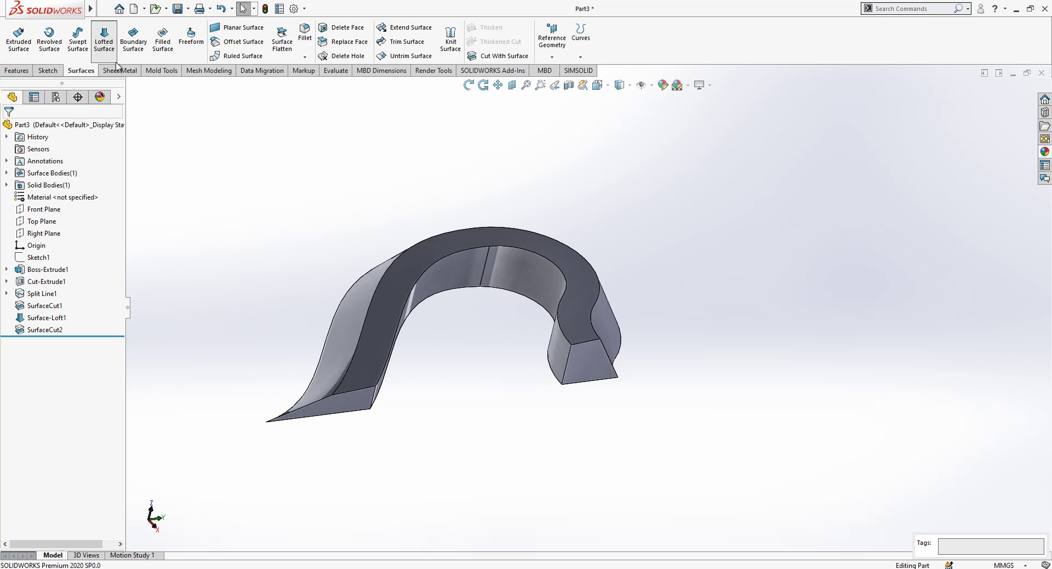
left_click(98, 175)
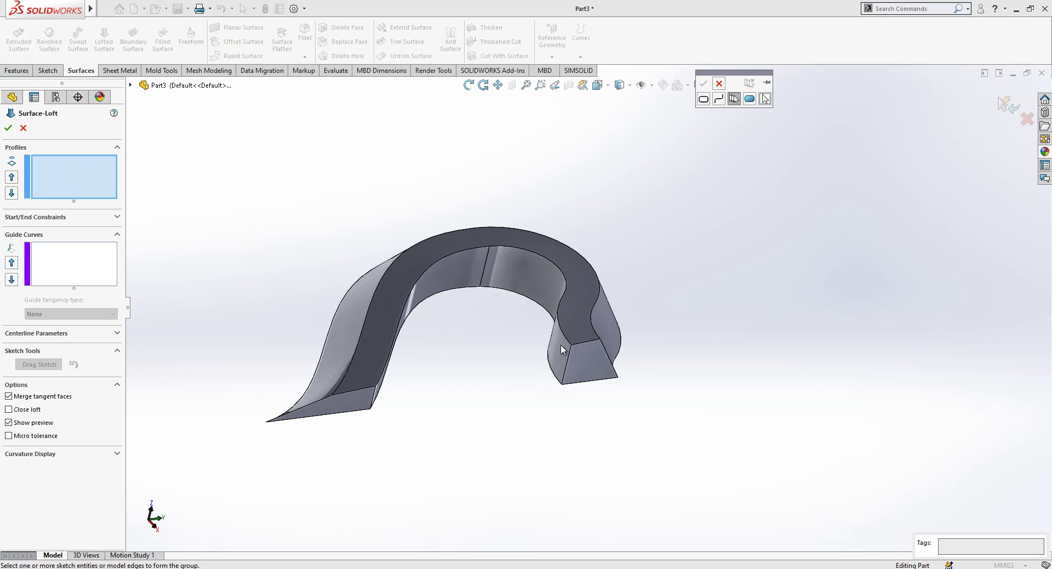
left_click(552, 374)
mouse_move(535, 325)
middle_mouse_down()
mouse_move(548, 337)
mouse_move(530, 323)
middle_mouse_up()
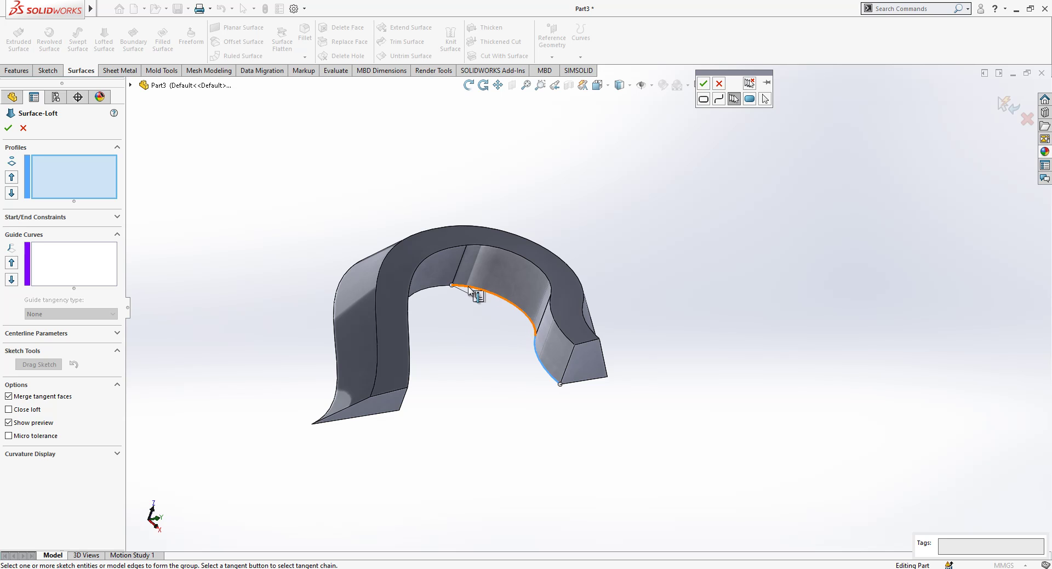
left_click(448, 289)
middle_click_drag(453, 314, 415, 302)
left_click(704, 83)
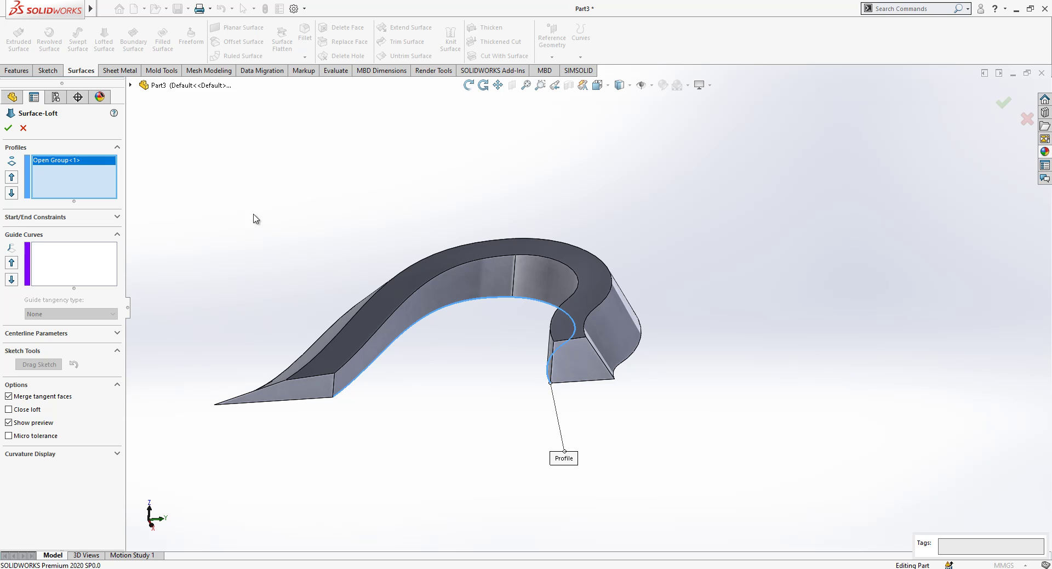
Step: Add the split-line edge chain on the outer border of the front face as the second profile and create the lofted surface
right_click(80, 187)
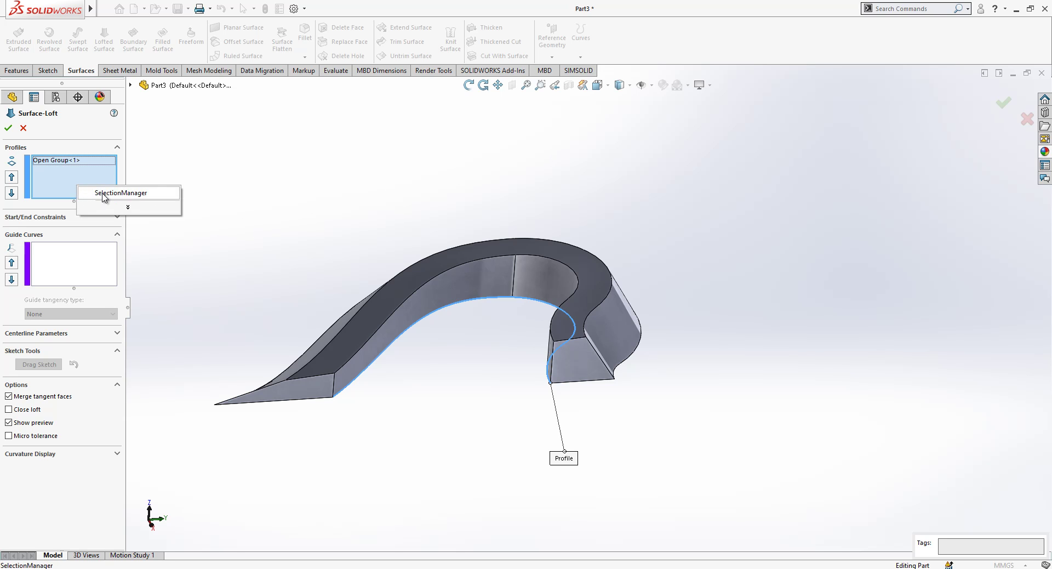
left_click(101, 194)
scroll(564, 347, "down", 1)
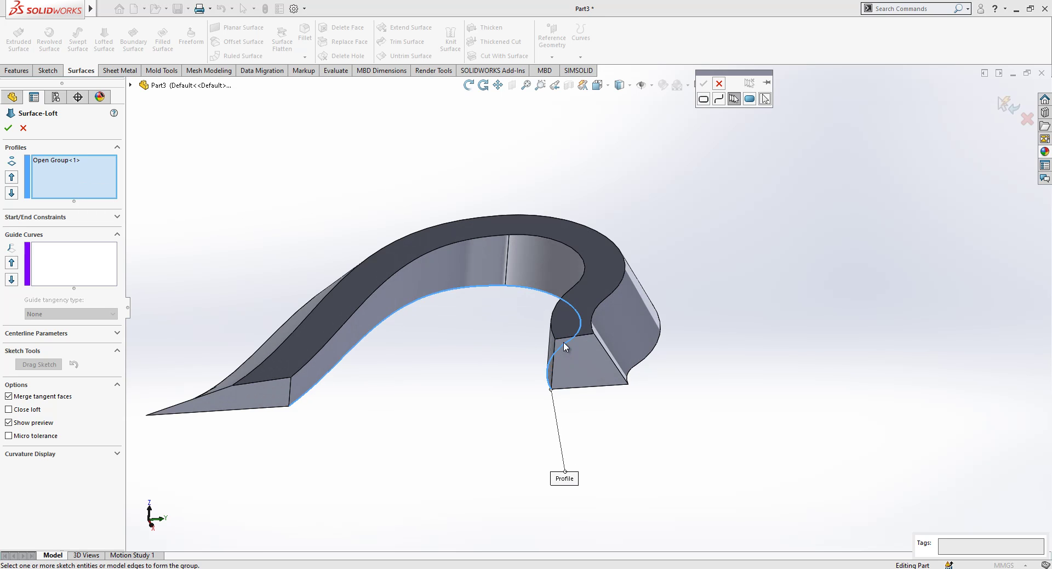
left_click(596, 317)
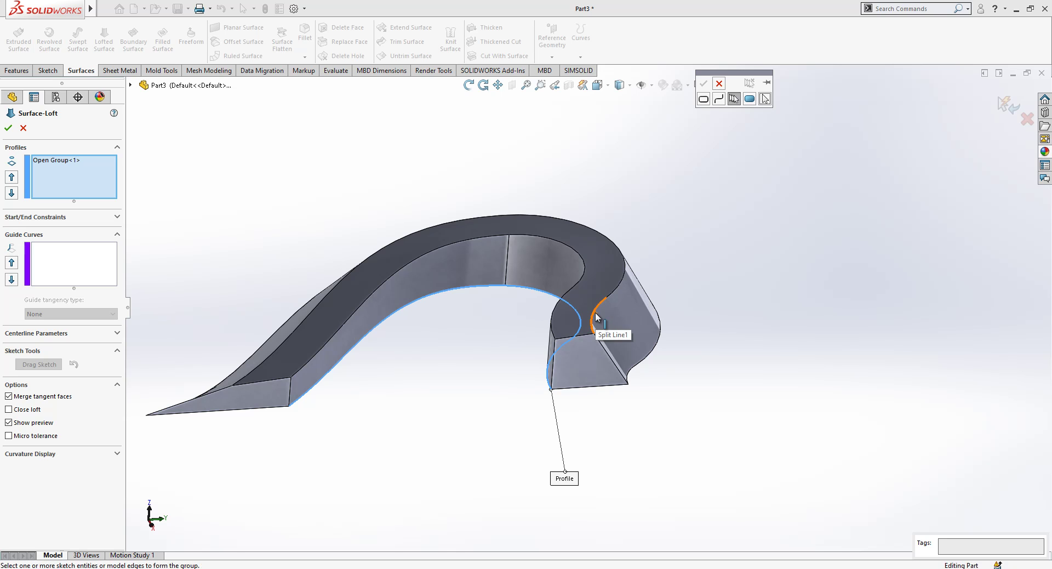
left_click(492, 221)
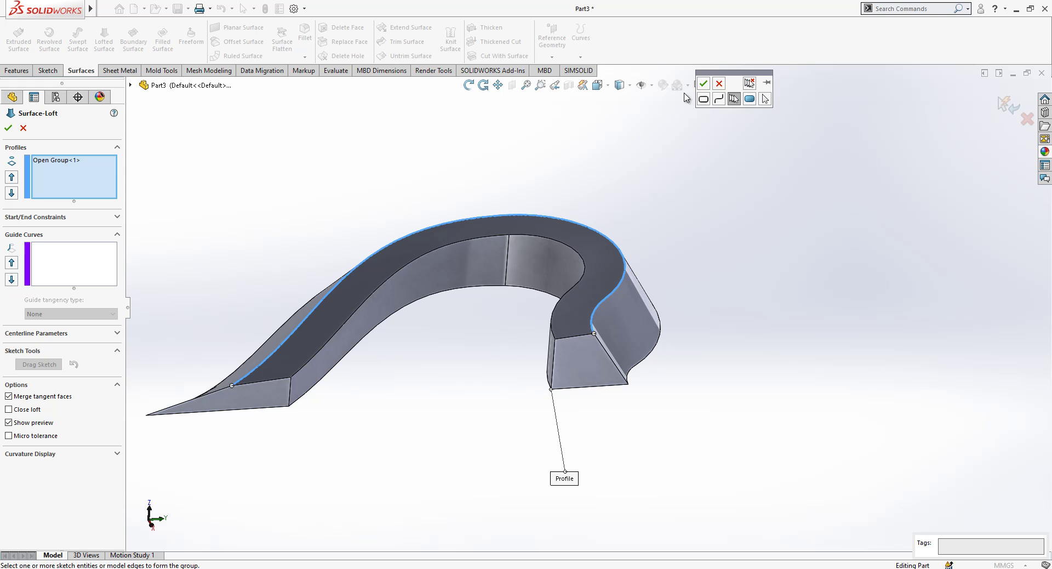
left_click(703, 83)
middle_click_drag(487, 342, 223, 272)
left_click(8, 129)
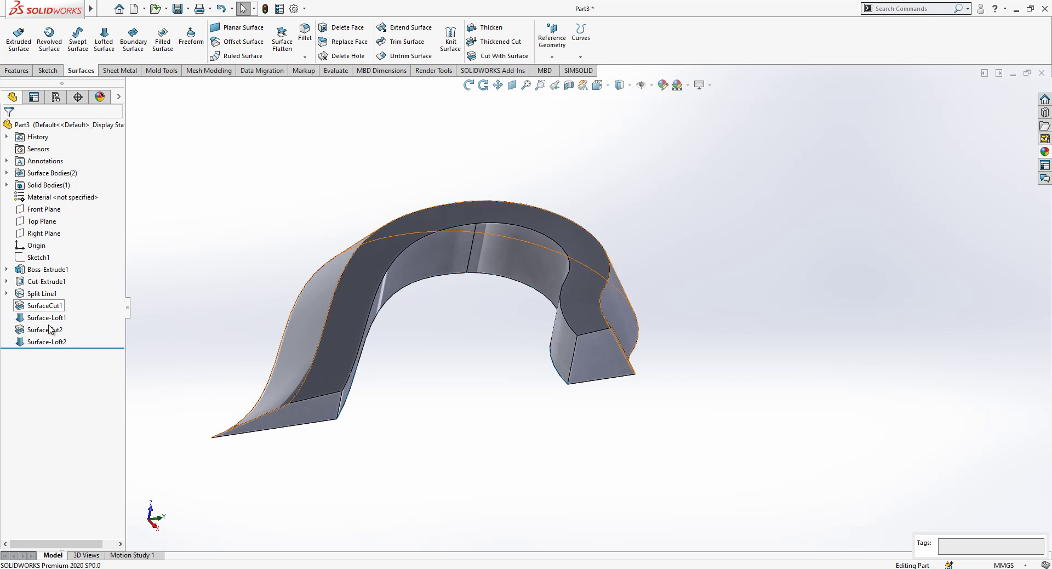
Step: Cut away the inner upper part of the half heart with the second lofted surface, and hide that surface body
left_click(46, 341)
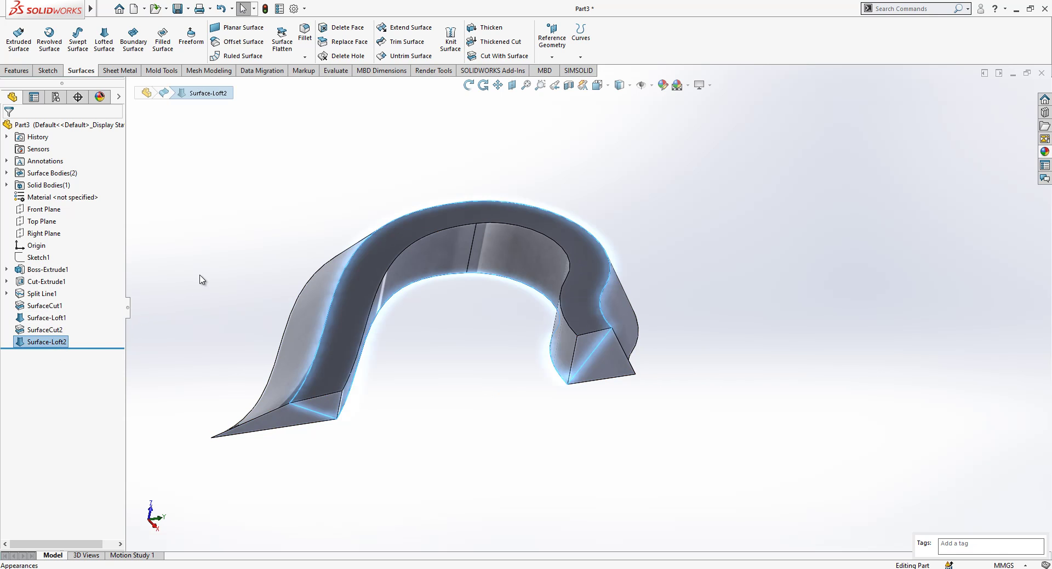
left_click(501, 56)
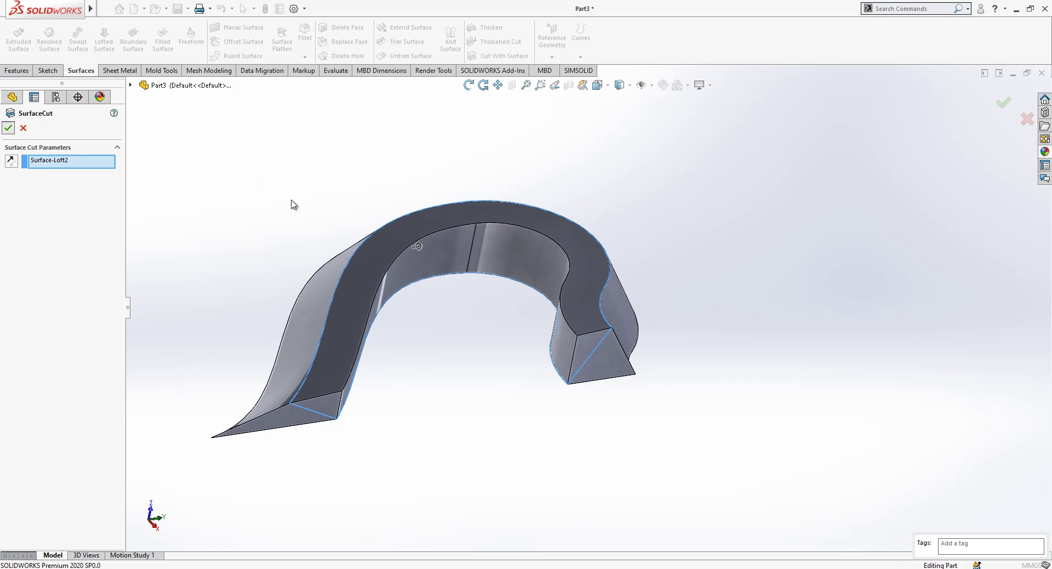
middle_click_drag(294, 223, 412, 286)
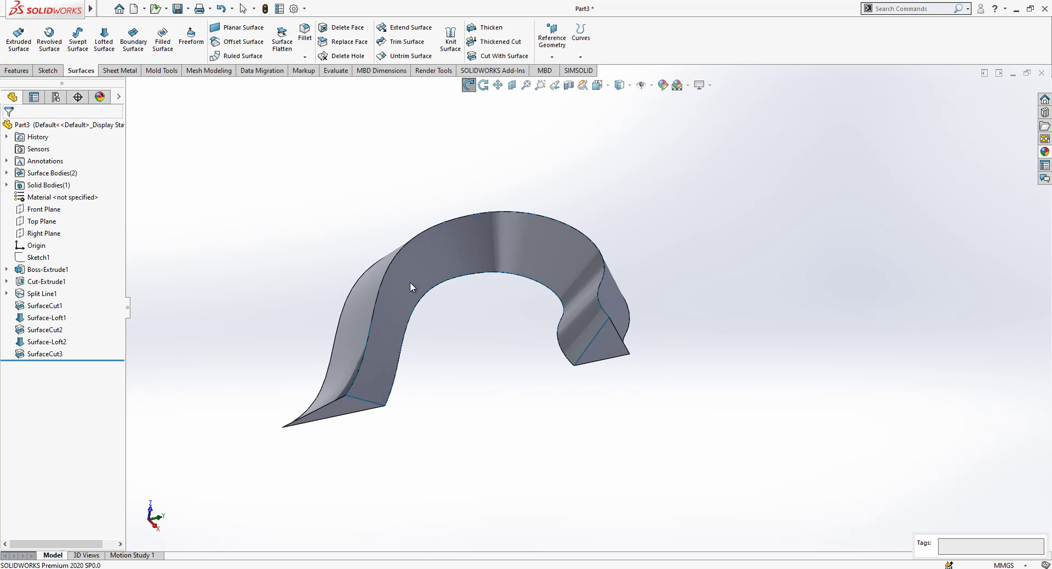
left_click(55, 173)
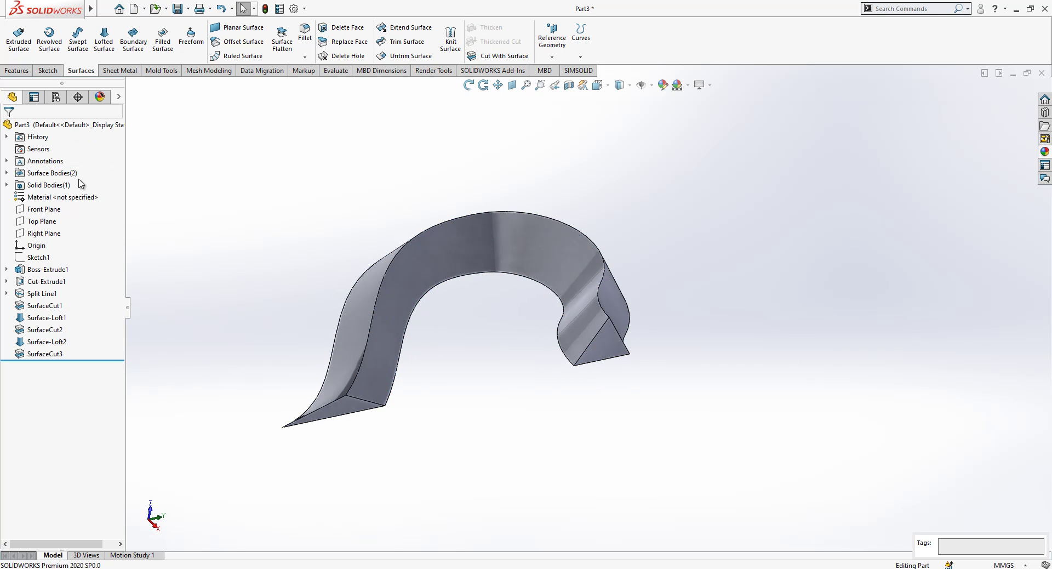
left_click(324, 207)
middle_click_drag(324, 207, 443, 277)
scroll(443, 276, "up", 1)
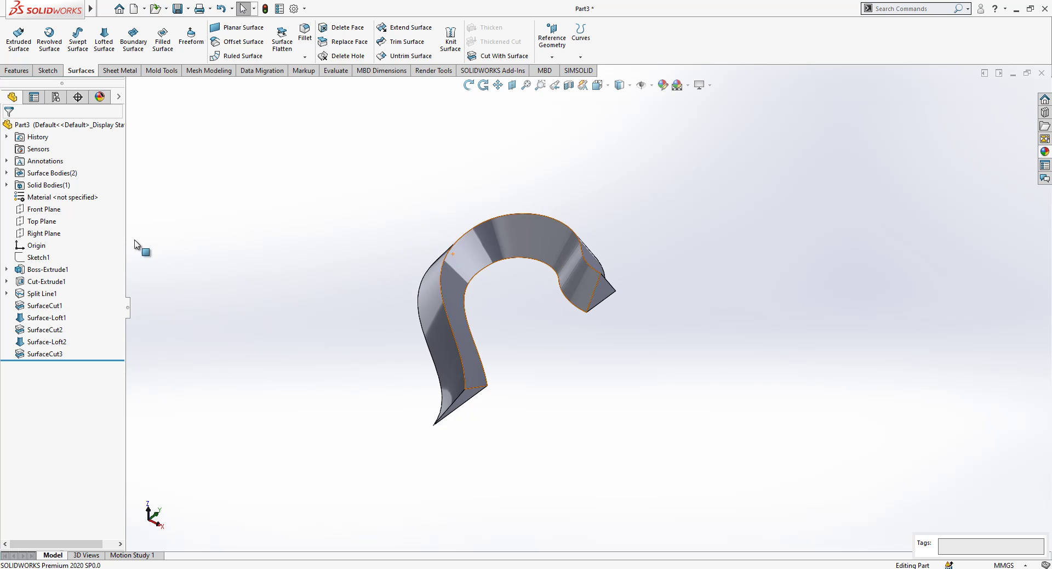
Step: Mirror the beveled half-heart body about the Right Plane with Merge solids enabled
left_click(44, 234)
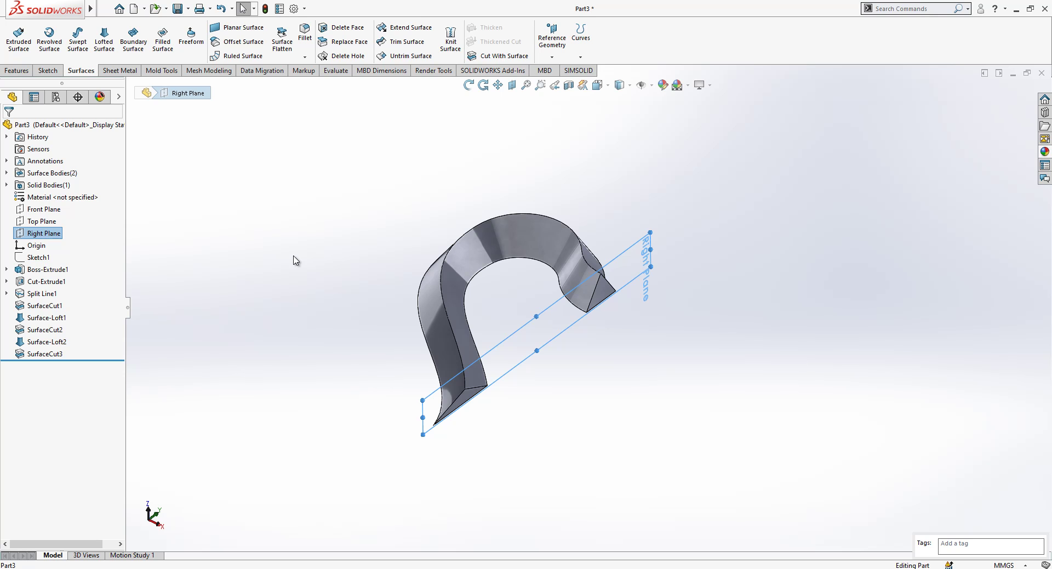
left_click(22, 71)
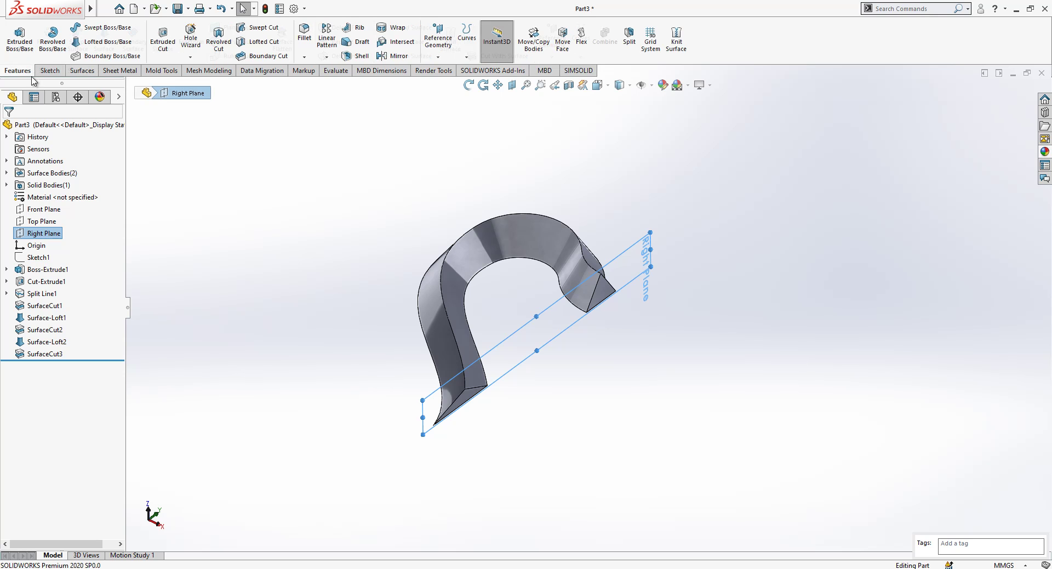
left_click(383, 57)
left_click(48, 275)
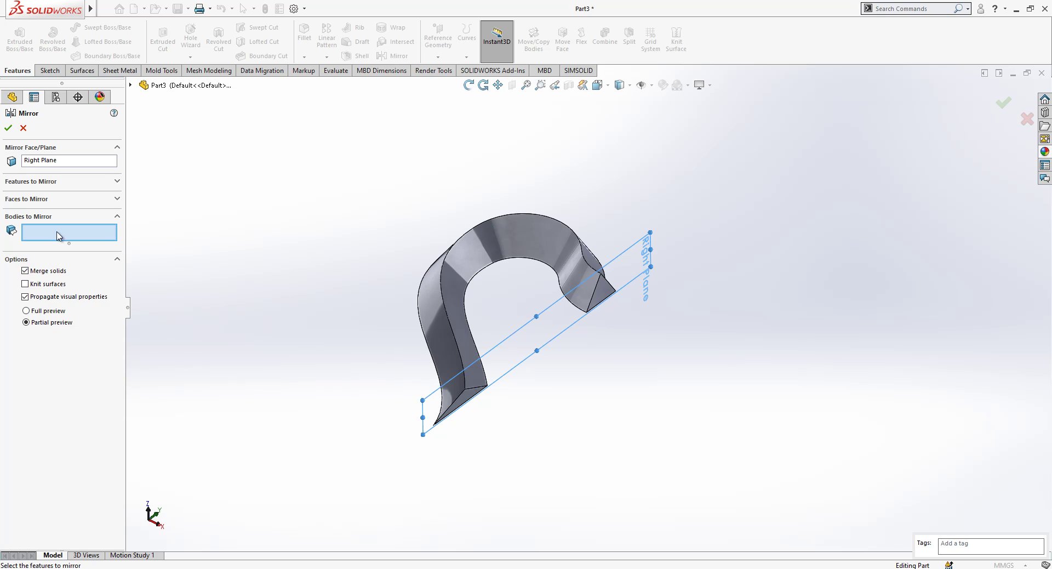
left_click(455, 272)
right_click(455, 272)
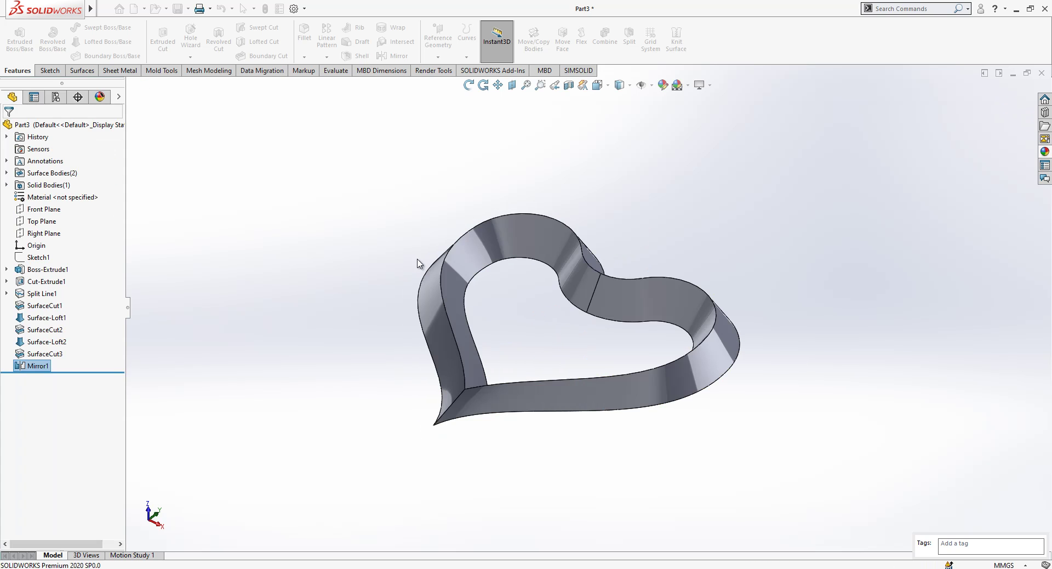
Step: Reopen the Right Plane mirror feature and check its Merge solids option
left_click(43, 375)
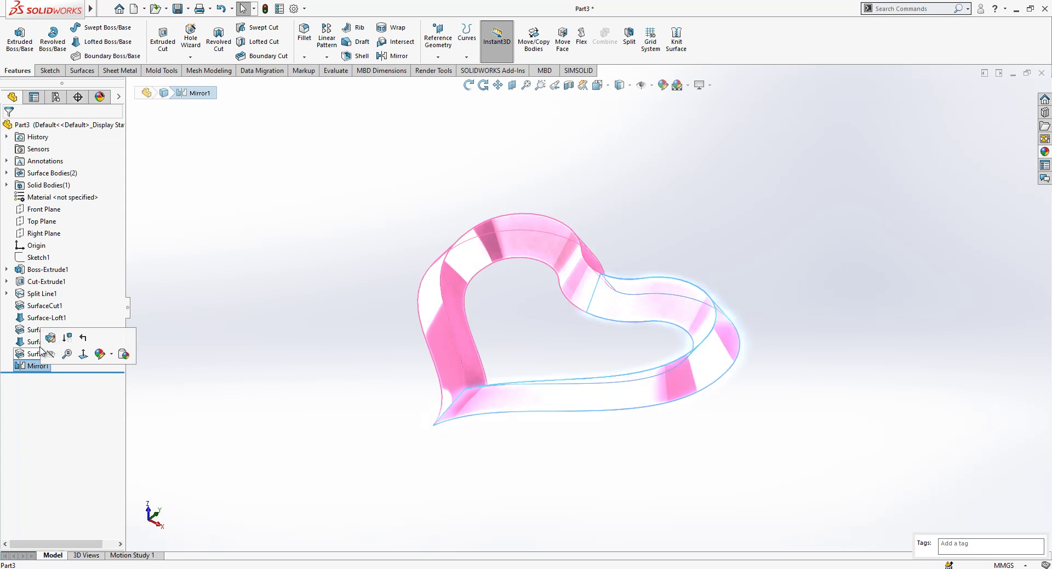
left_click(55, 337)
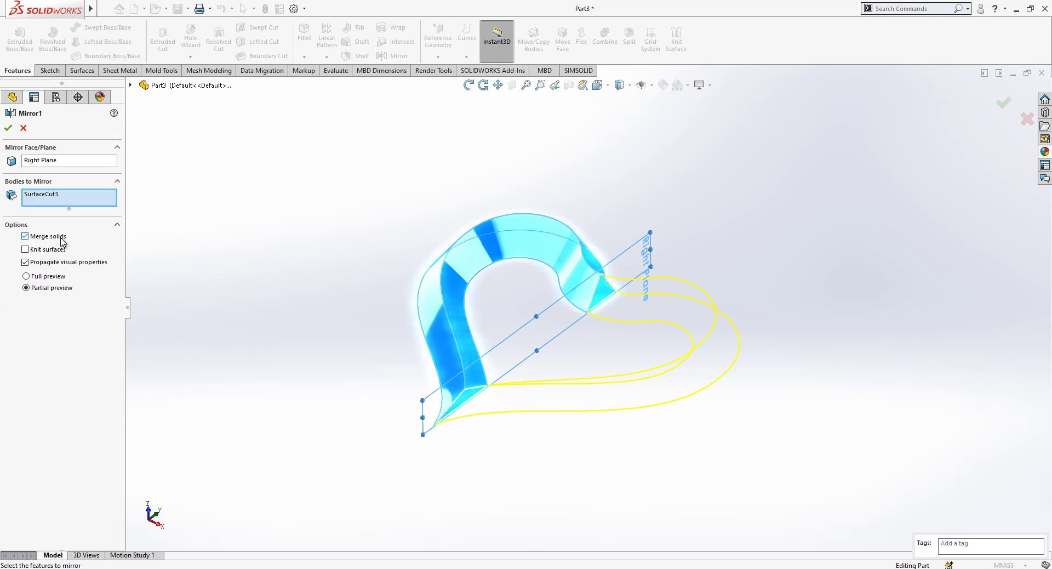
right_click(146, 249)
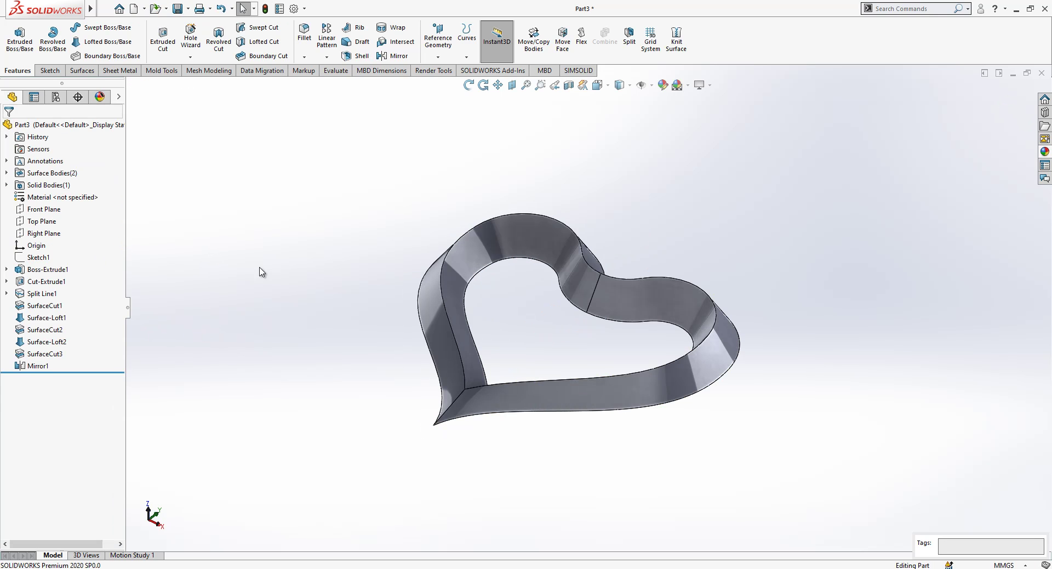
Step: Fillet the two seam edges at the heart's bottom tip with a 2 mm radius
middle_click_drag(453, 289, 491, 375)
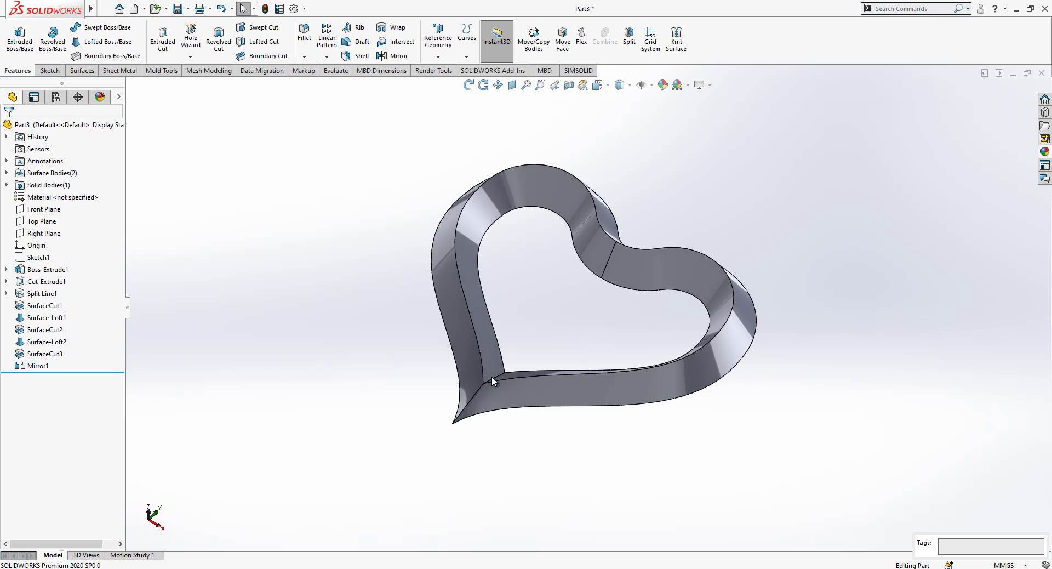
left_click(495, 378)
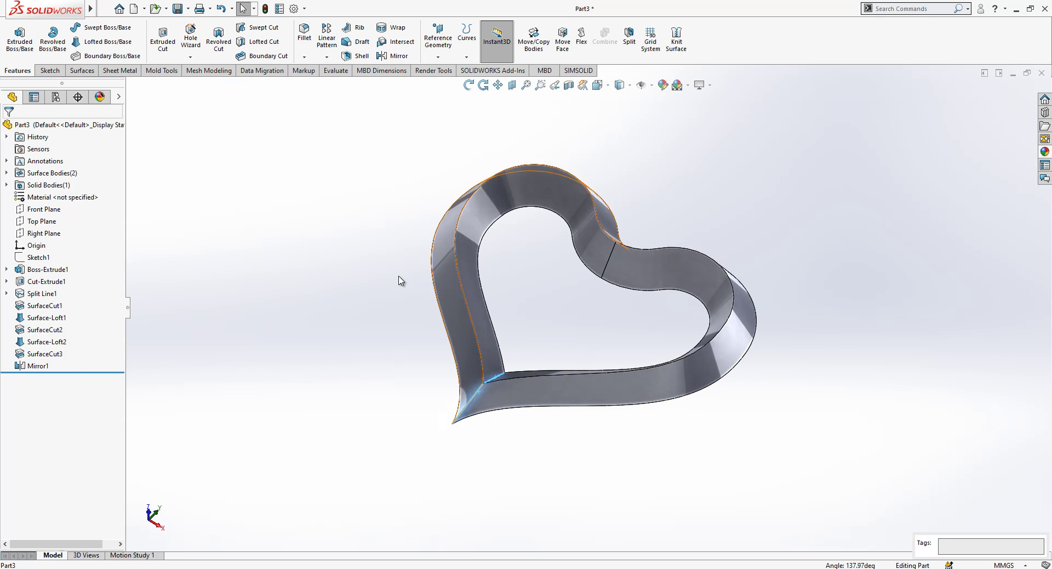
left_click(304, 40)
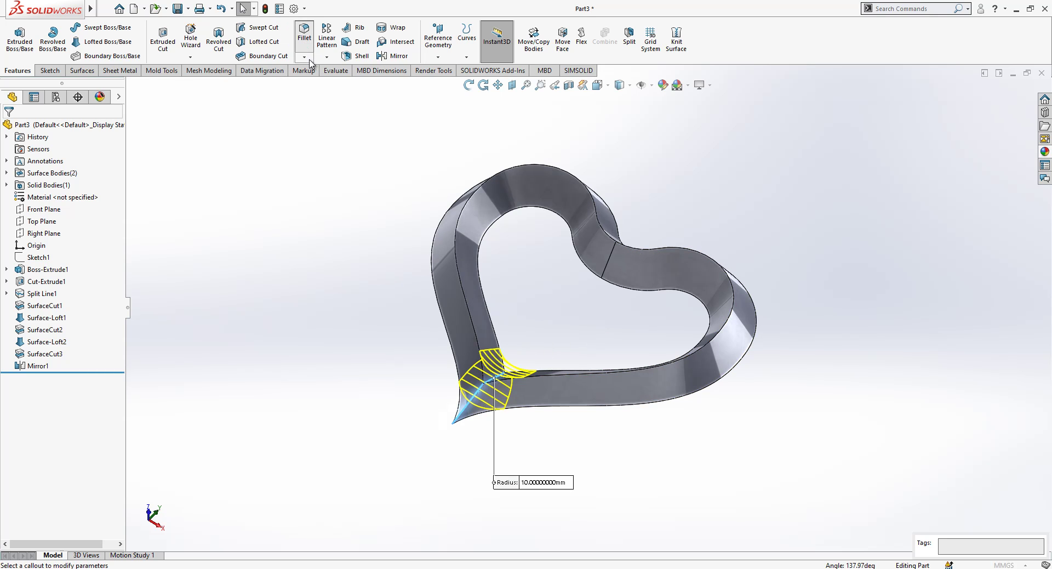
type("2")
key("Return")
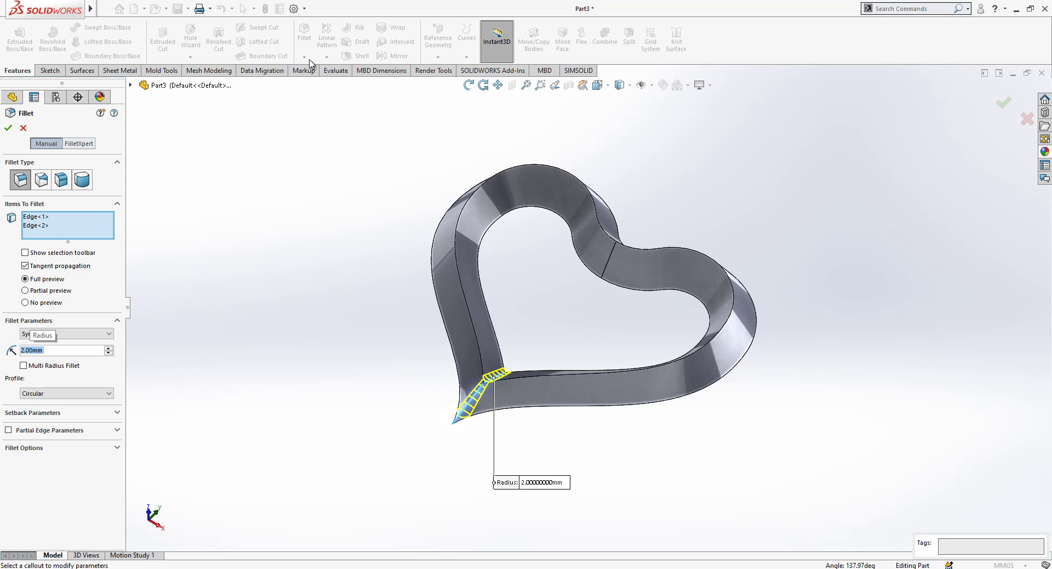
key("Return")
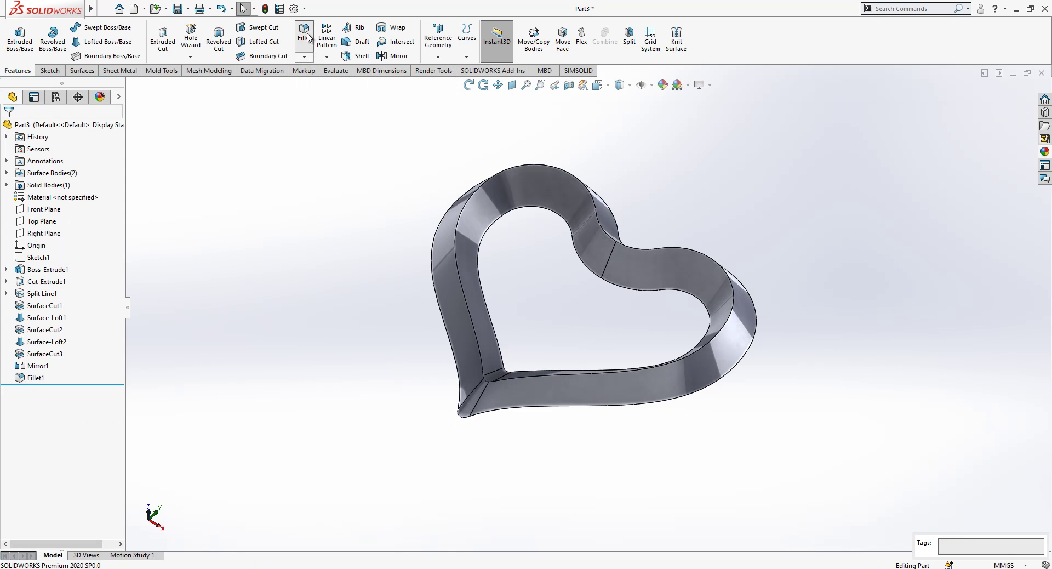
Step: Fillet the tangent ridge edge loop around the heart's front with a 1 mm radius
key("Return")
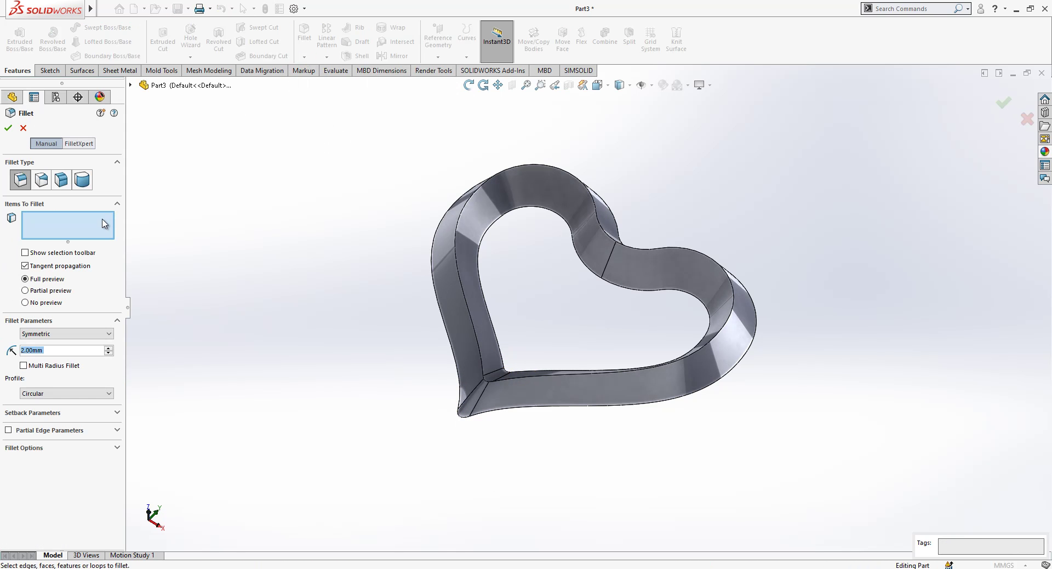
left_click(455, 240)
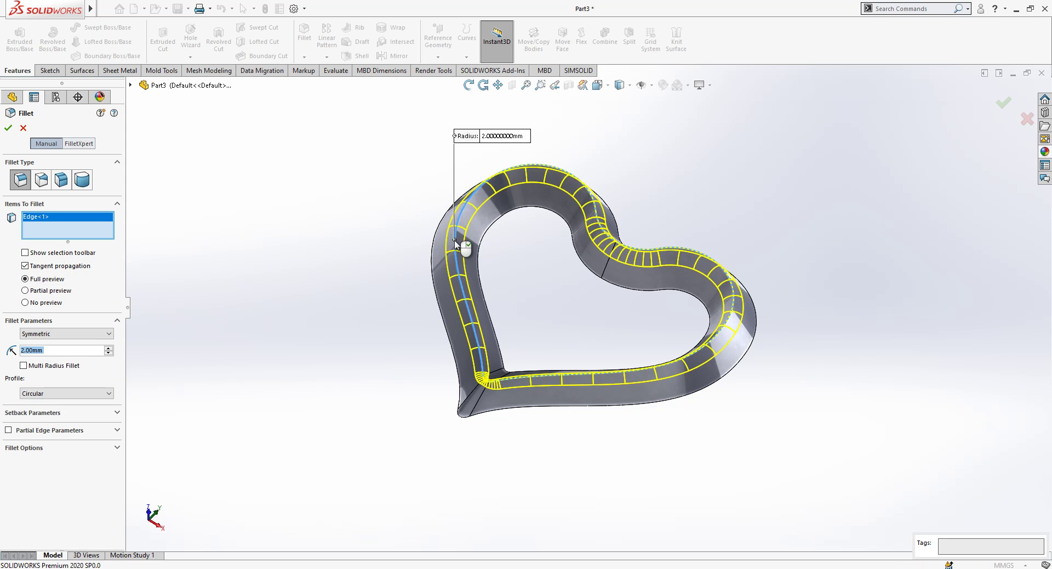
type("1")
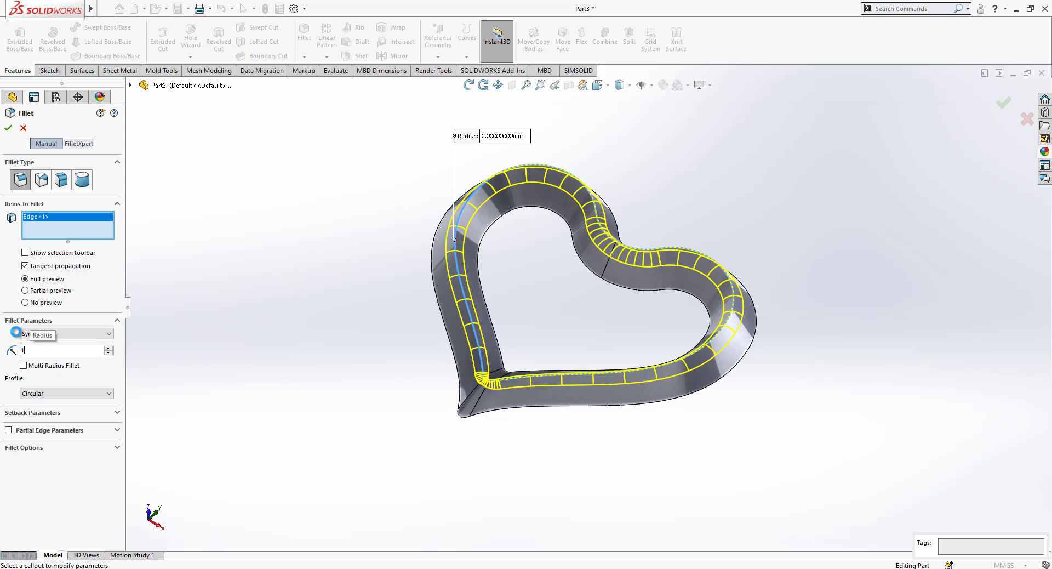
key("Return")
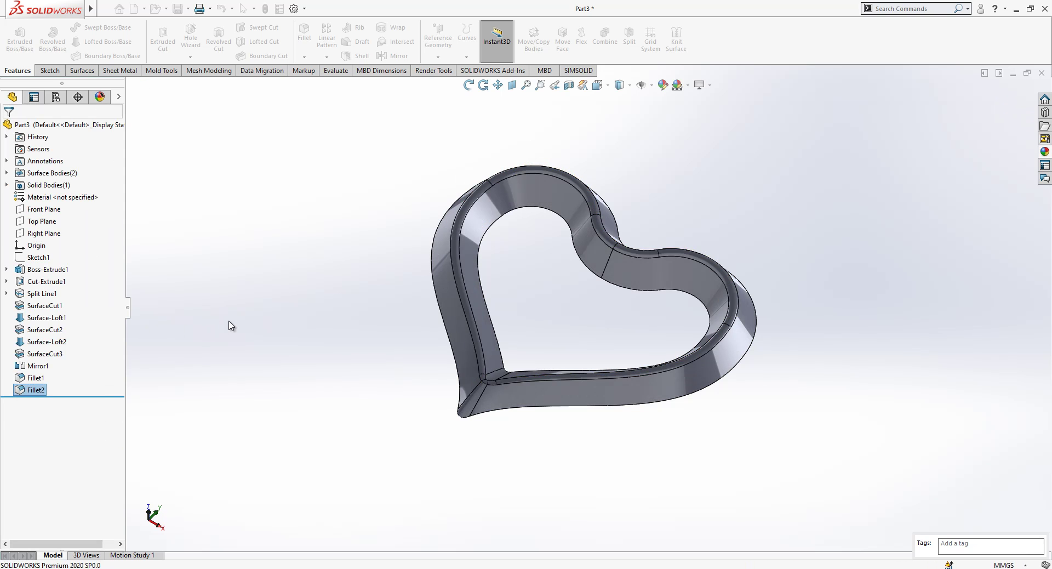
Step: Mirror the filleted heart body about the Front Plane with Merge solids enabled
left_click(34, 211)
middle_click_drag(446, 242, 395, 164)
left_click(393, 55)
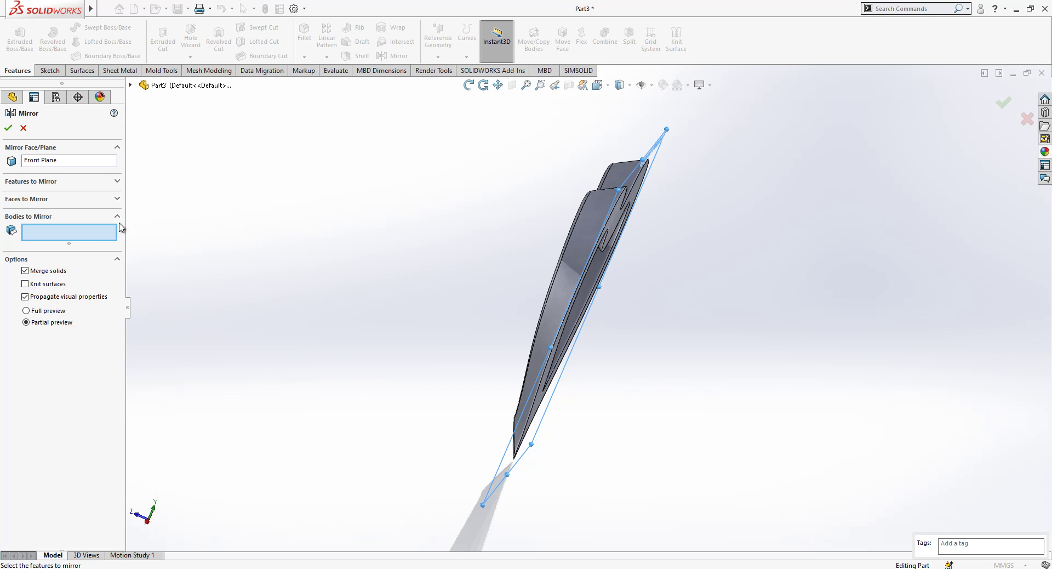
left_click(572, 234)
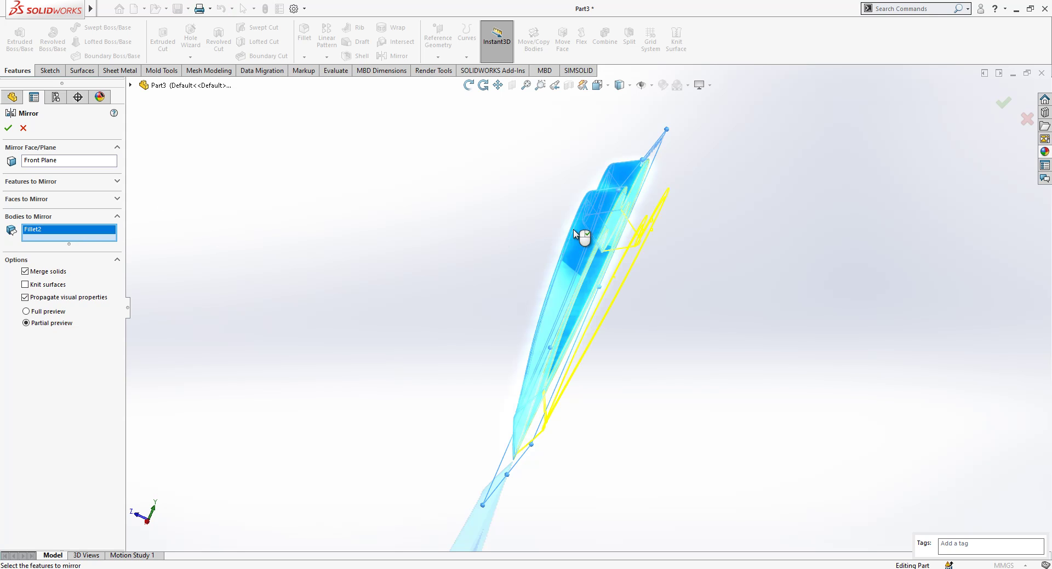
right_click(572, 229)
Step: Inspect the double-sided heart from several angles and review the settings of the Front Plane mirror
middle_click_drag(493, 260, 614, 313)
middle_click_drag(621, 267, 563, 196)
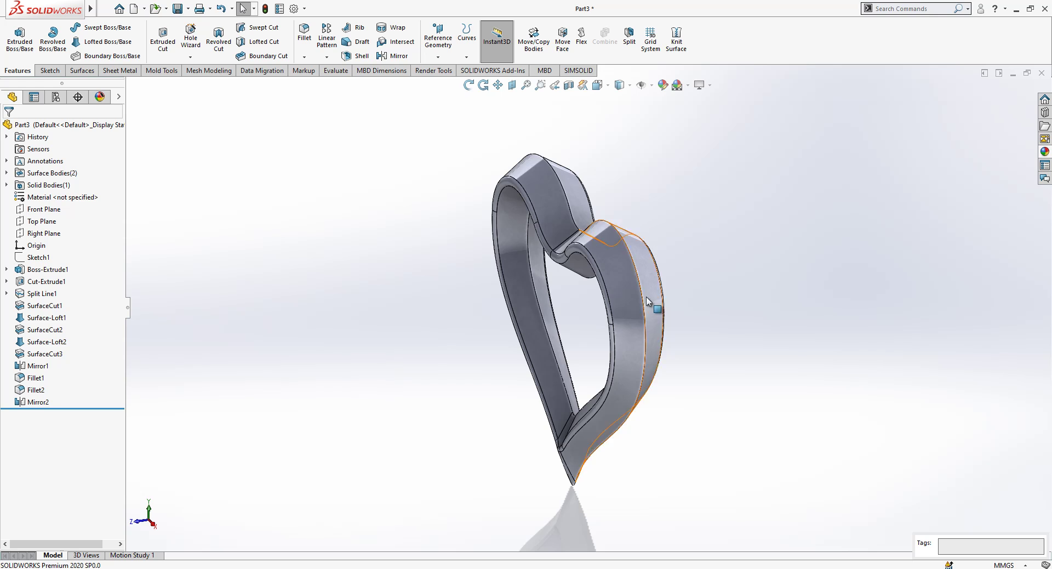
middle_click_drag(652, 232, 581, 289)
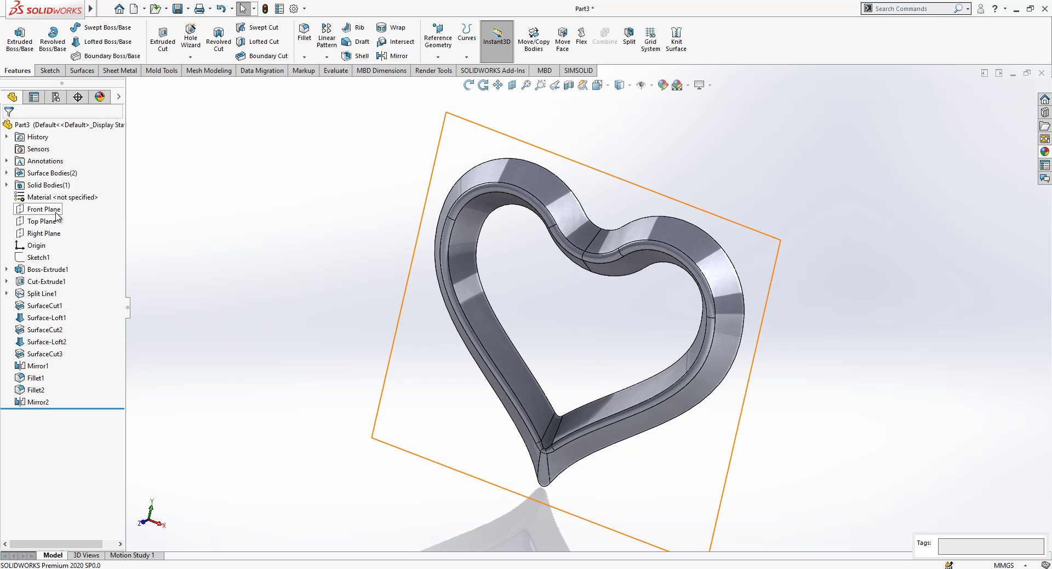
middle_click_drag(508, 251, 487, 263)
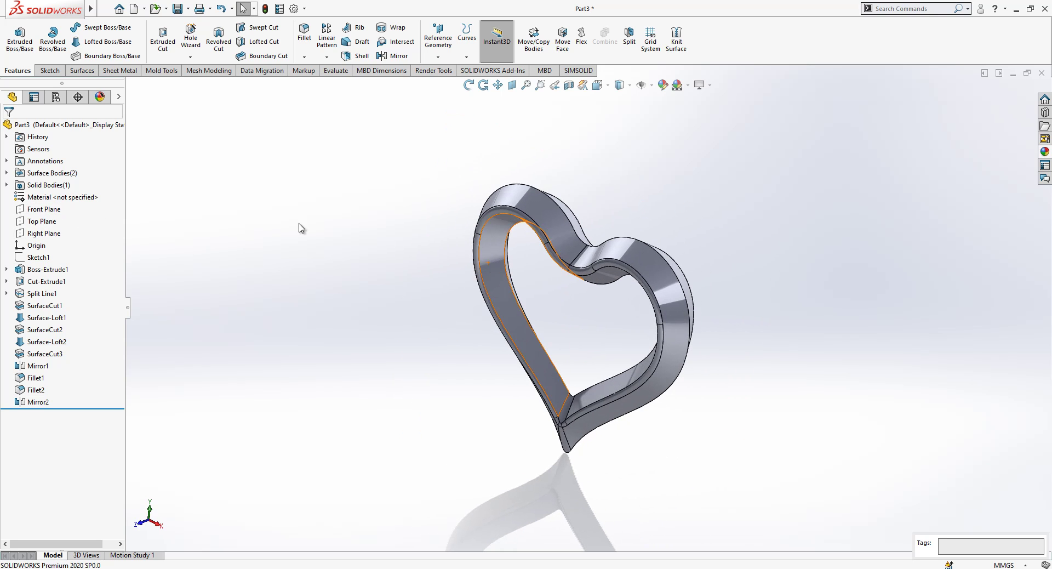
left_click(48, 401)
left_click(60, 371)
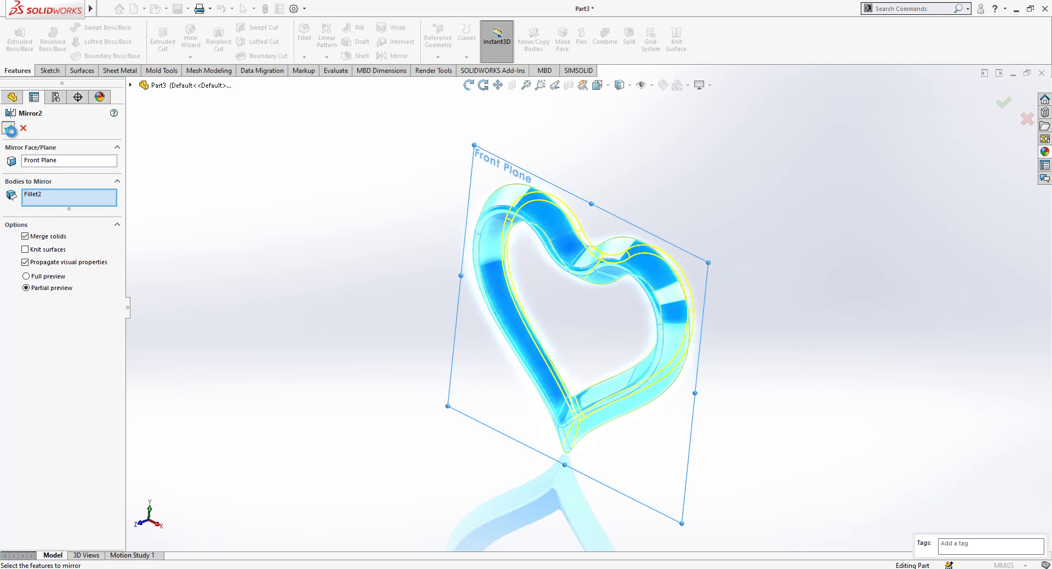
key("Return")
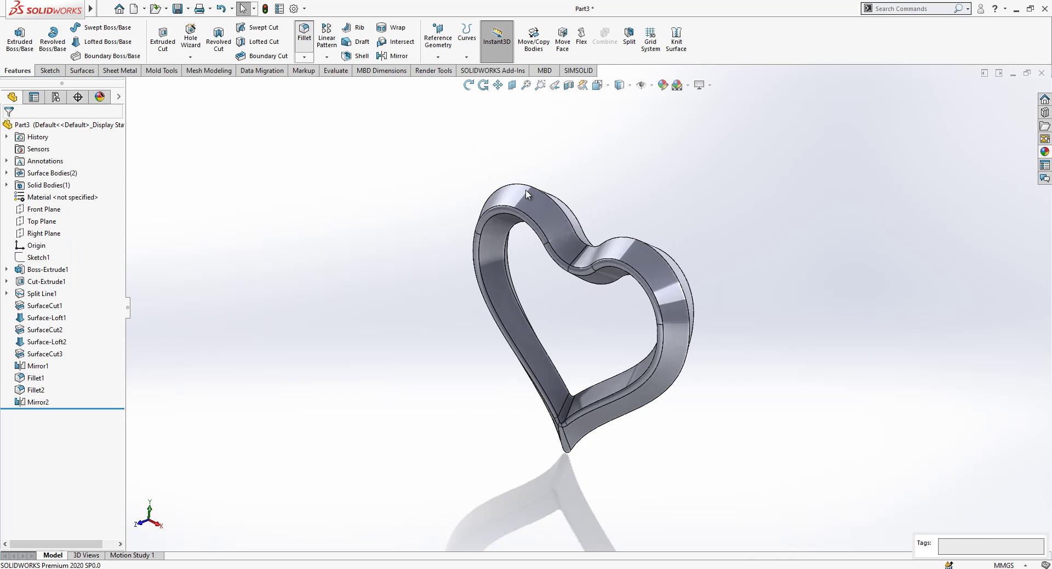
left_click(579, 245)
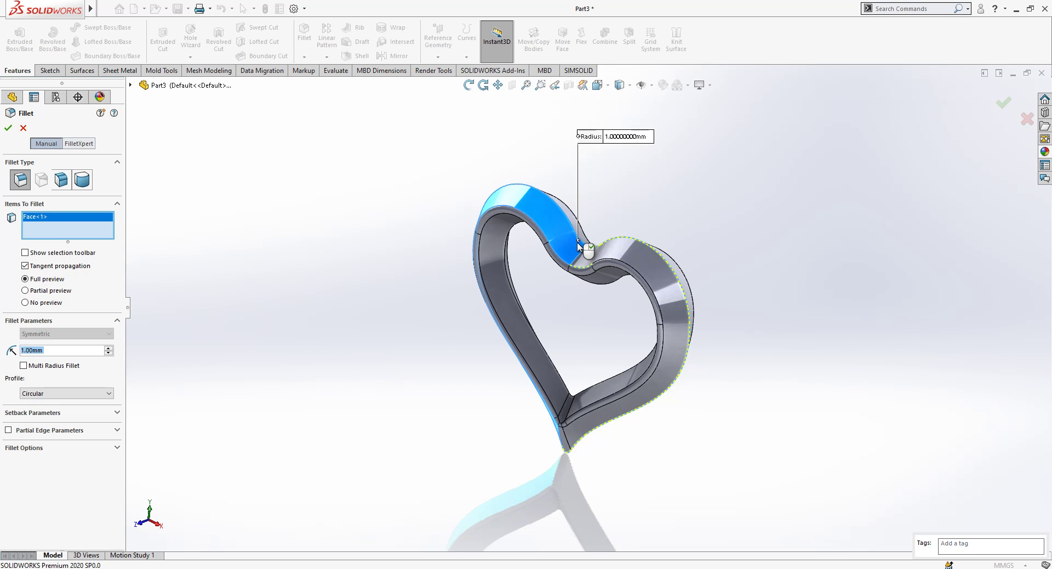
left_click(578, 242)
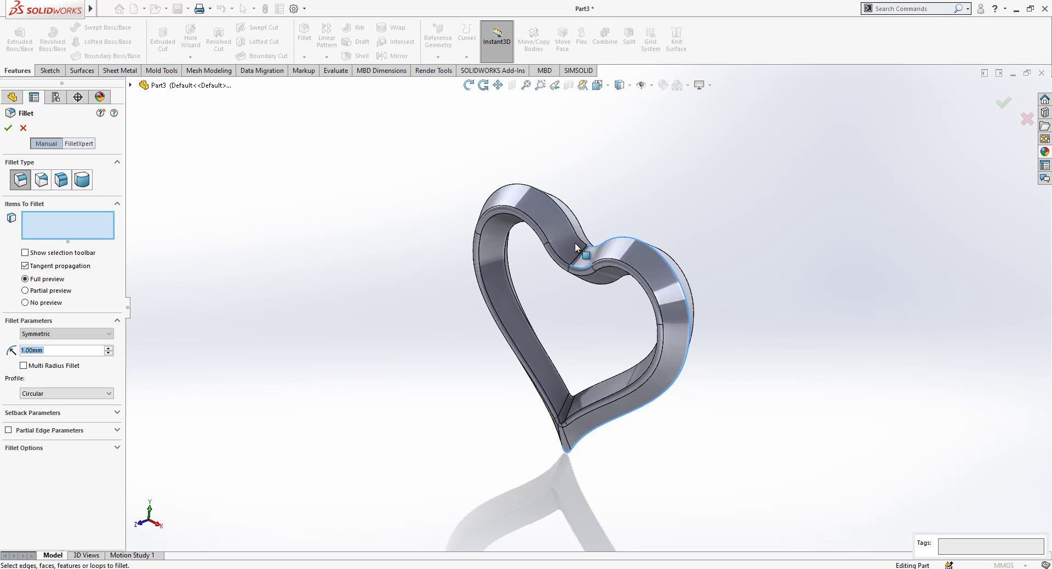
left_click(22, 128)
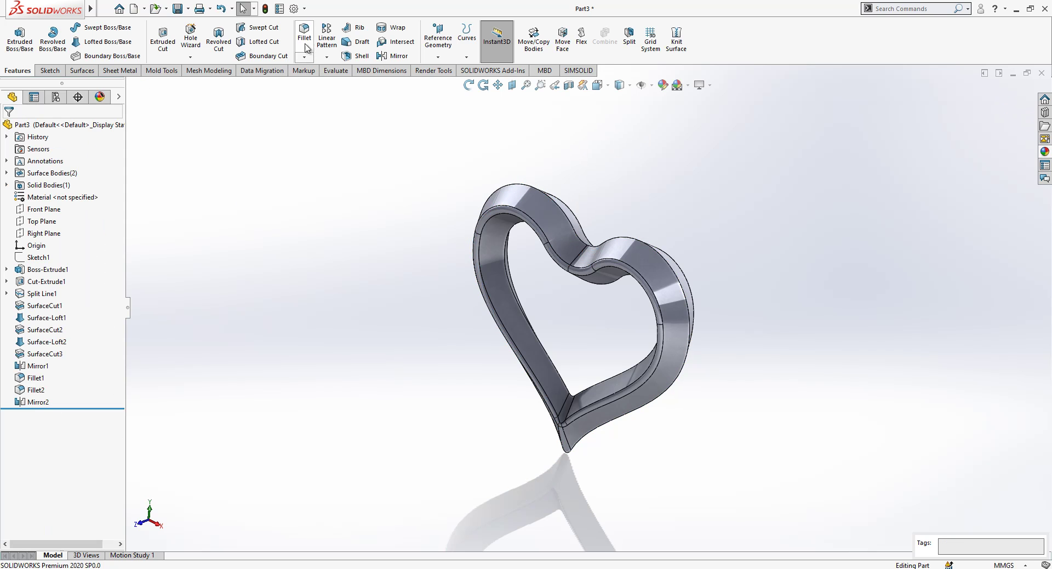
Step: Fillet the outer edge loop where the heart's front and back halves meet
left_click(569, 225)
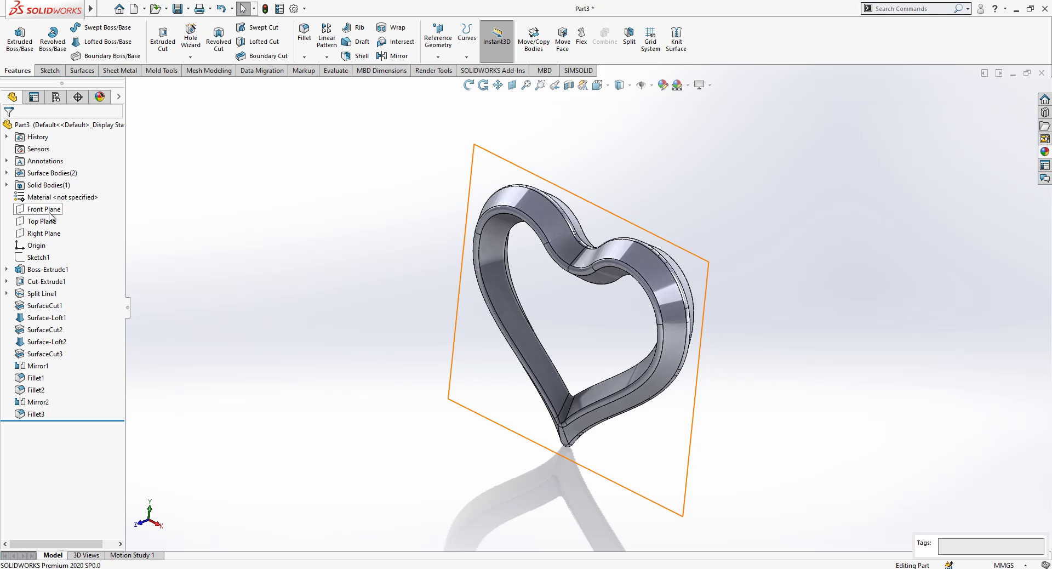
Step: Start a sketch on the Right Plane, viewed normal to it
left_click(48, 211)
left_click(88, 206)
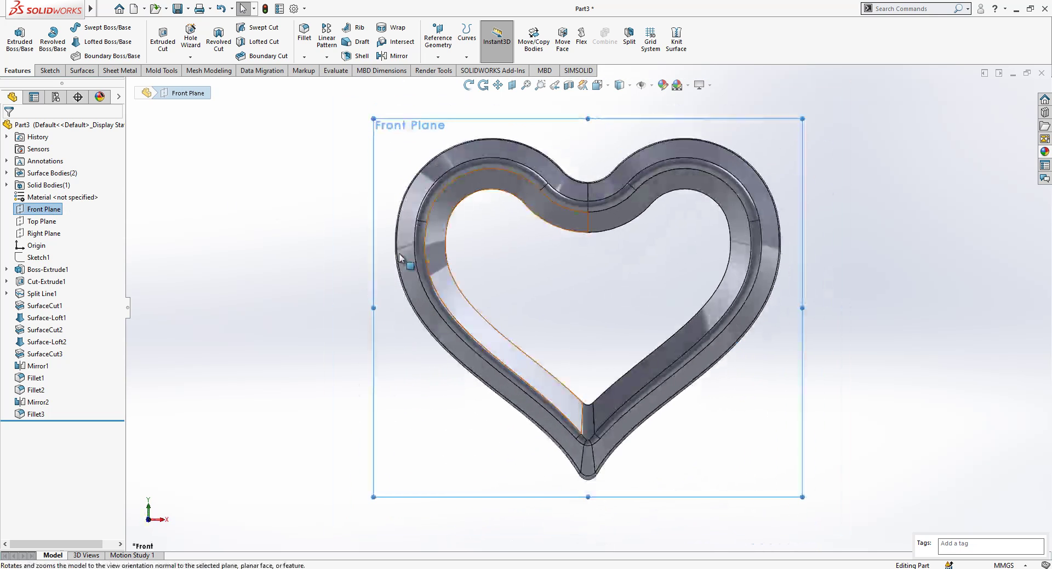
left_click(44, 221)
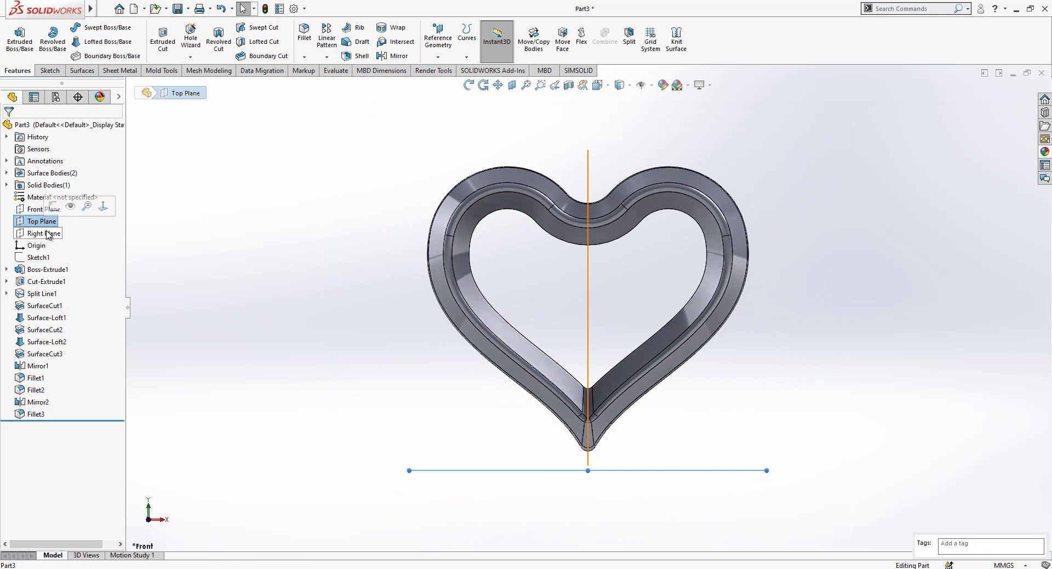
left_click(44, 234)
left_click(106, 213)
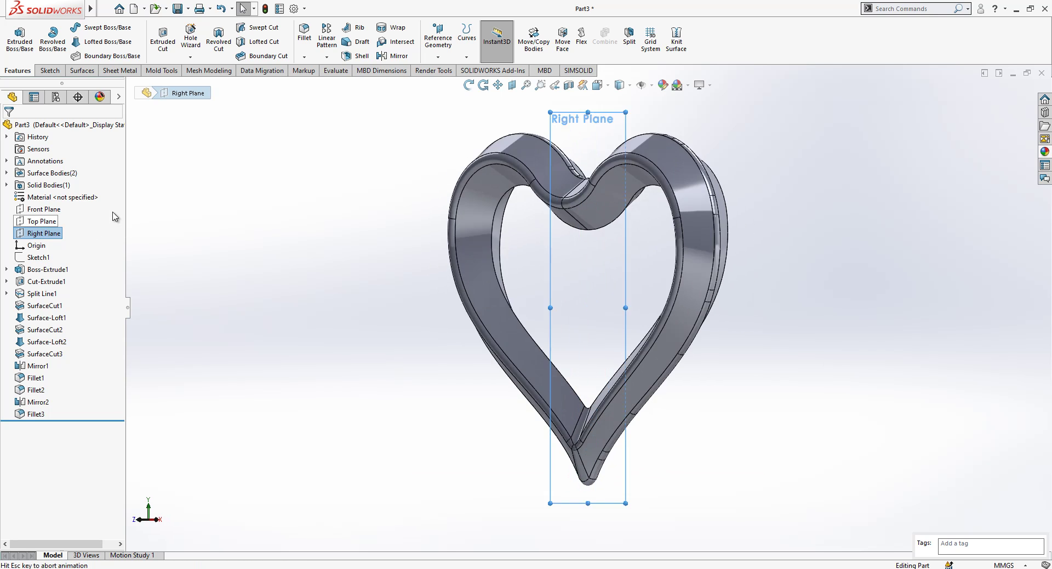
right_click(59, 233)
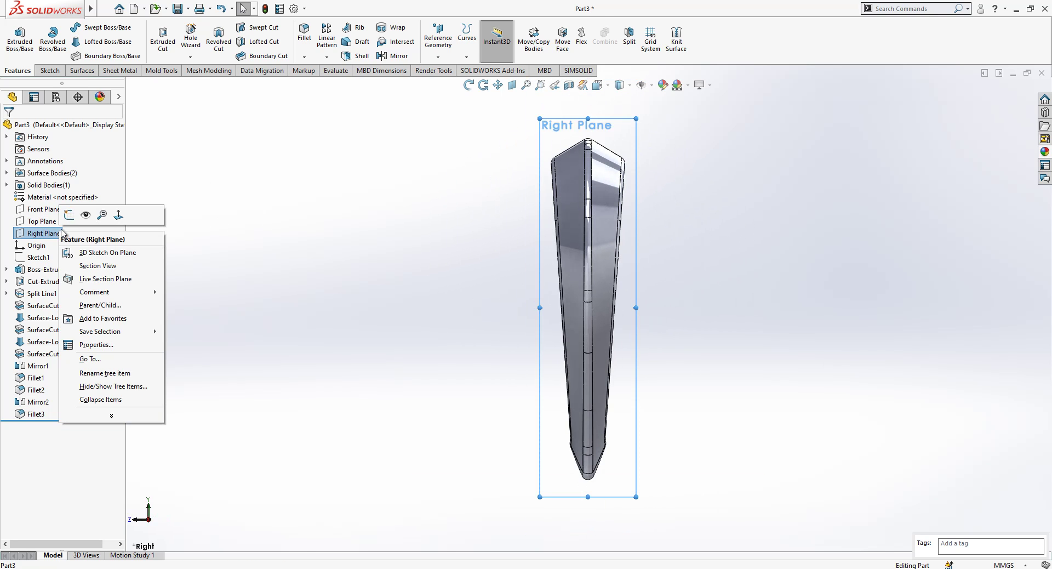
left_click(93, 236)
Step: Sketch two concentric circles centred just above the heart's upper end, the outer one about 5.3 mm in radius
left_click(94, 28)
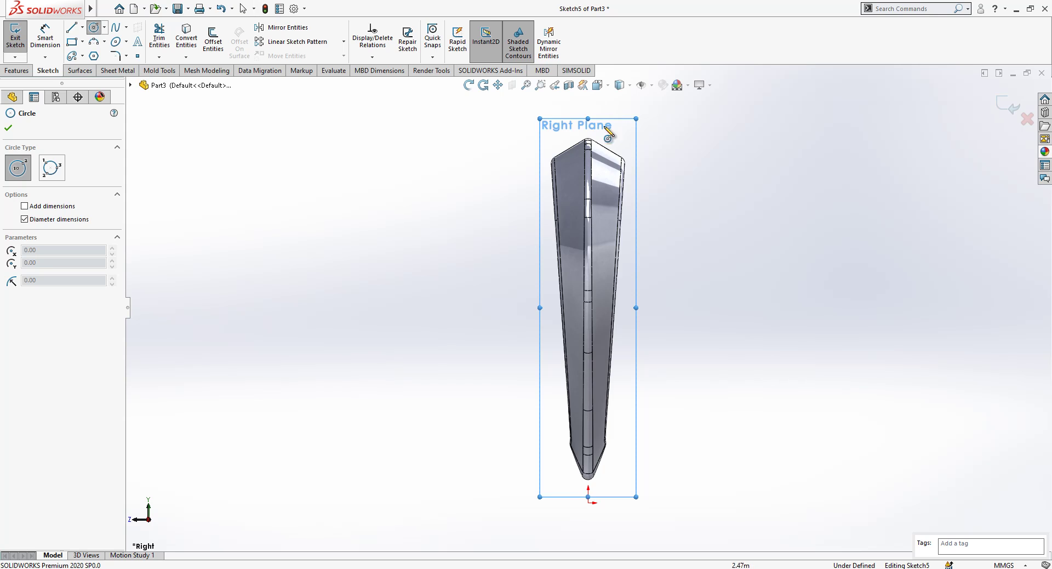
scroll(586, 140, "down", 5)
left_click(582, 140)
left_click(602, 188)
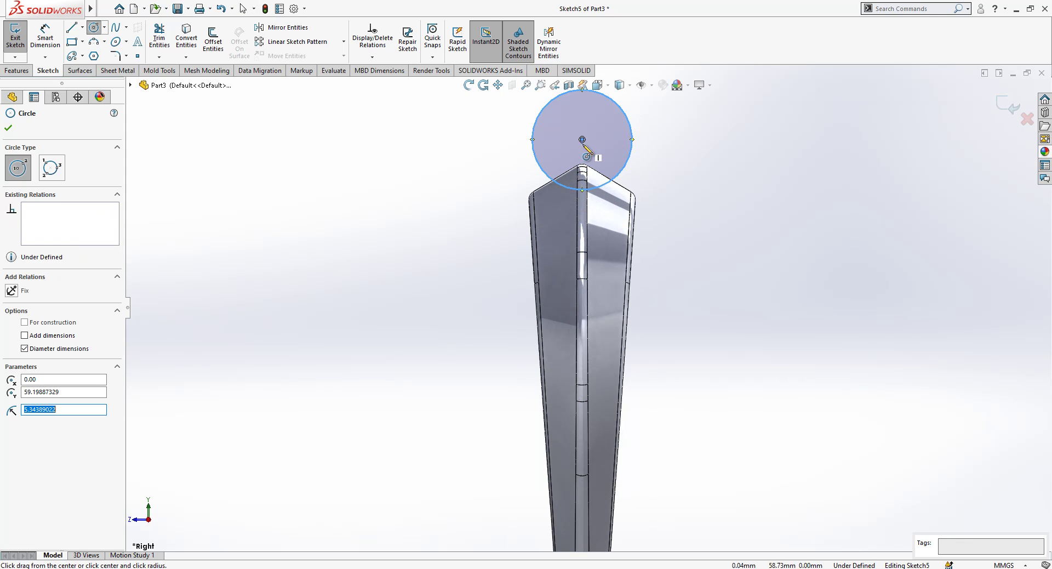
key("Escape")
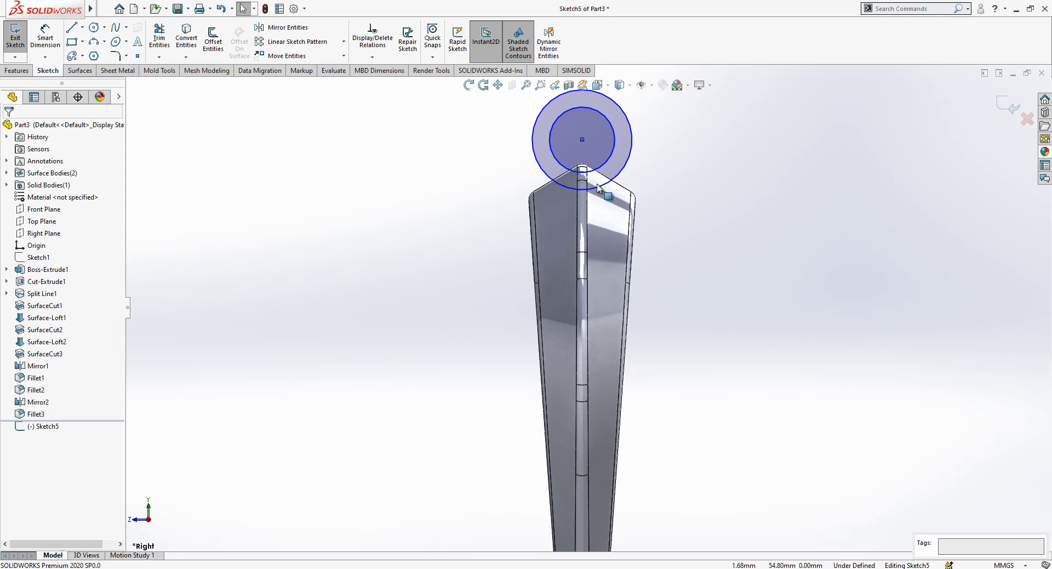
middle_click_drag(583, 140, 649, 223)
scroll(582, 222, "up", 2)
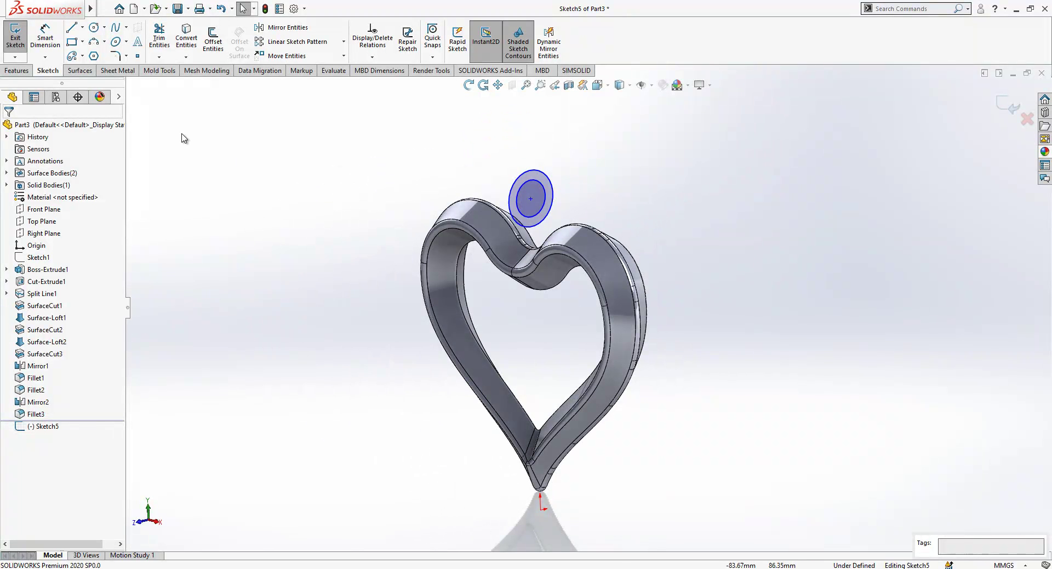
left_click(72, 42)
left_click(71, 26)
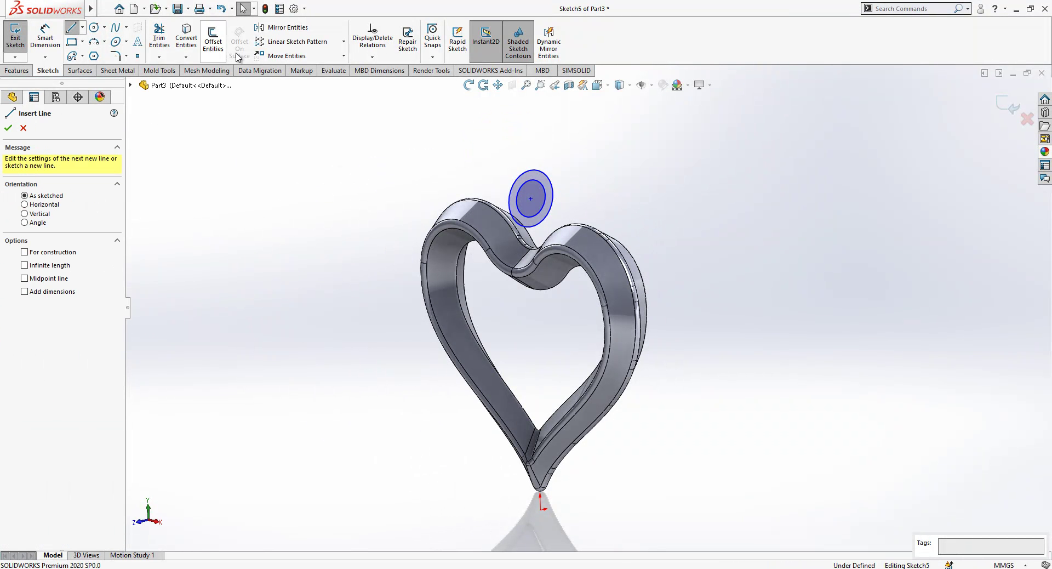
left_click(531, 200)
key("Escape")
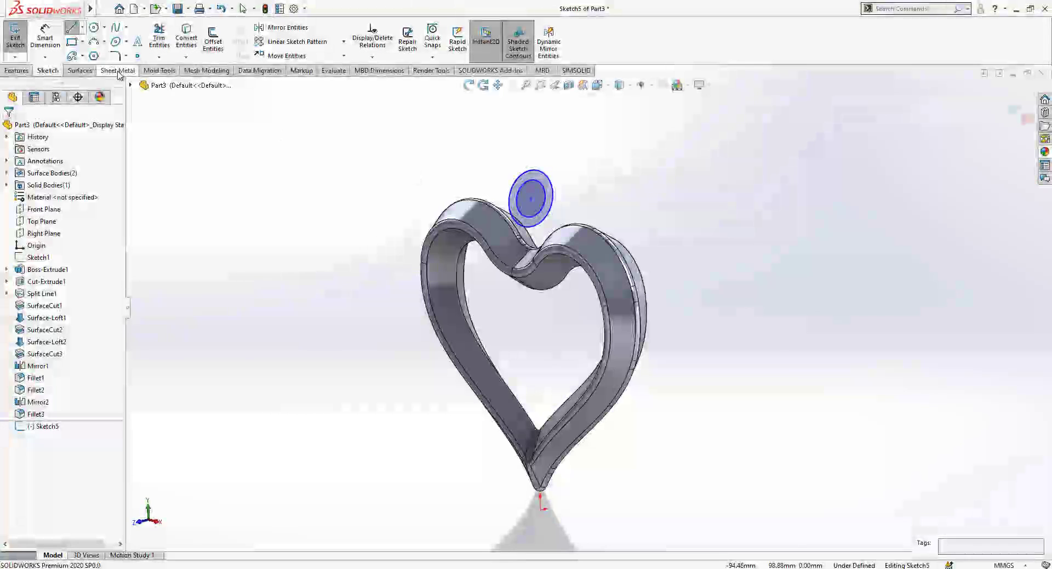
Step: Draw a line from the circles' centre down to the origin and convert it to construction geometry
left_click(72, 27)
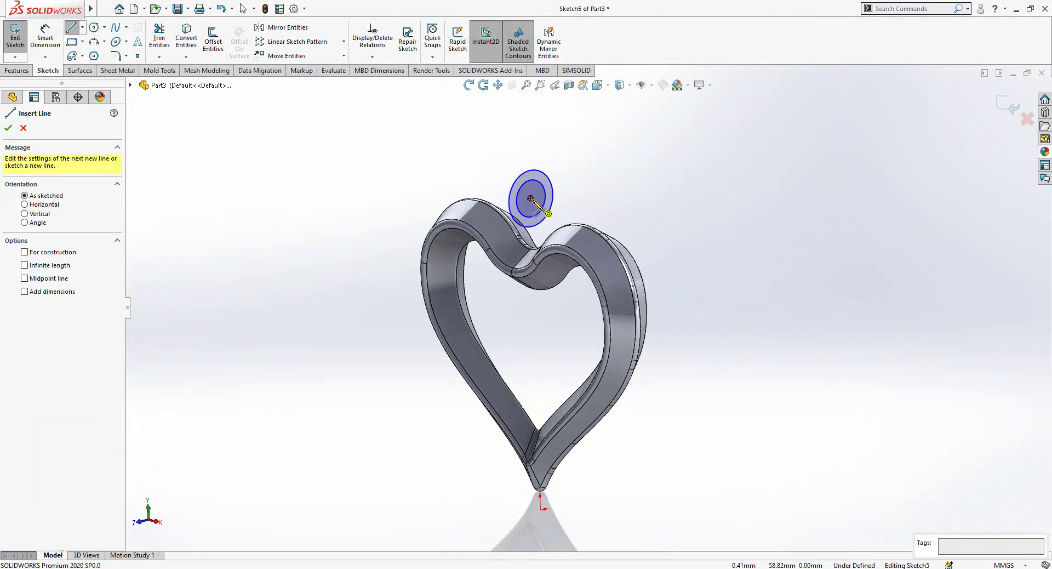
left_click(530, 199)
left_click(540, 510)
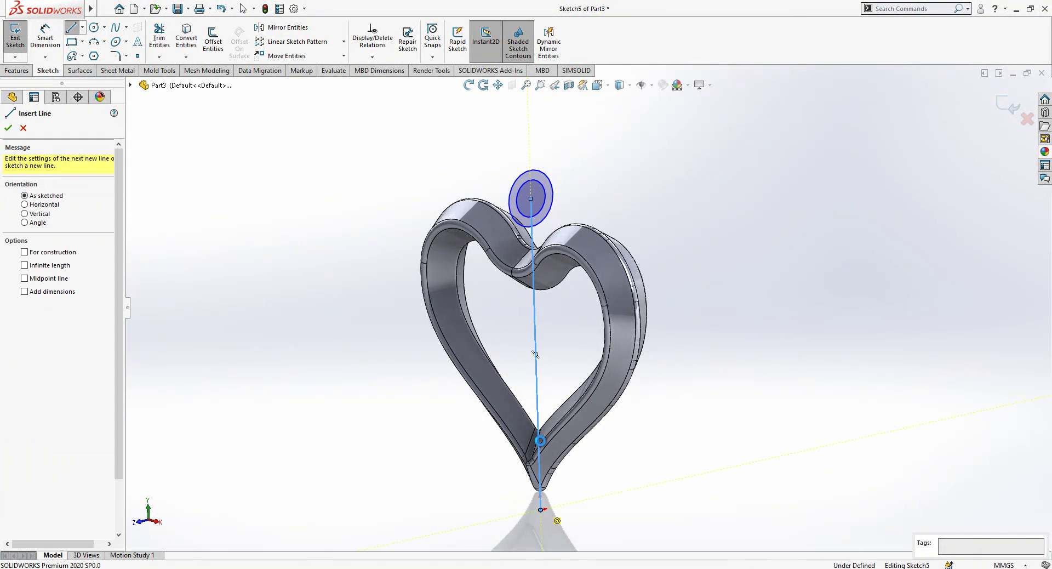
key("Escape")
left_click(535, 354)
left_click(586, 380)
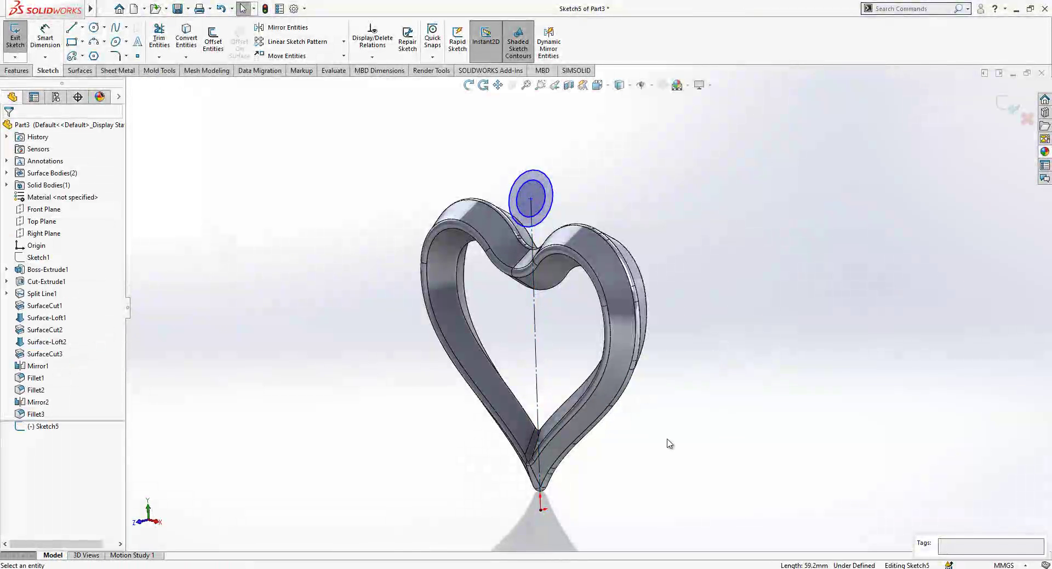
Step: Dimension the construction line between the origin and the circles' centre as 55 mm
middle_click_drag(556, 321, 538, 245)
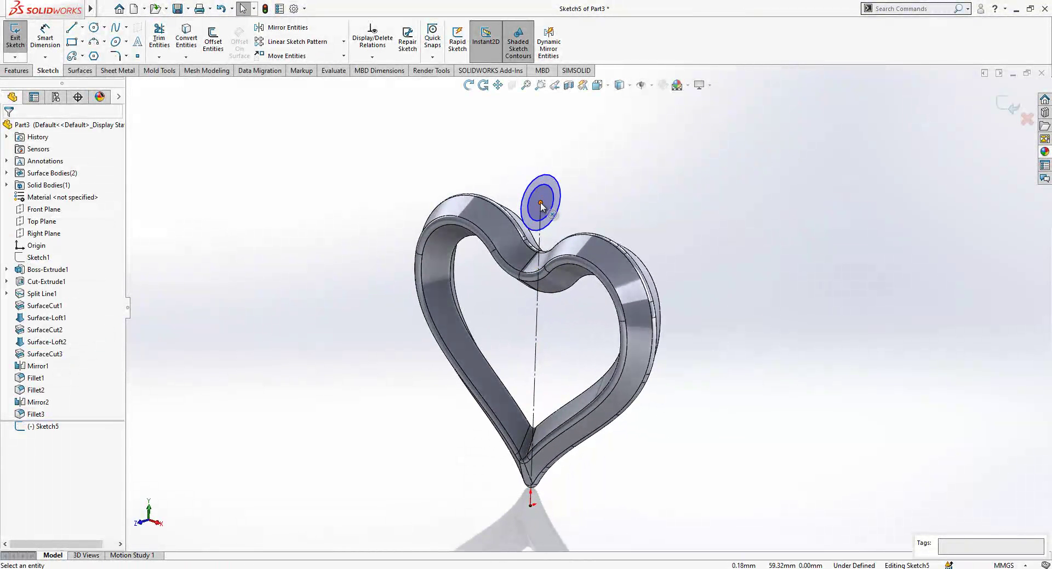
left_click_drag(541, 203, 570, 197)
left_click(569, 220)
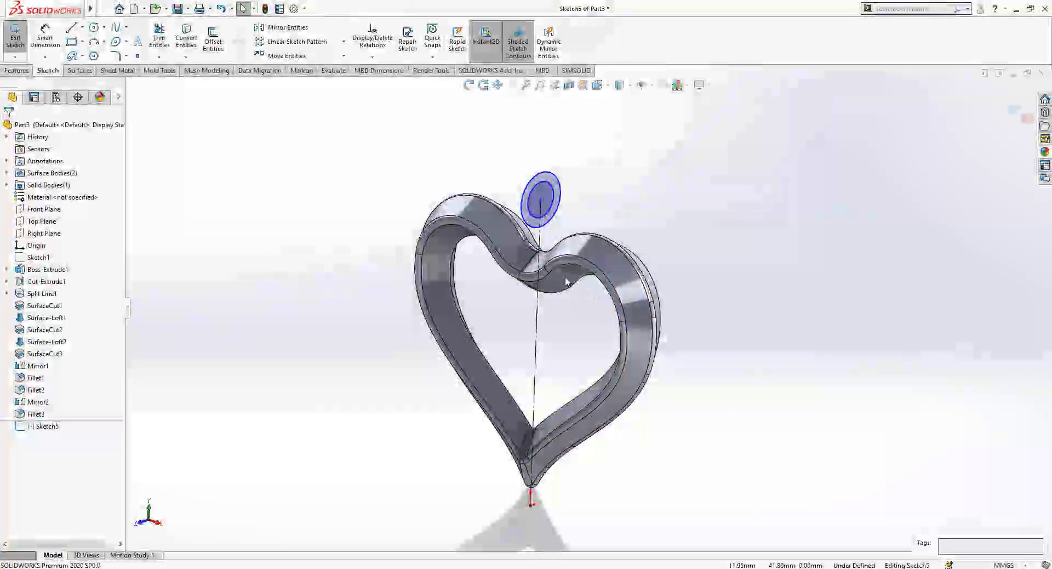
left_click(45, 38)
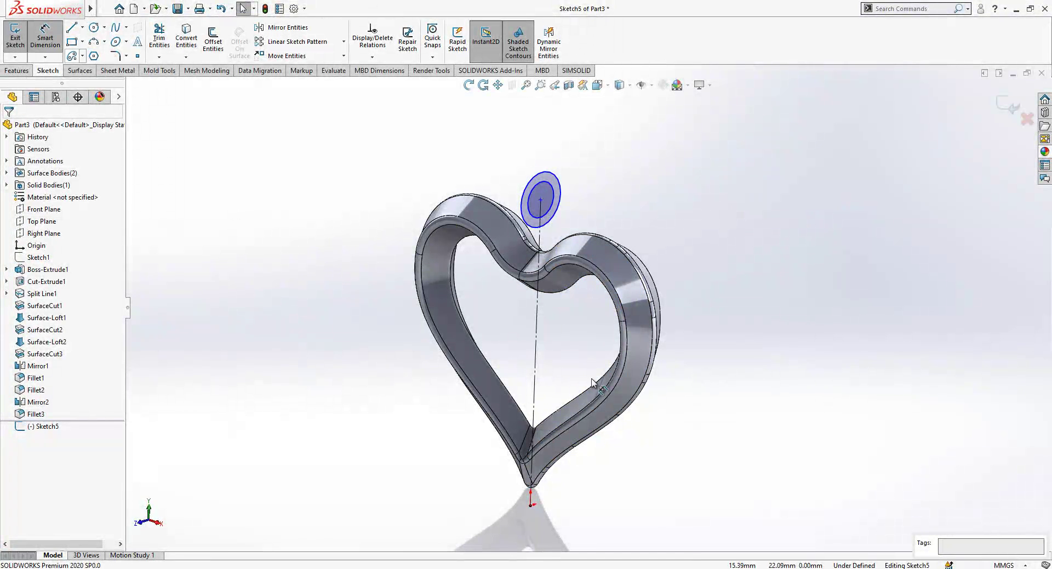
left_click(537, 349)
left_click(679, 344)
type("55")
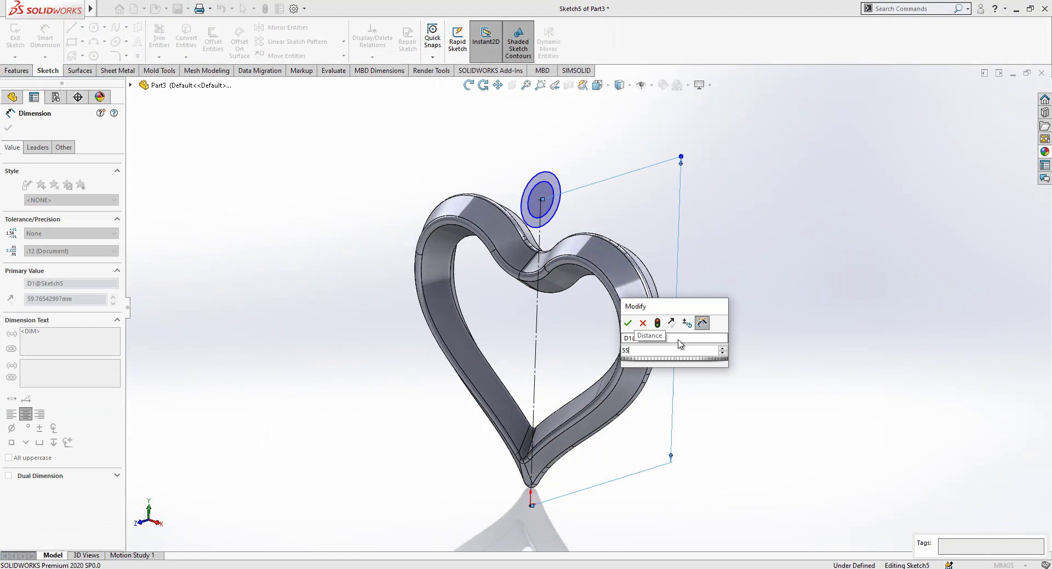
key("Return")
key("Escape")
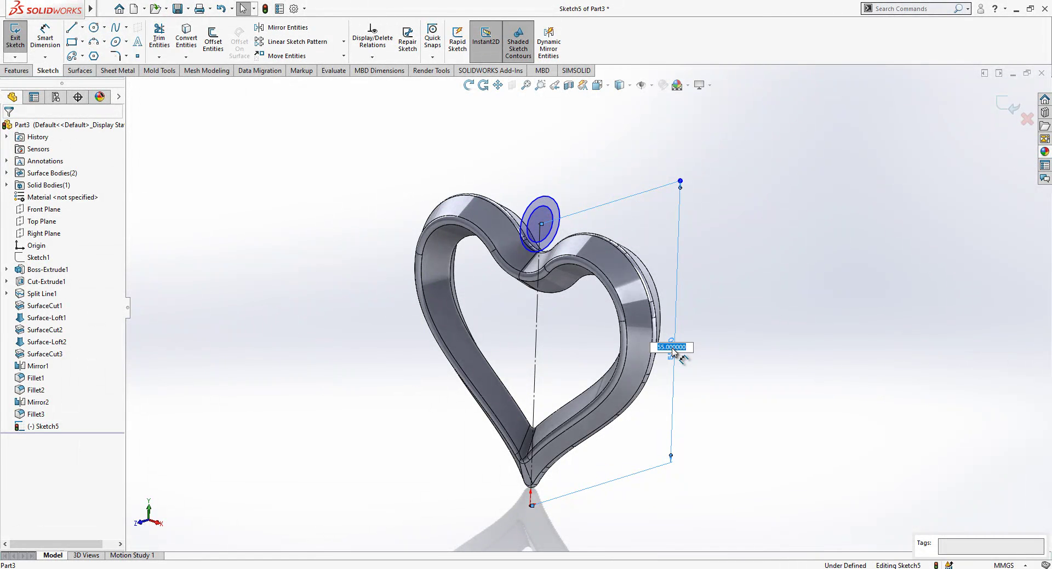
Step: Set the construction line's length to 52 mm, lowering the circles toward the heart's cleft
left_click(672, 348)
type("5")
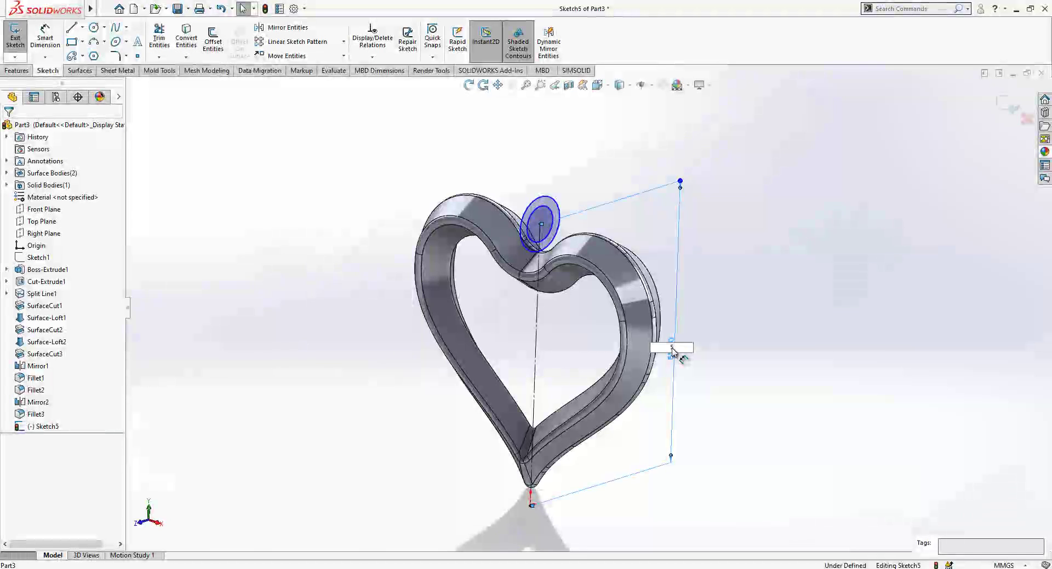
type("2")
key("Return")
Step: Dimension the radial gap between the two concentric circles as 2 mm
scroll(548, 192, "down", 5)
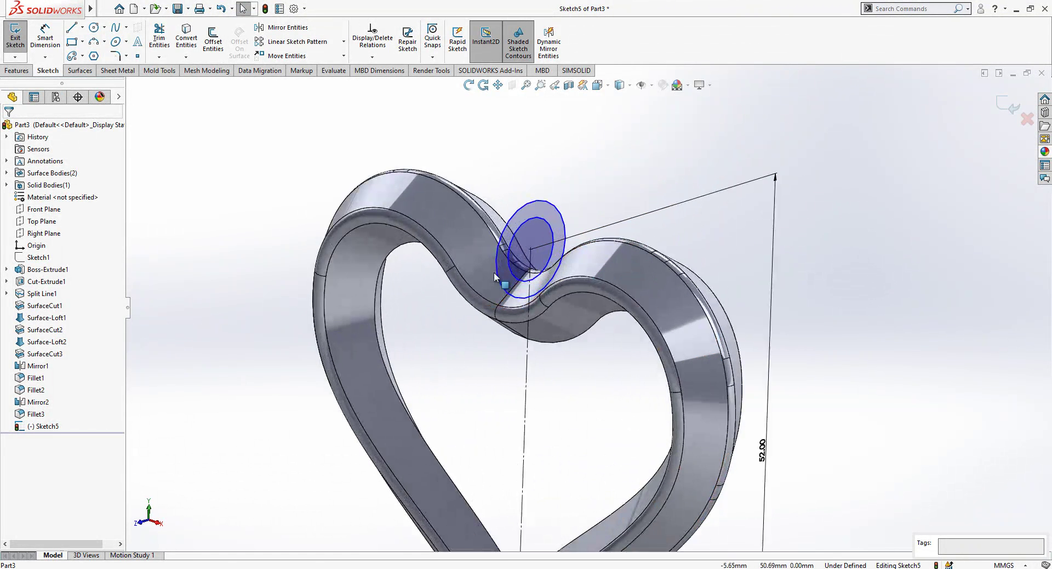
left_click(55, 36)
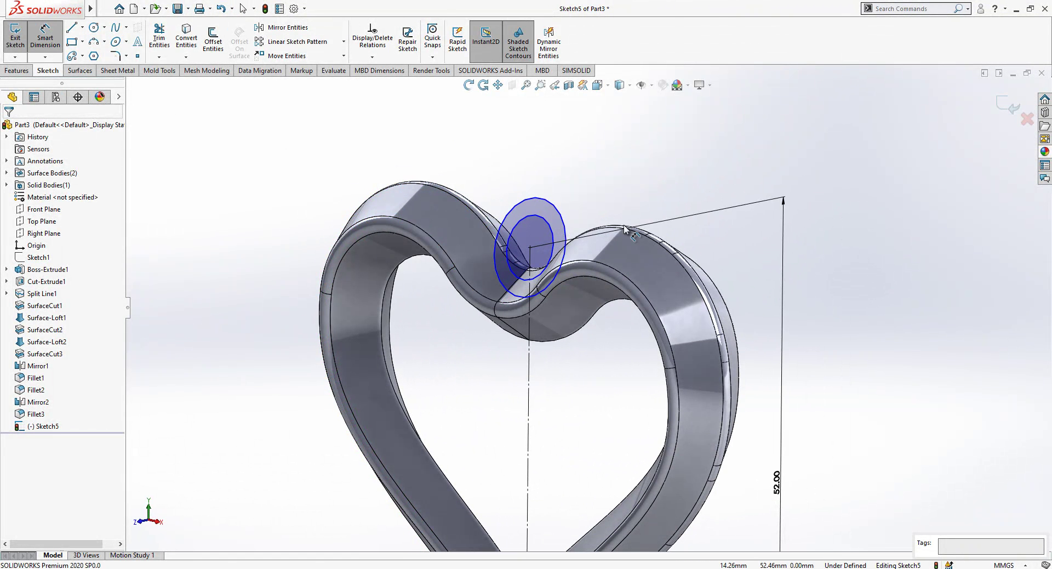
left_click(552, 229)
left_click(558, 212)
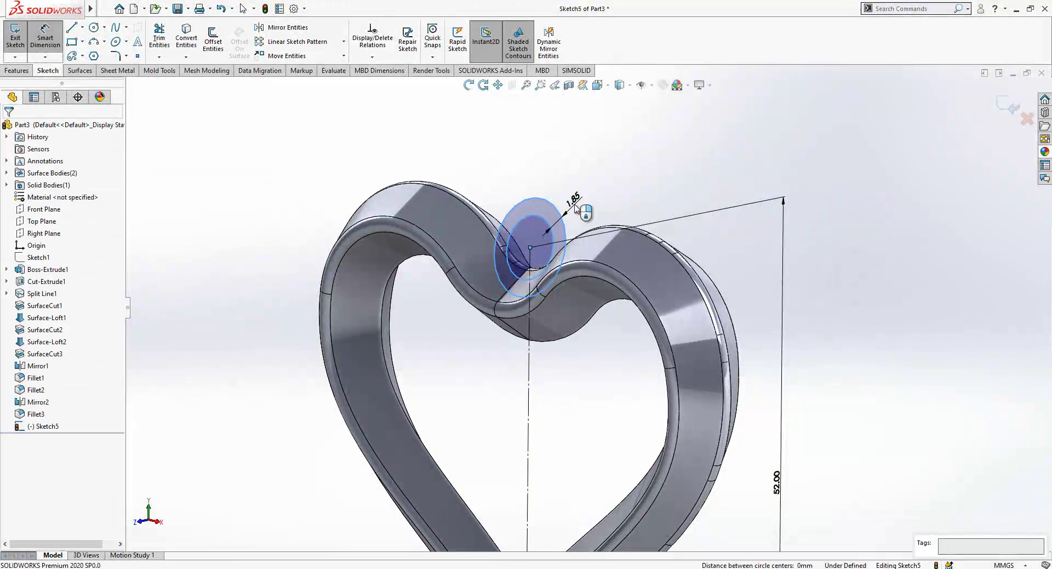
left_click(575, 209)
type("2")
key("Return")
left_click(699, 181)
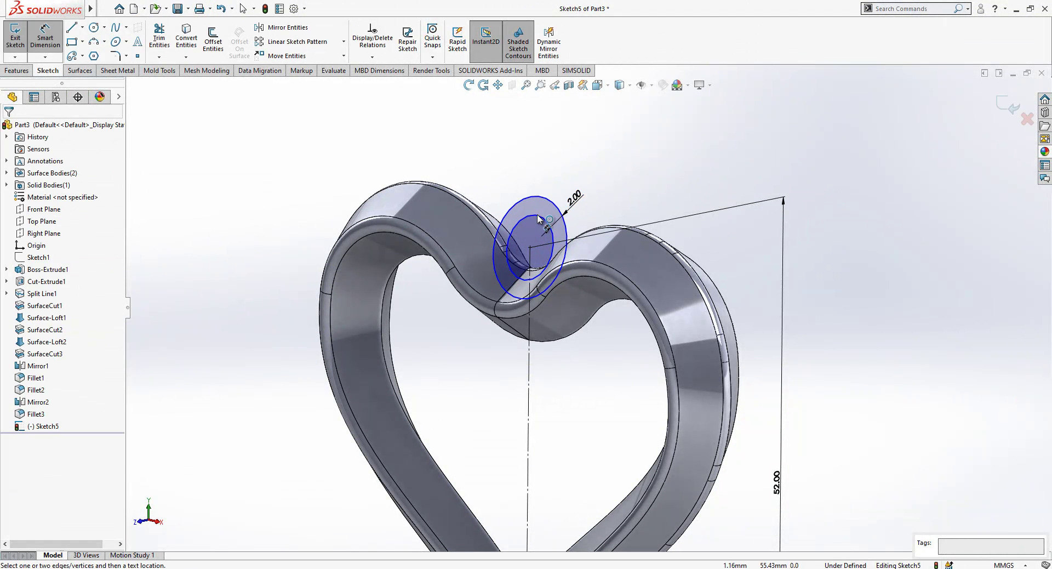
Step: Dimension the inner circle's diameter as 5 mm and exit the sketch
left_click(536, 218)
left_click(536, 230)
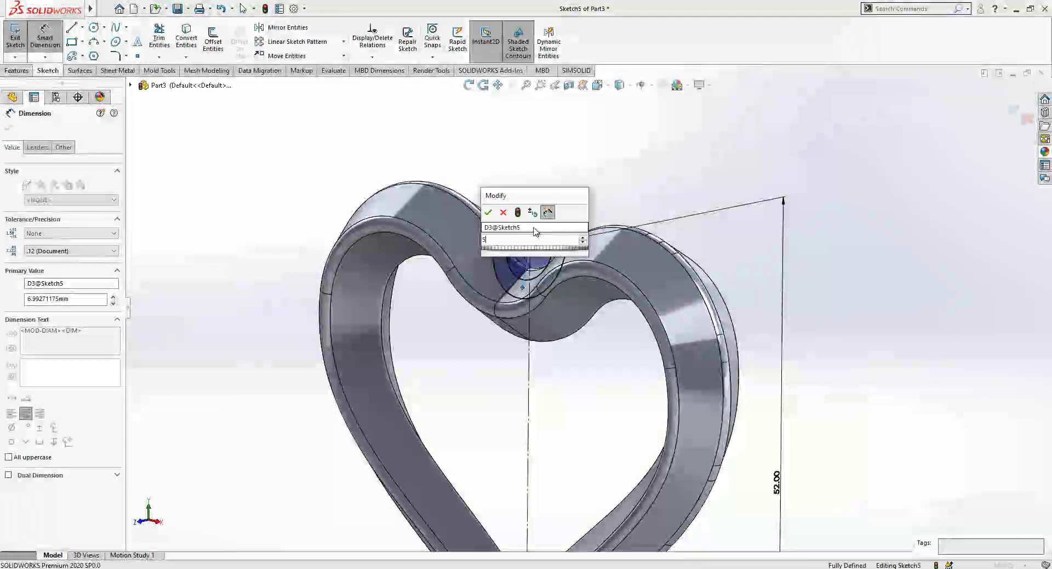
key("Return")
key("Escape")
mouse_move(603, 214)
middle_mouse_down()
mouse_move(589, 257)
mouse_move(924, 123)
middle_mouse_up()
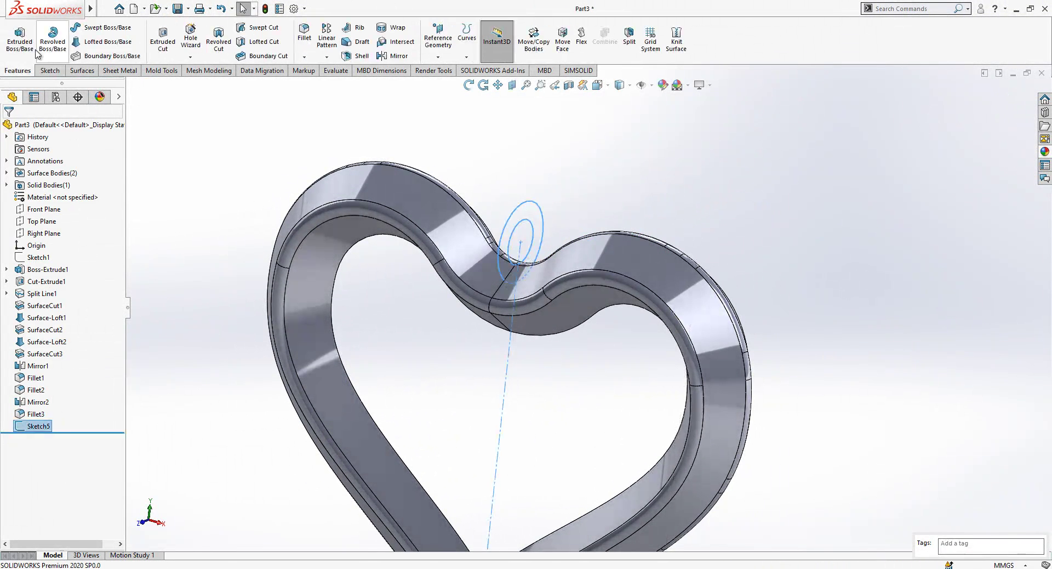
Step: Extrude the ring sketch 2 mm with a Mid Plane end condition, merging the result
left_click(24, 38)
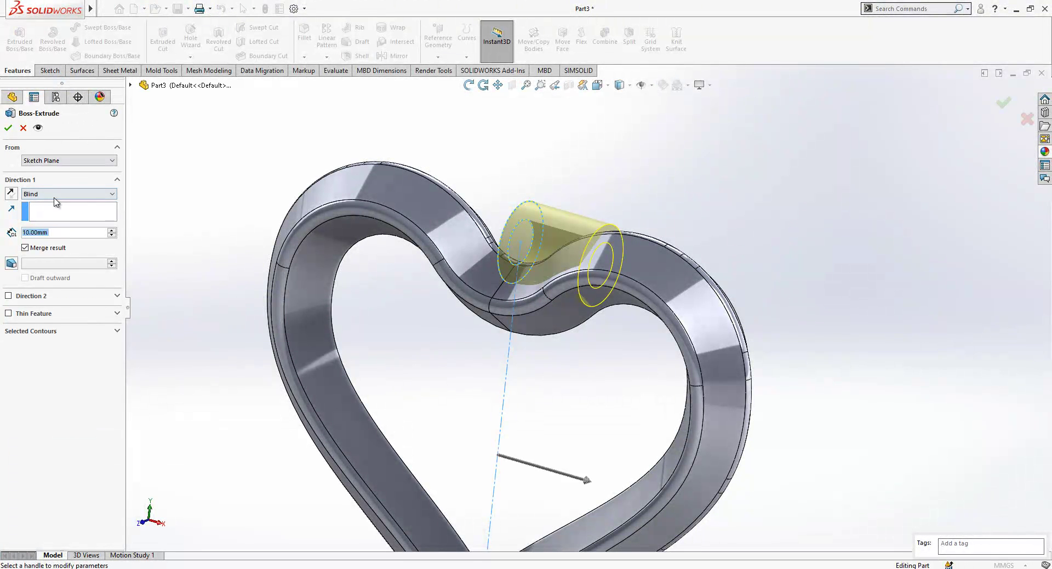
left_click(55, 202)
left_click(54, 251)
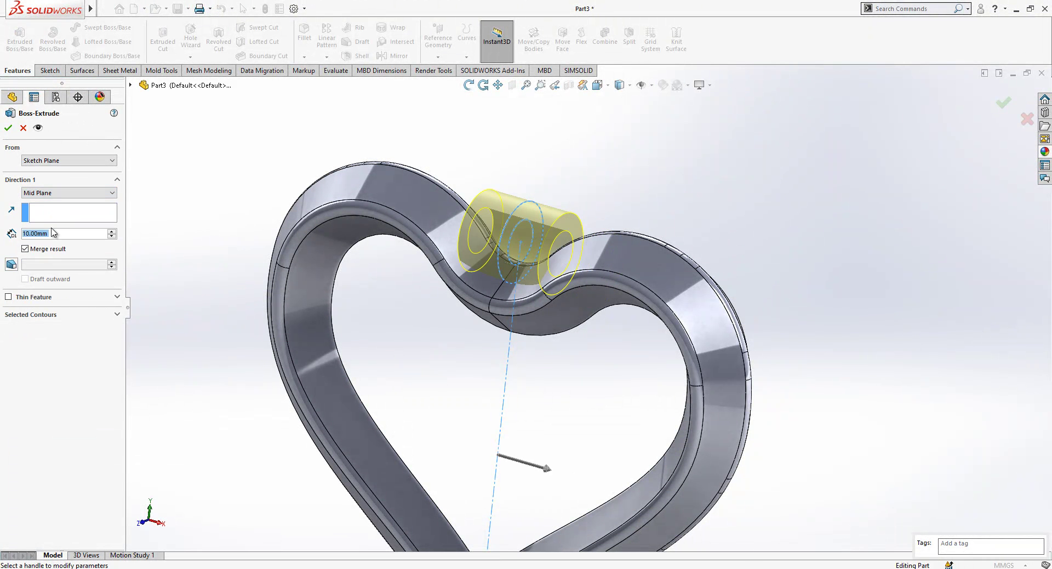
type("2")
key("Return")
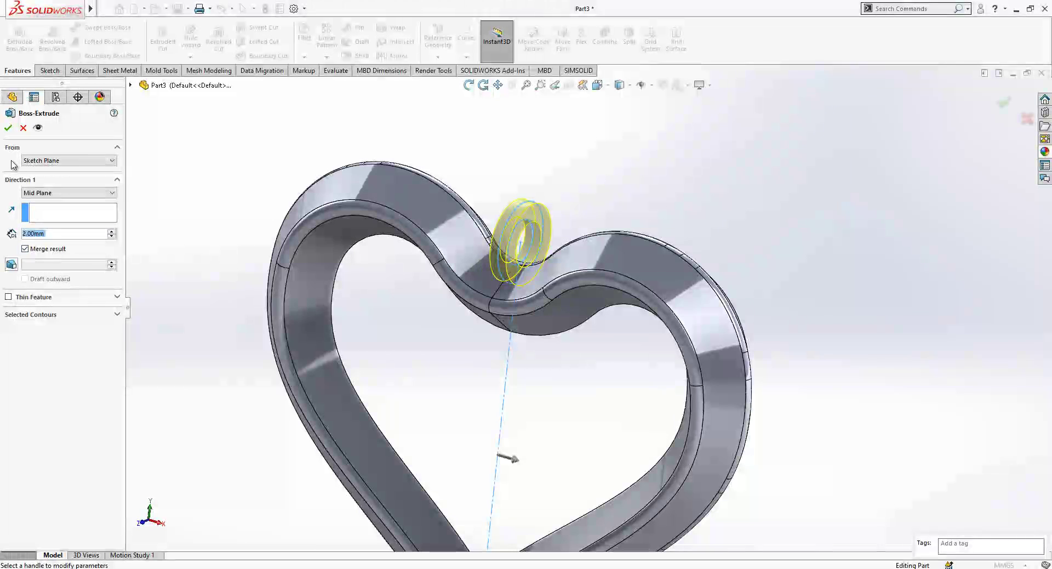
left_click(8, 130)
Step: Fillet the four inner and outer circular edges of the hanging ring with a 1 mm radius
middle_click_drag(599, 183, 559, 250)
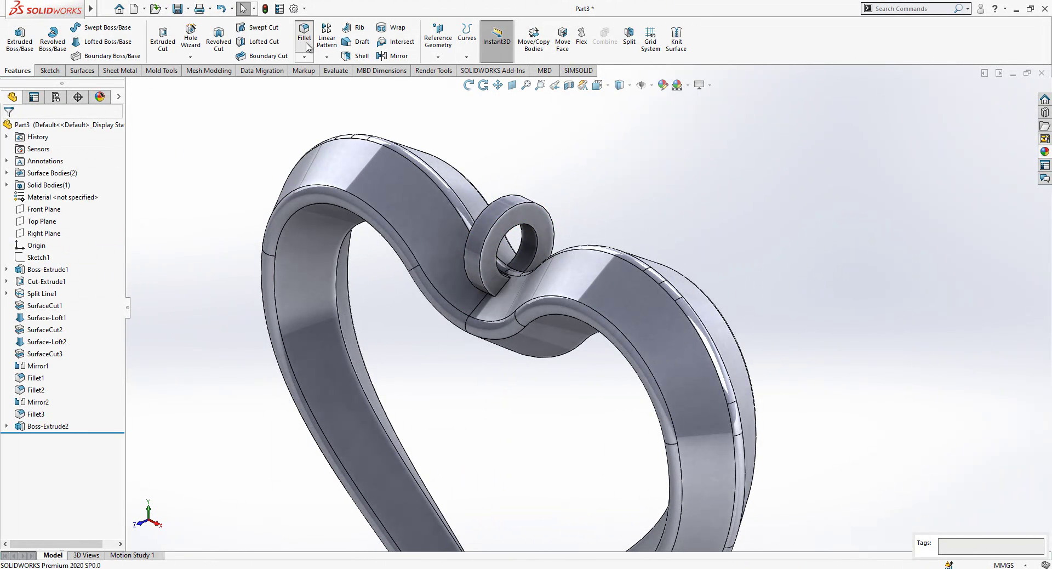
left_click(527, 207)
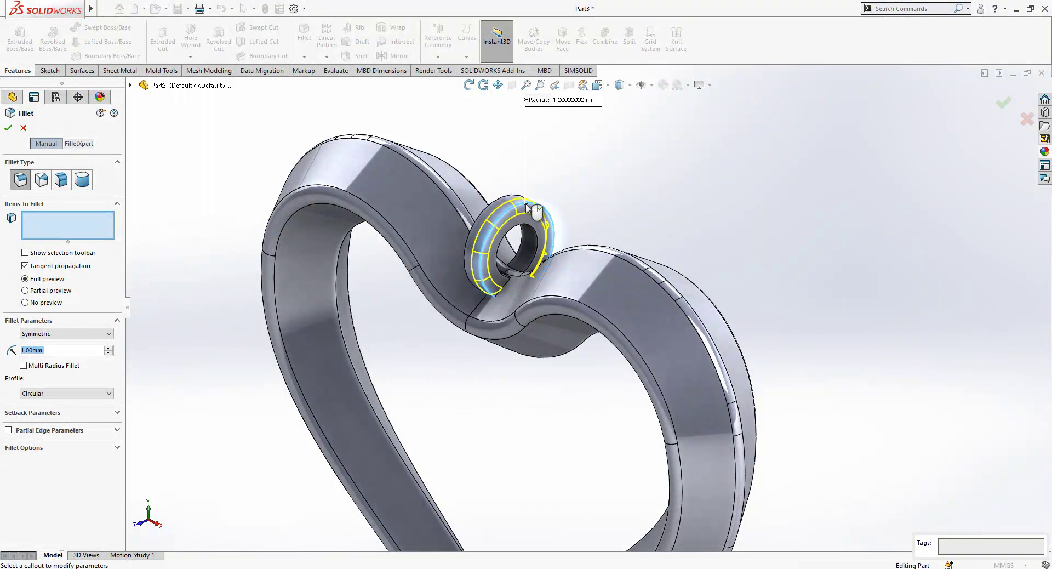
left_click(535, 233)
left_click(535, 233)
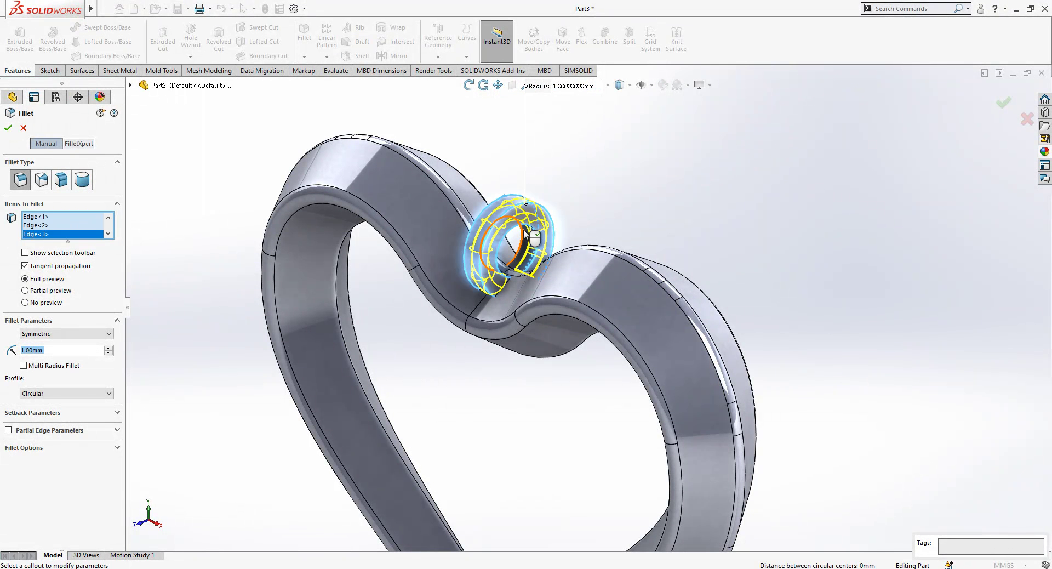
left_click(528, 213)
scroll(524, 216, "down", 1)
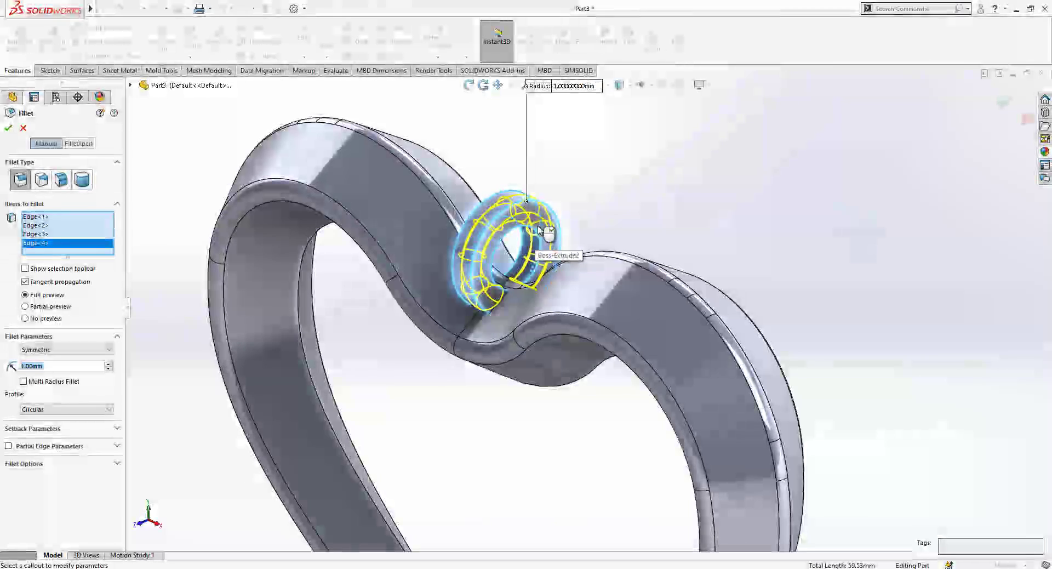
right_click(543, 230)
Step: Fillet the edges where the hanging ring meets the heart's cleft with a 1 mm radius
scroll(512, 289, "down", 4)
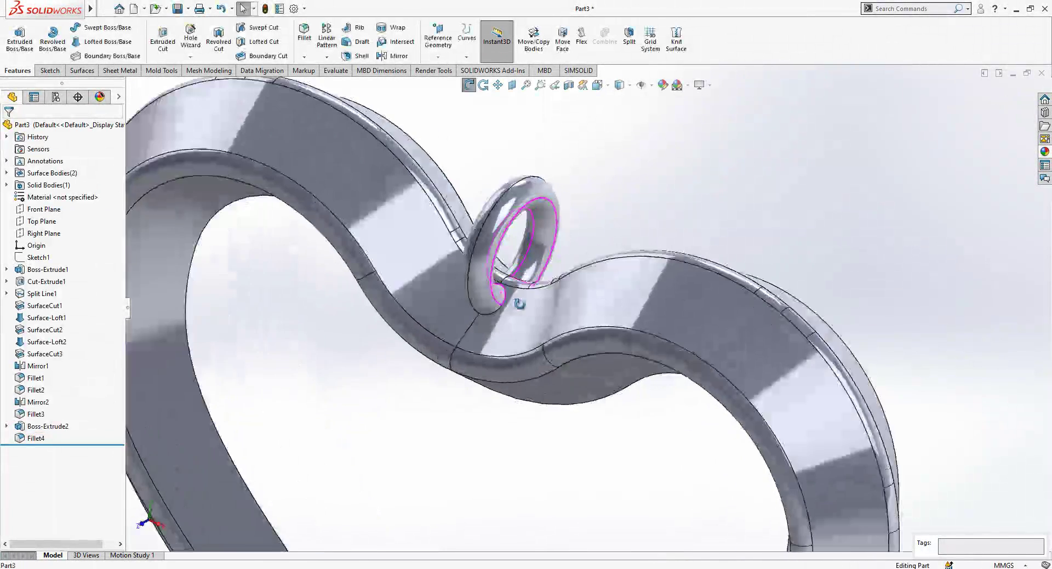
left_click(512, 288)
left_click(513, 293)
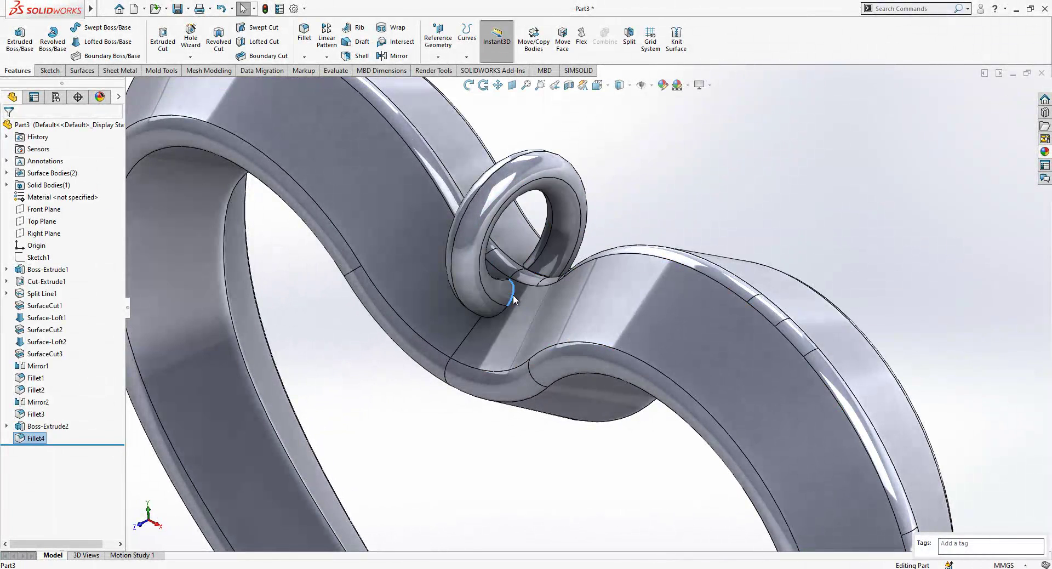
key("Return")
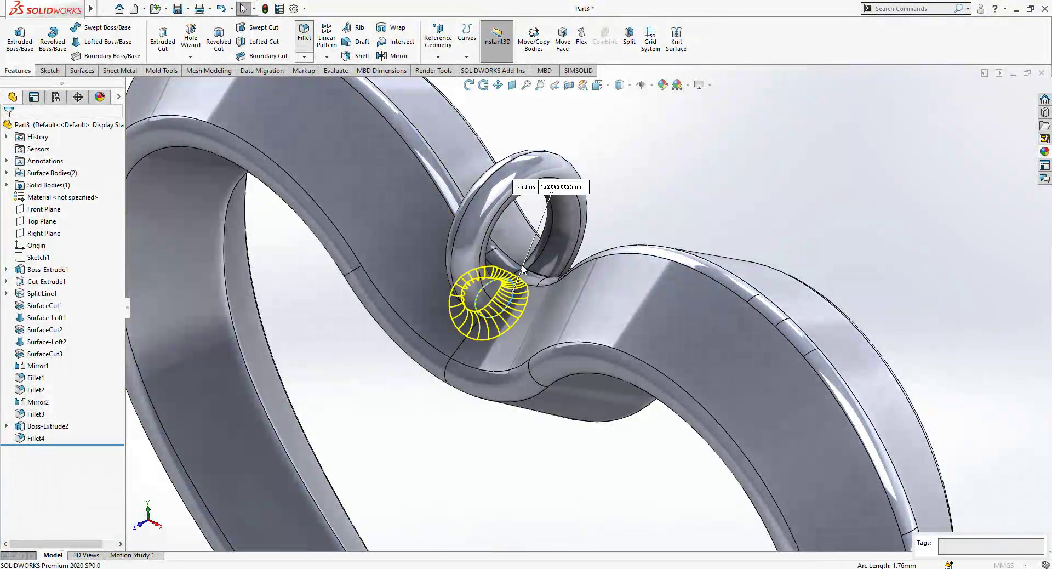
left_click(524, 264)
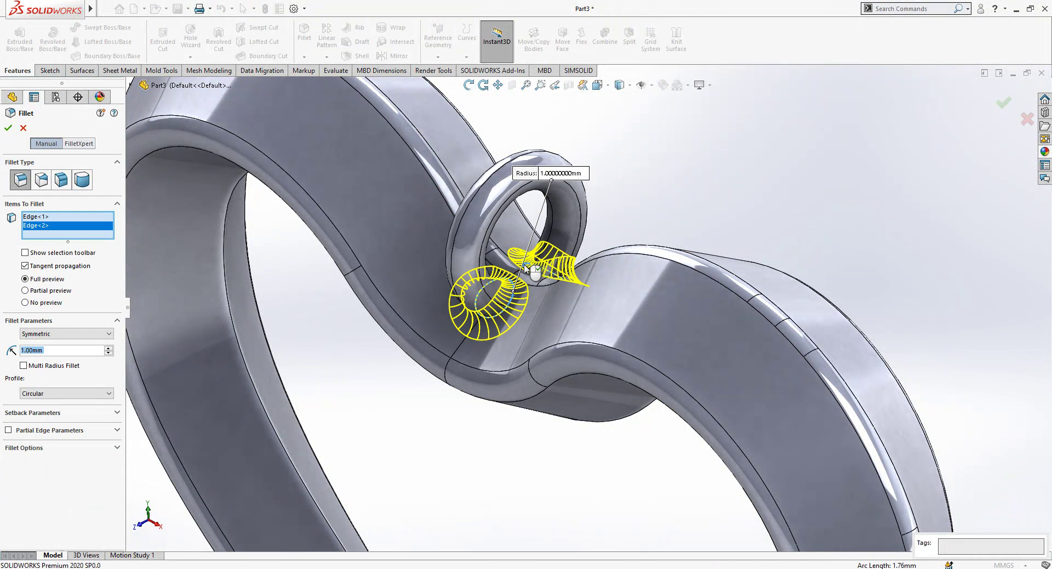
key("Return")
Step: Fillet the remaining sharp edge loop around the rear of the heart's inner opening
scroll(603, 274, "down", 5)
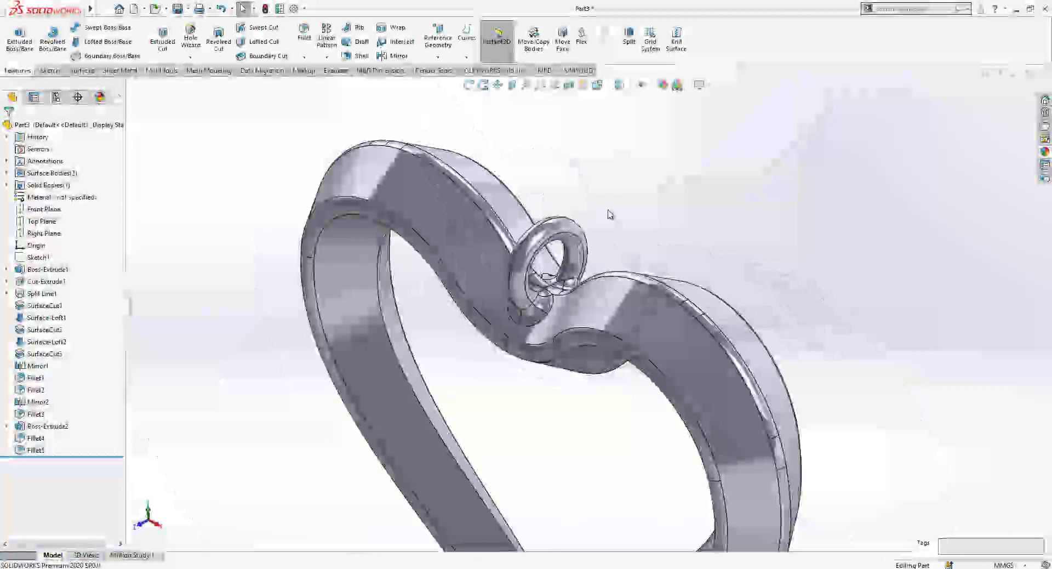
scroll(607, 283, "up", 5)
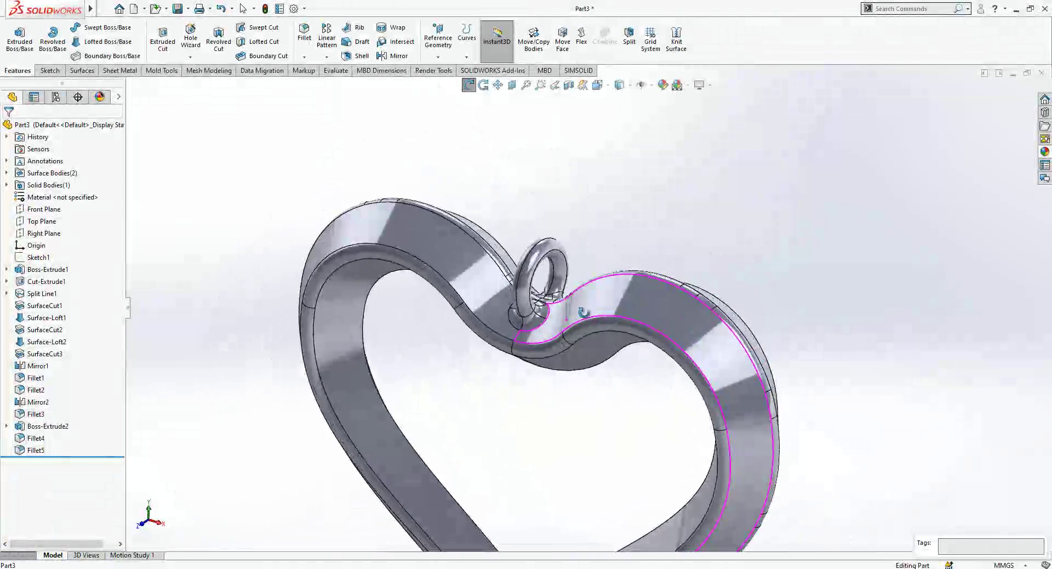
scroll(608, 343, "down", 4)
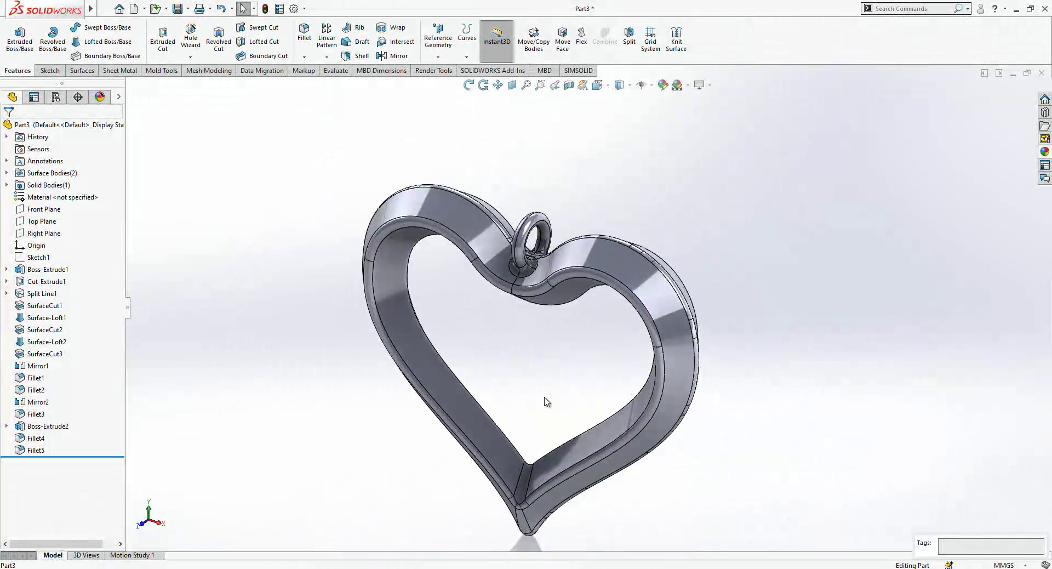
left_click(432, 346)
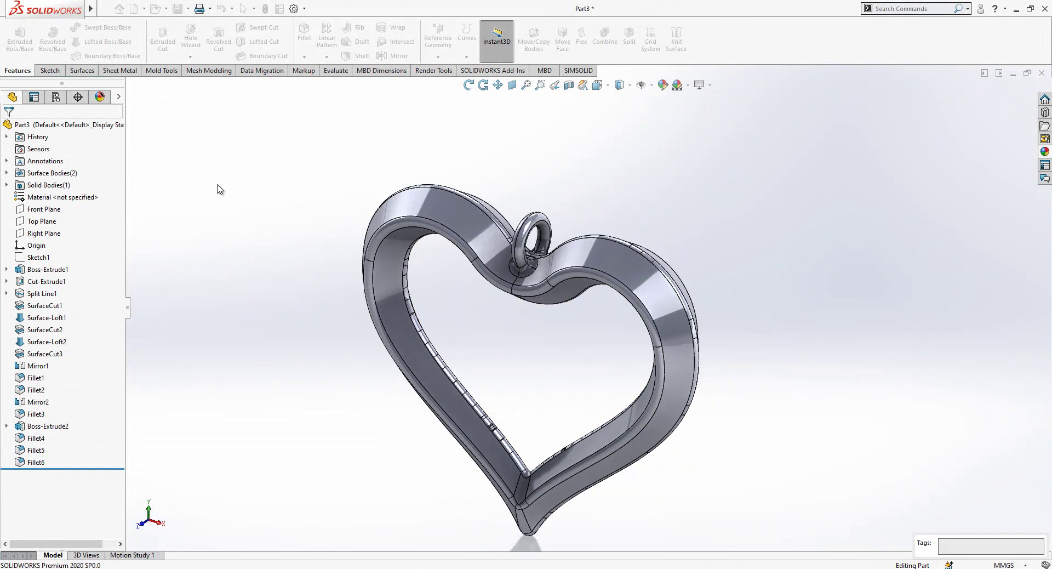
Step: Orient the view normal to the Front Plane and display the model shaded without edges
left_click(50, 209)
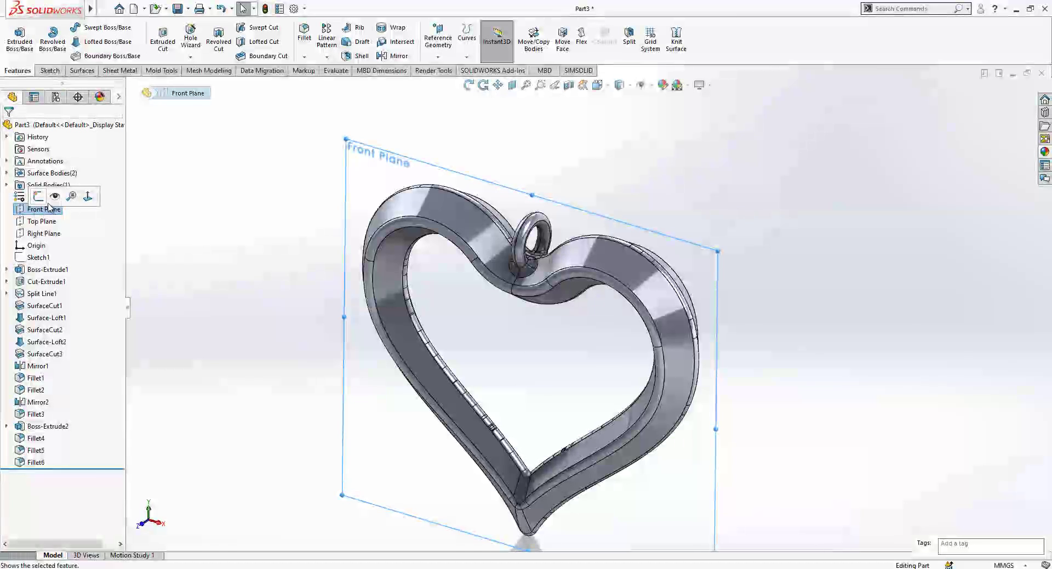
left_click(88, 195)
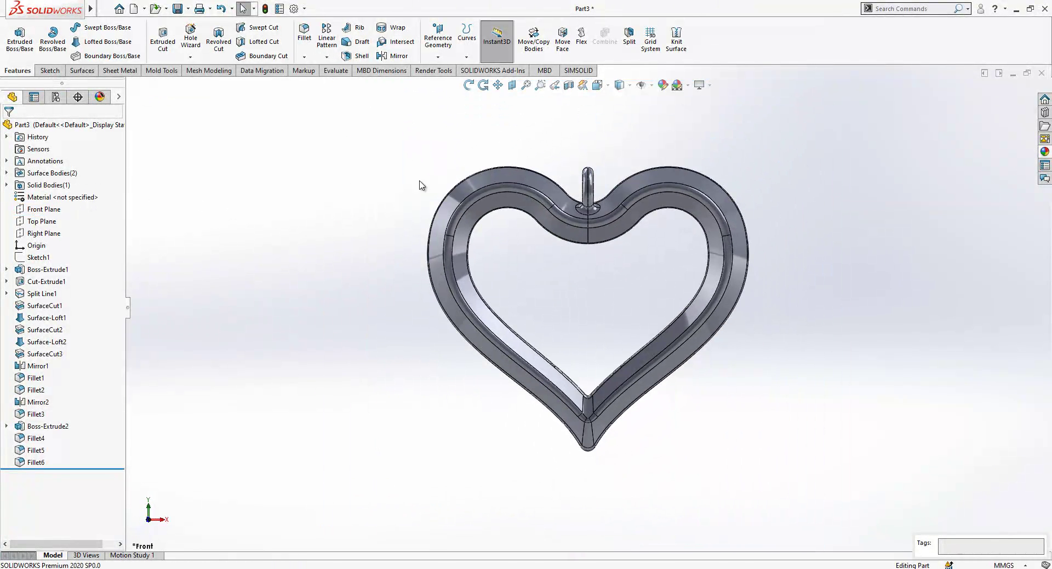
left_click(598, 85)
left_click(623, 119)
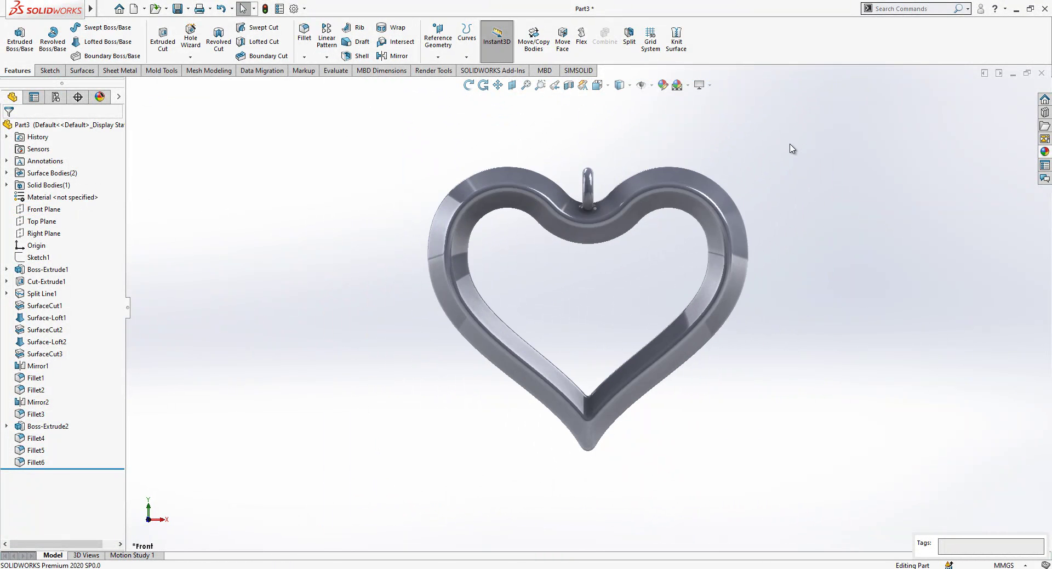
Step: Apply a dark red appearance to the entire pendant body and view it at an angle
left_click(1044, 153)
left_click_drag(909, 283, 729, 200)
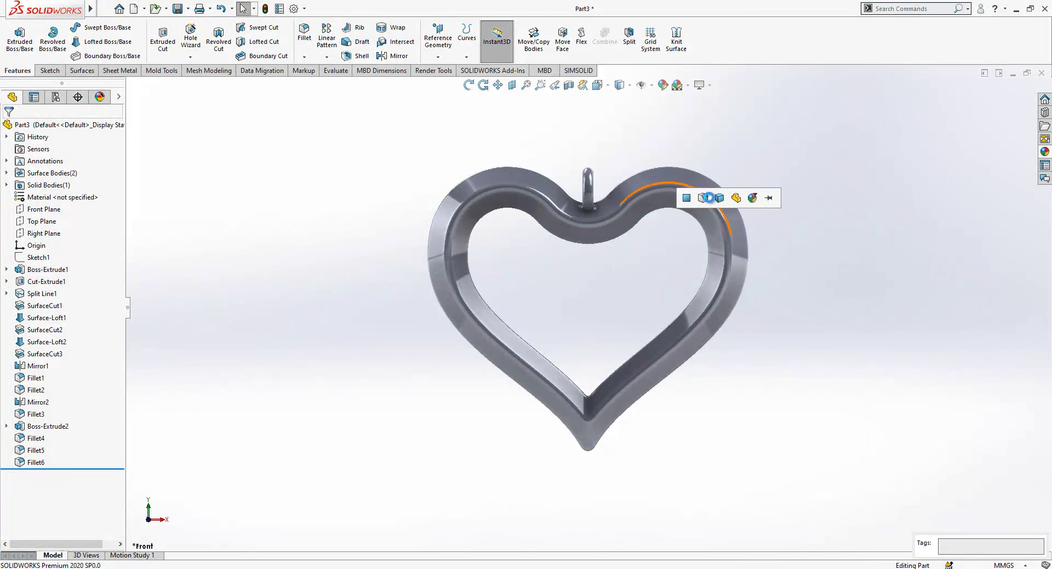
left_click(721, 198)
left_click_drag(636, 291, 599, 376)
key("Escape")
scroll(599, 312, "up", 1)
scroll(680, 274, "down", 1)
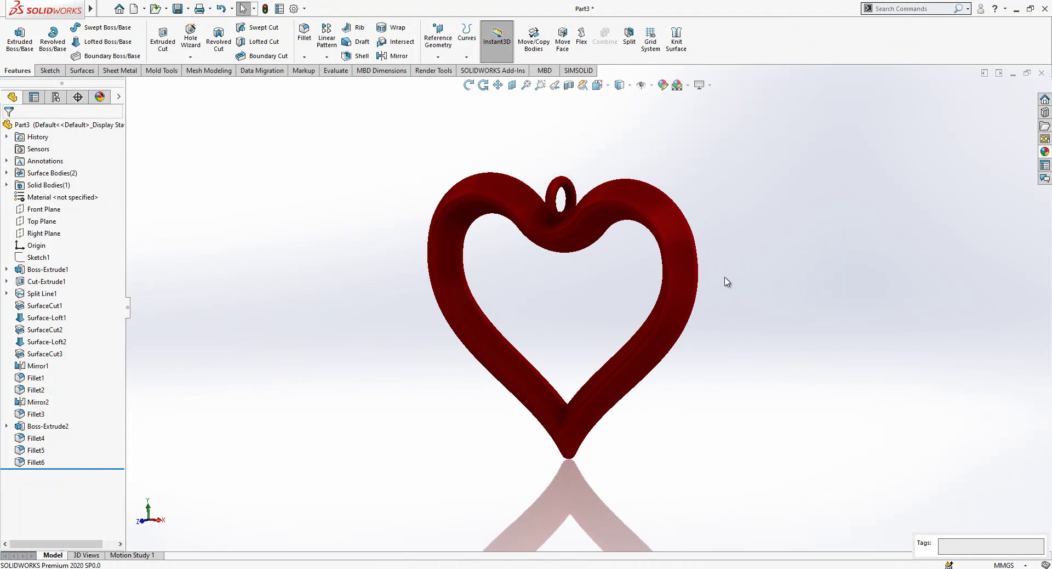